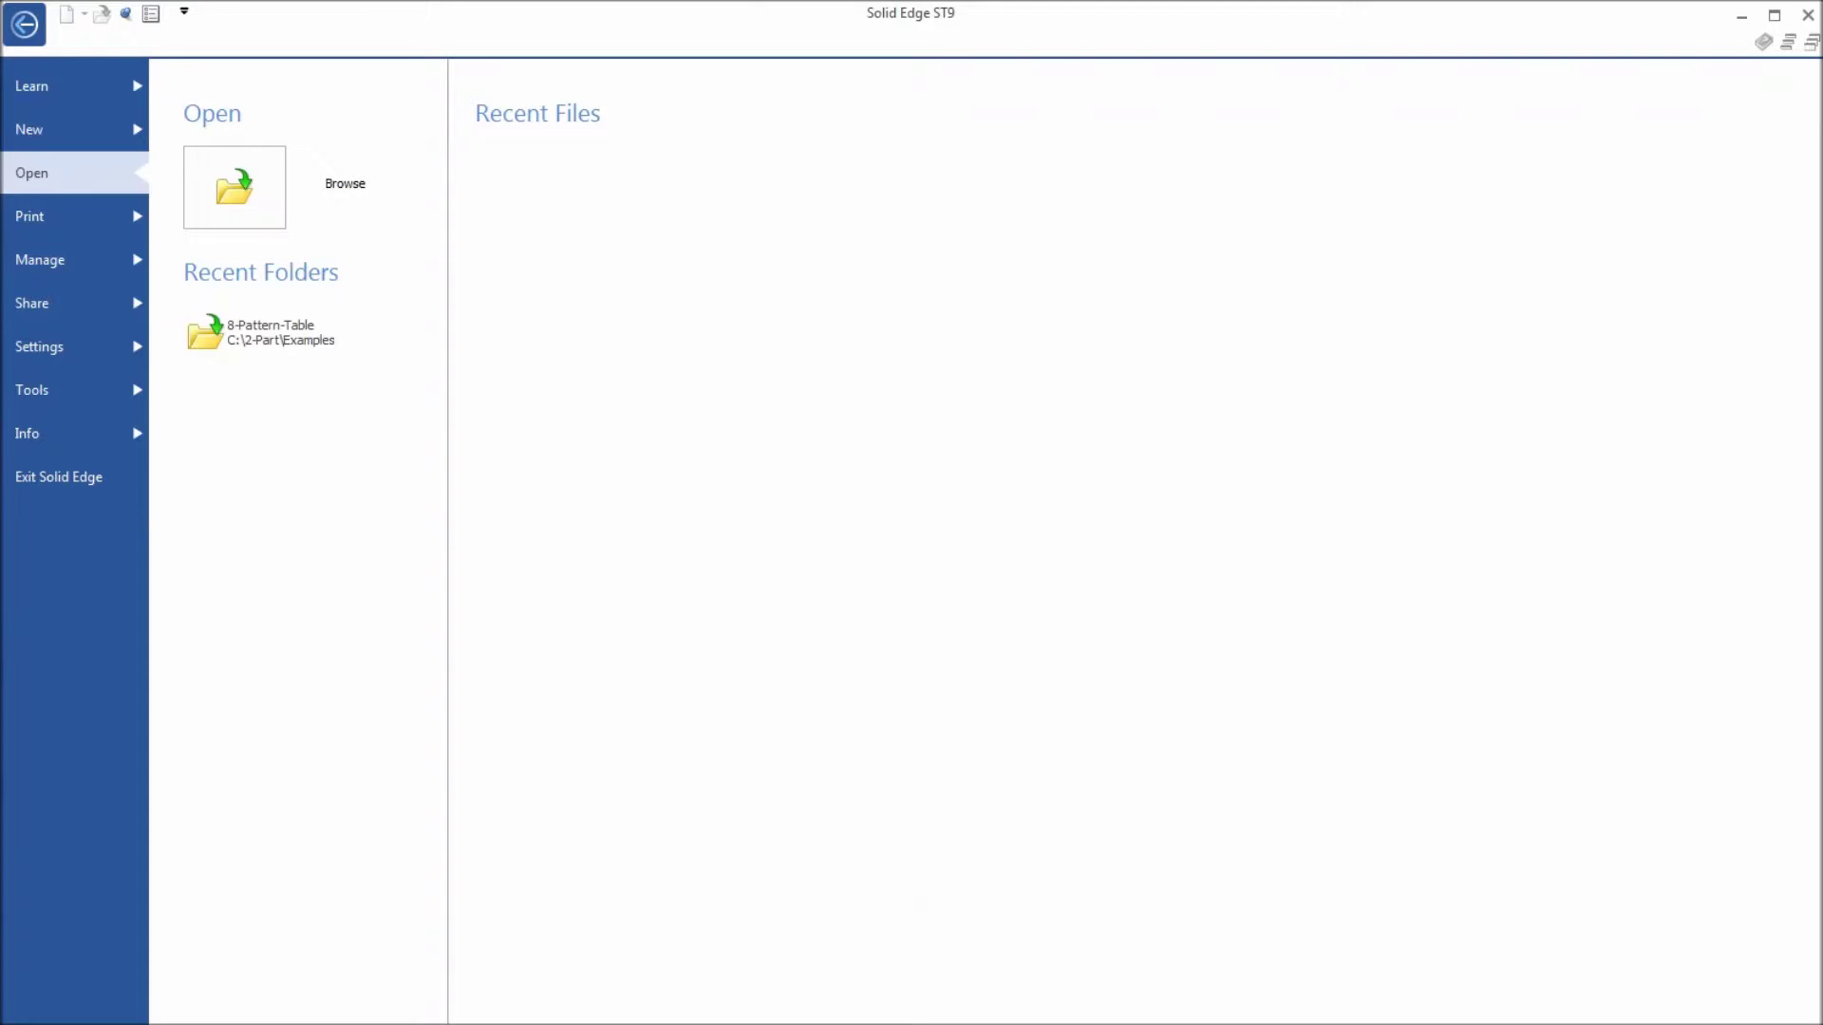
# Step: Open the part B-000965.par from the 8-Pattern-Table folder
pyautogui.click(23, 24)
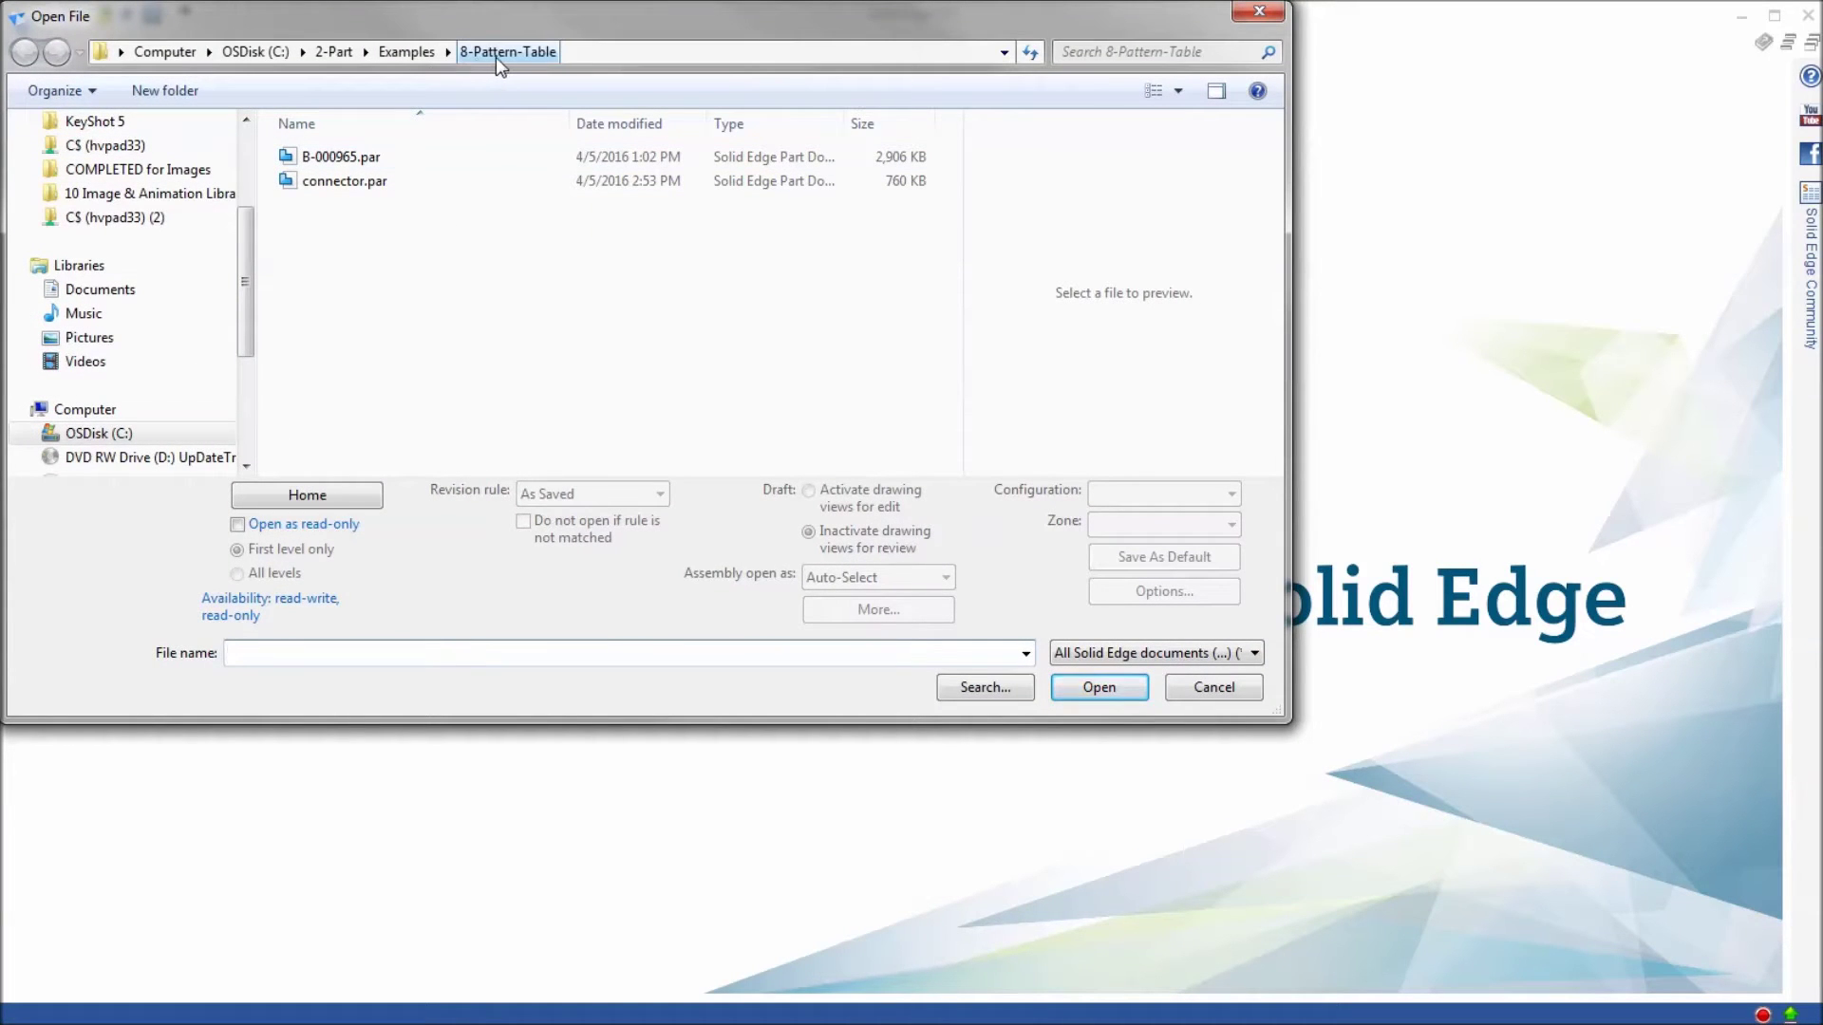
pyautogui.click(344, 160)
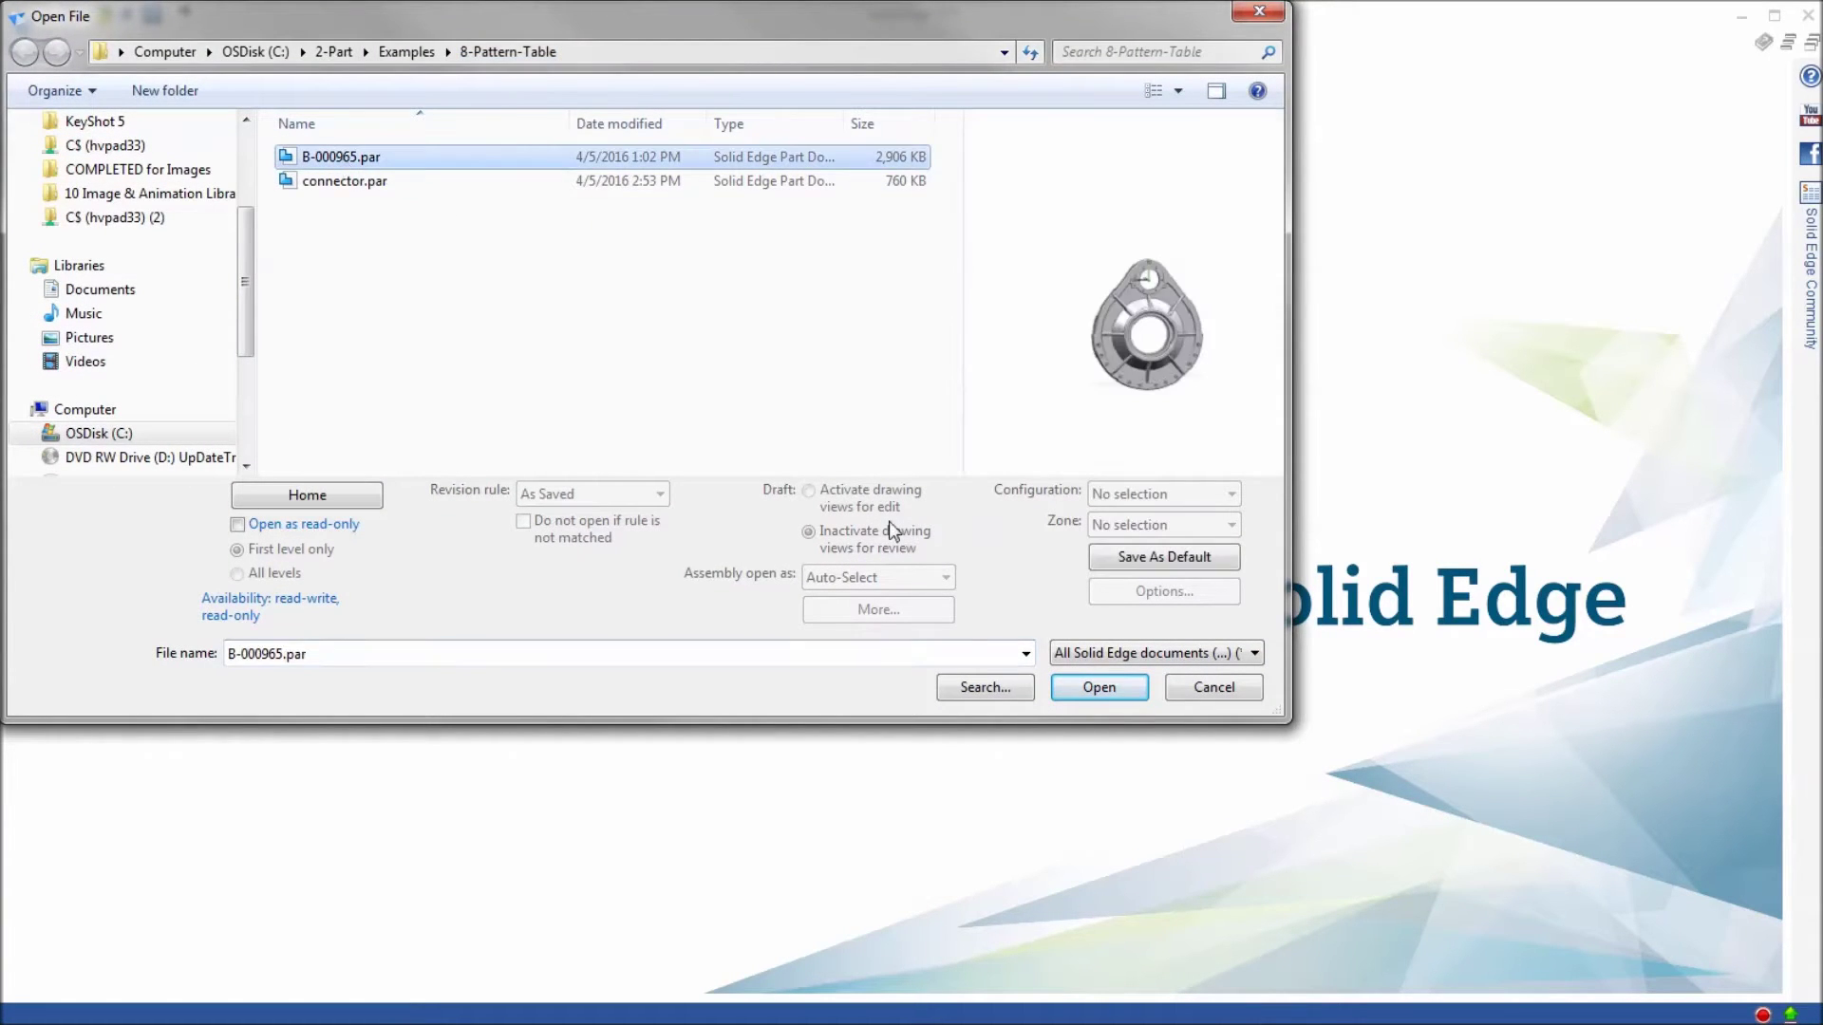
pyautogui.click(1098, 686)
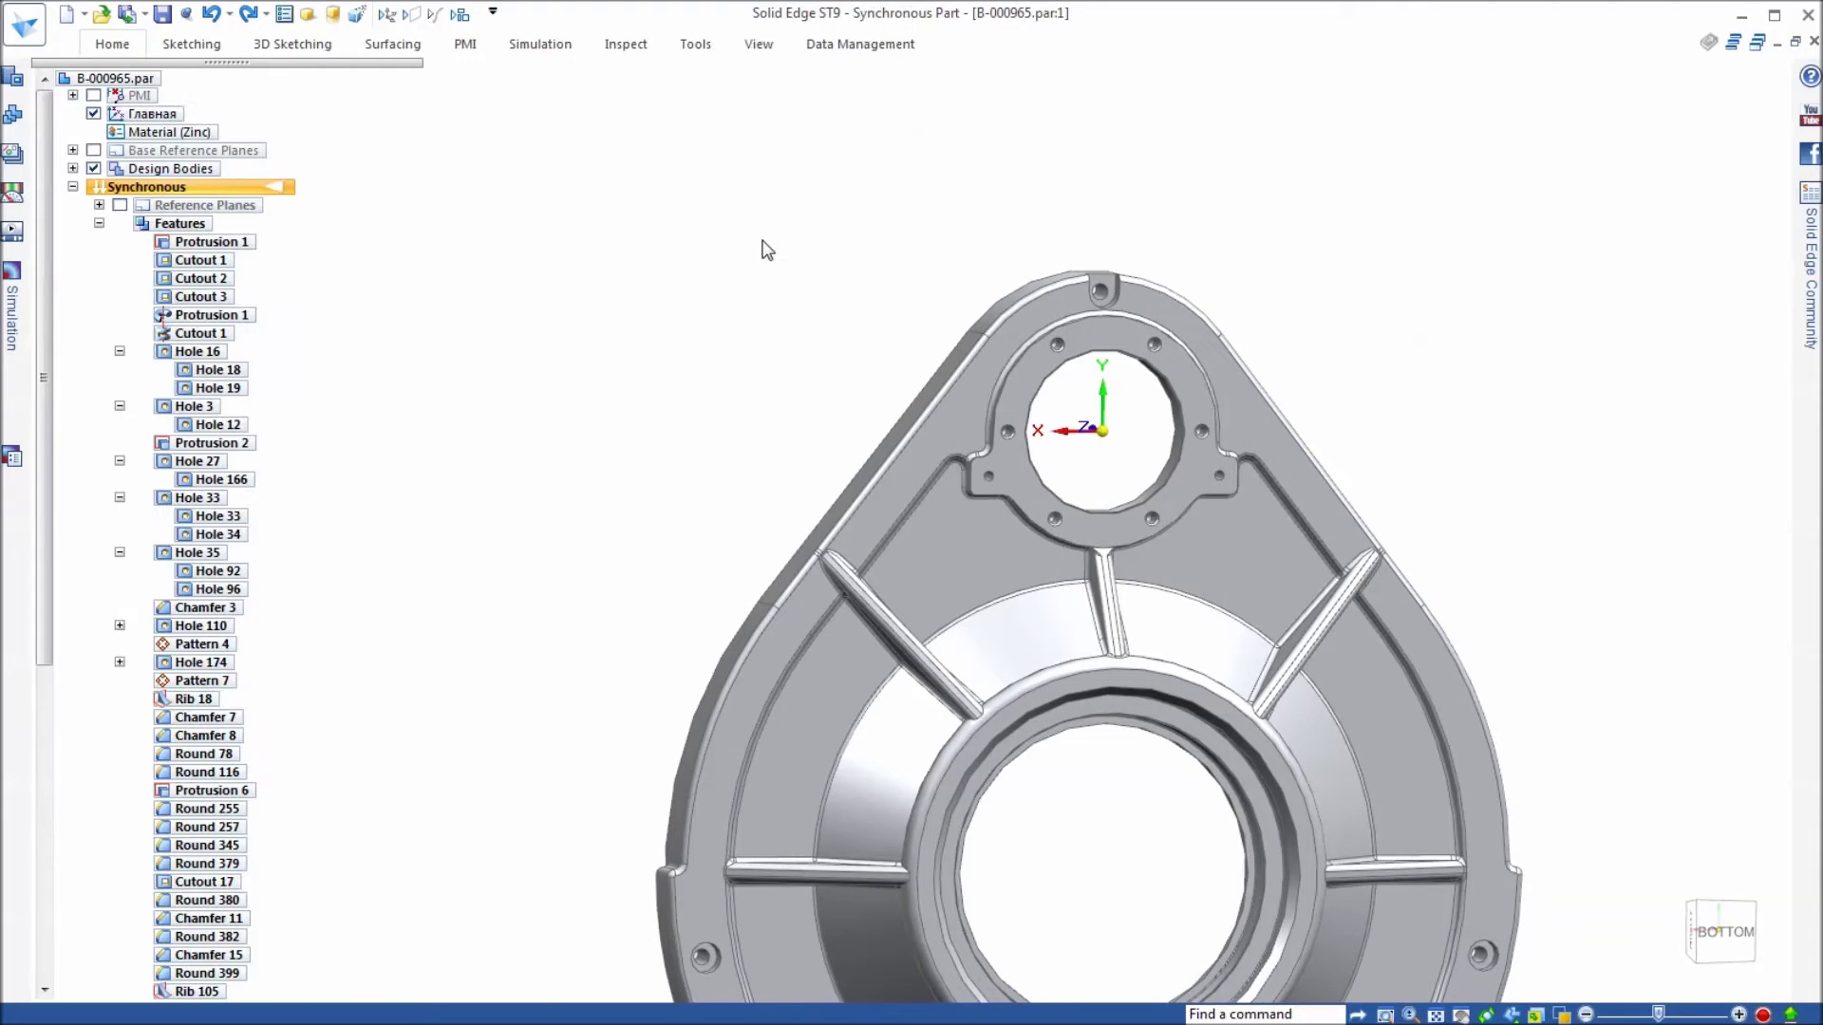
# Step: Start a Pattern by Table of the topmost mounting hole and its surrounding cutout faces, oriented by the coordinate system in the upper bore
pyautogui.scroll(5, 1374, 207)
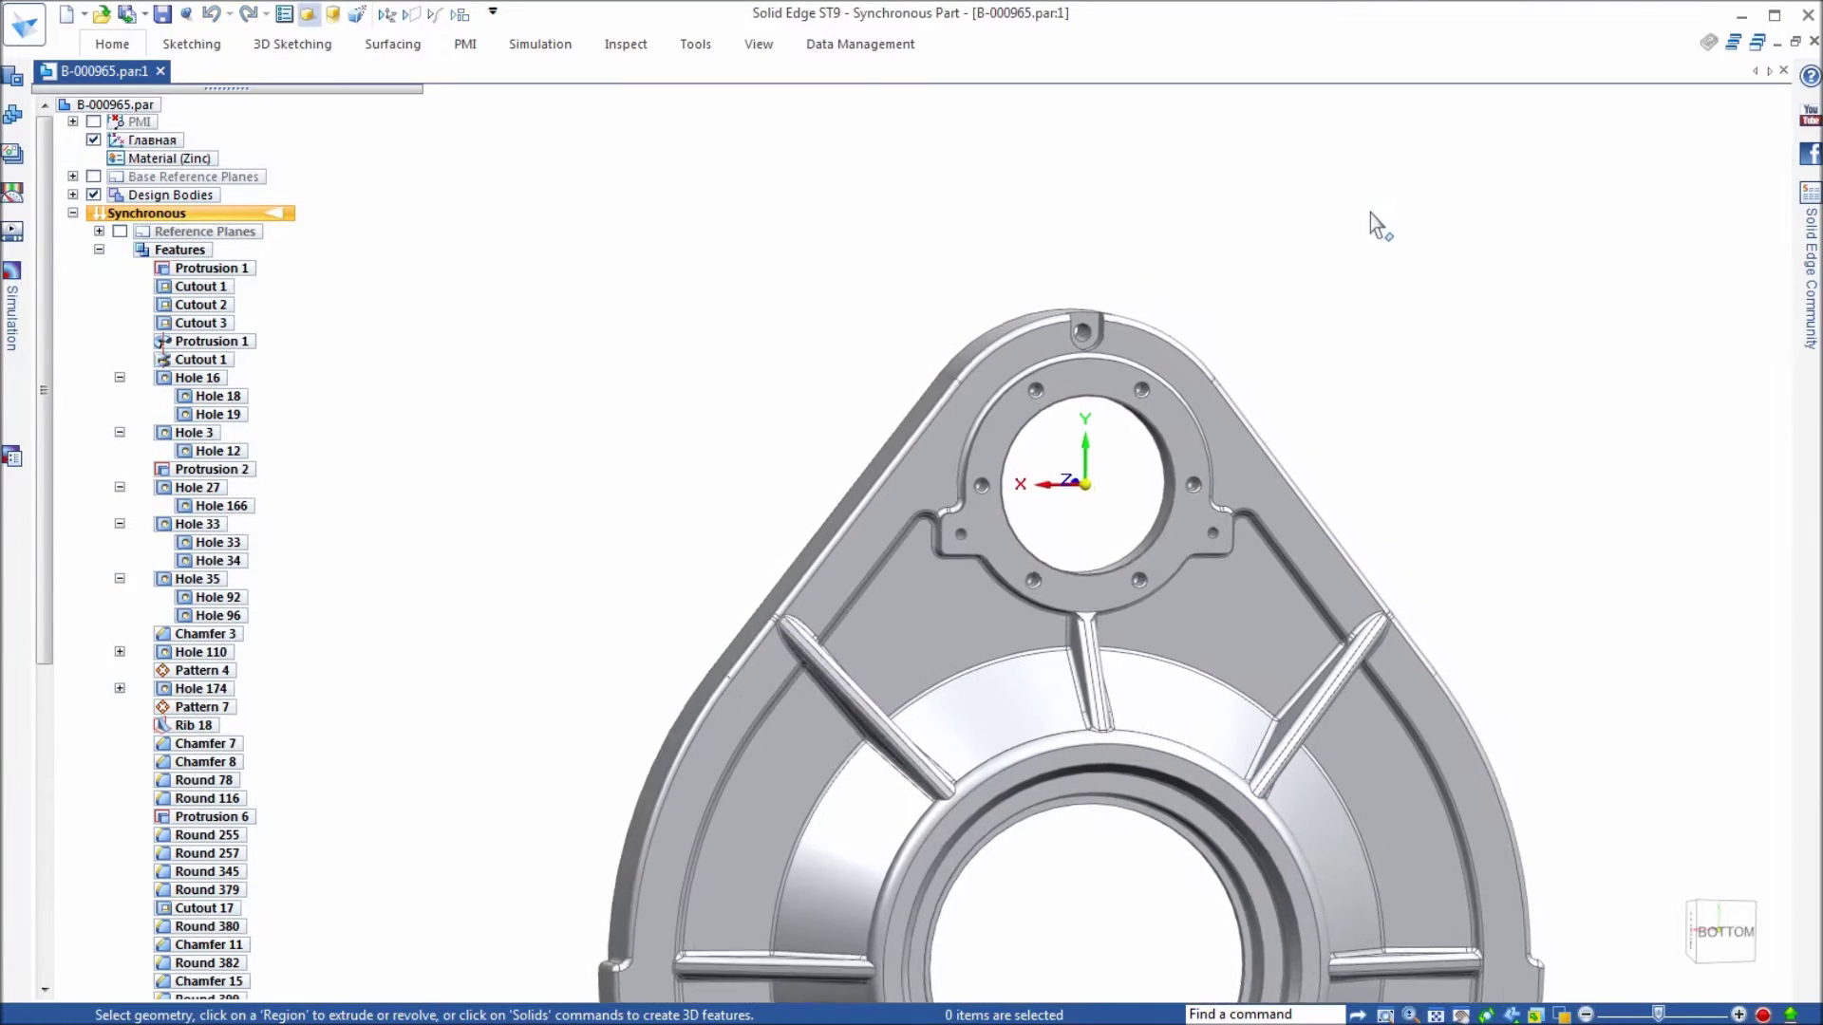
pyautogui.scroll(5, 1345, 298)
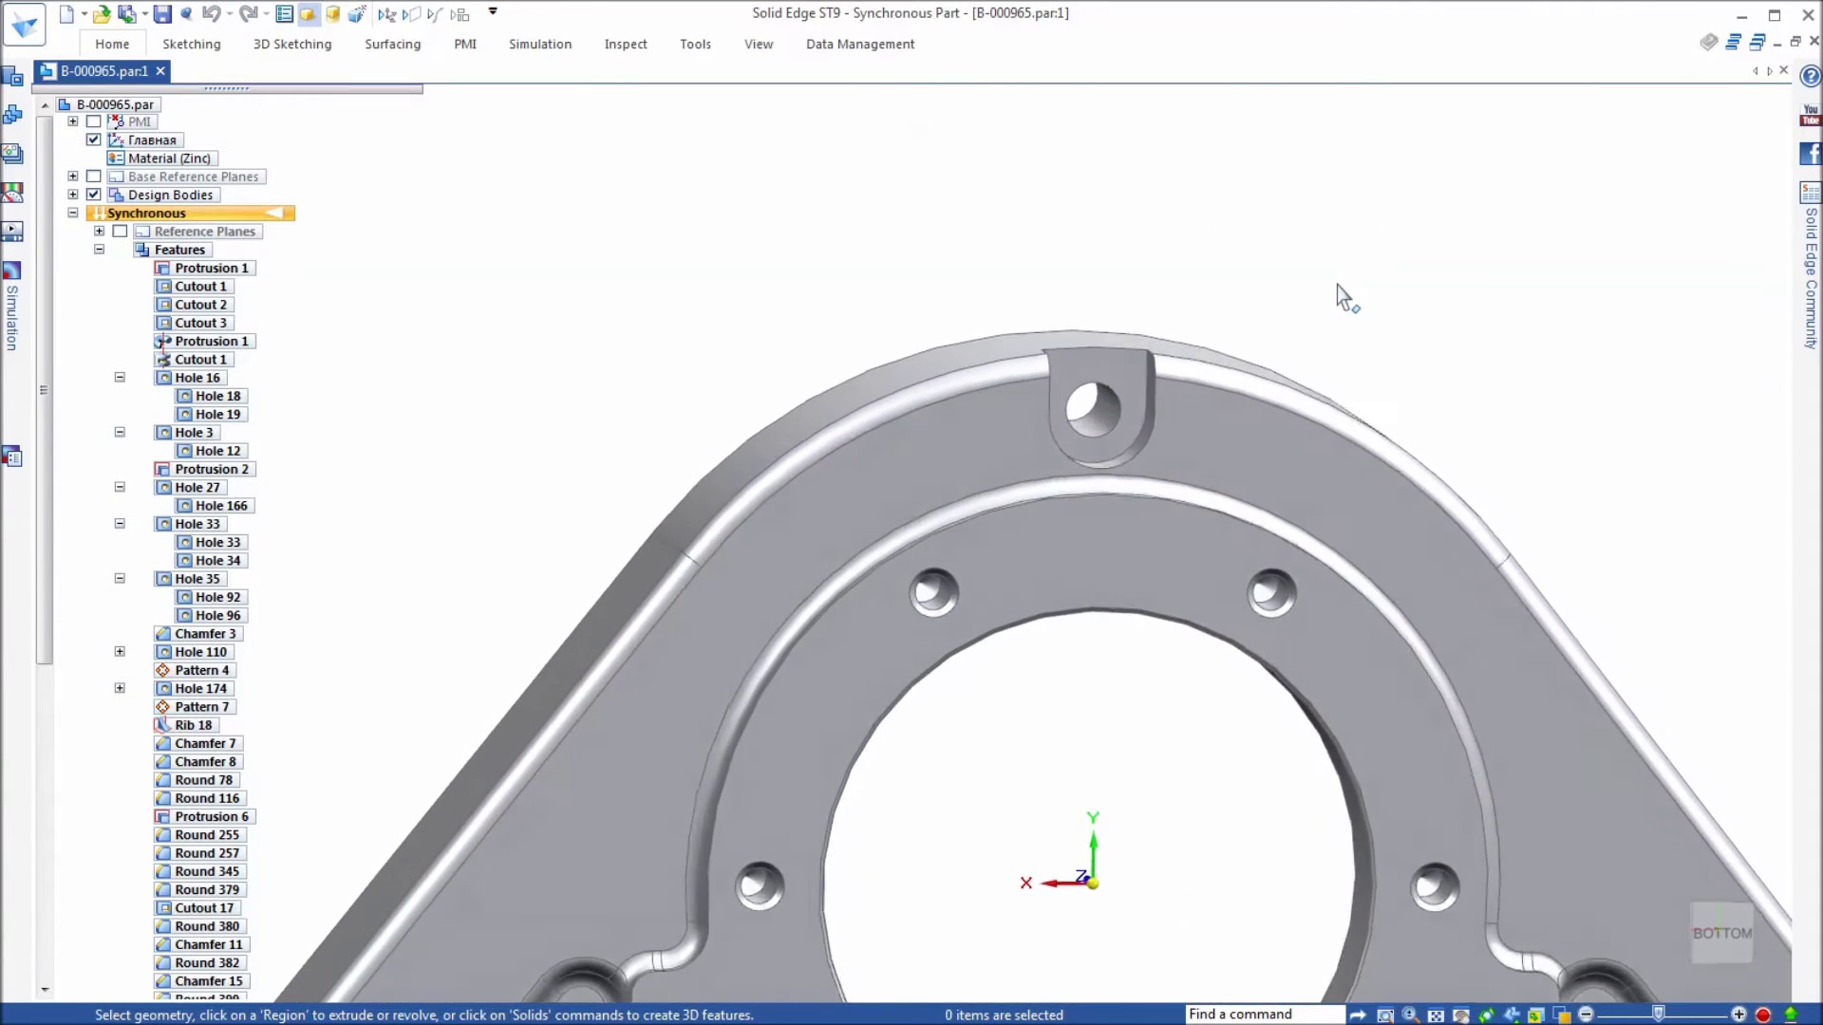
pyautogui.moveTo(1335, 289); pyautogui.dragTo(1331, 293, button='middle')
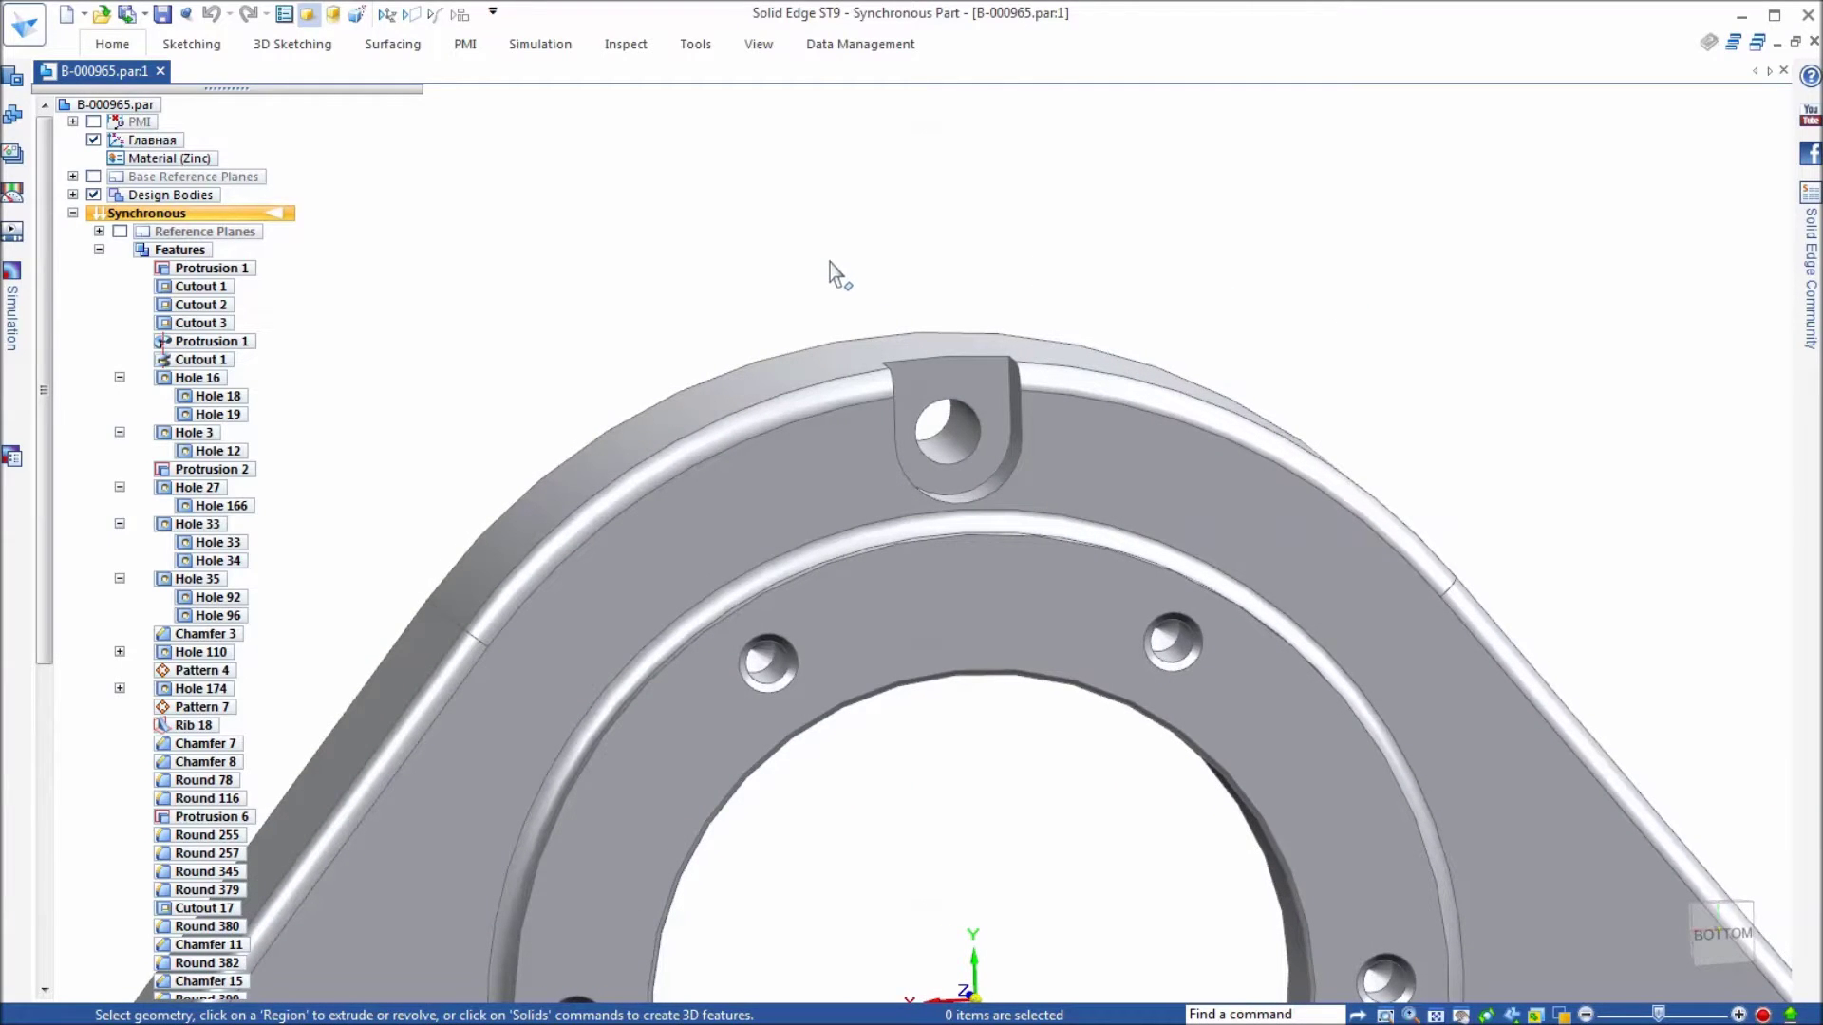
pyautogui.moveTo(830, 259); pyautogui.dragTo(1048, 541)
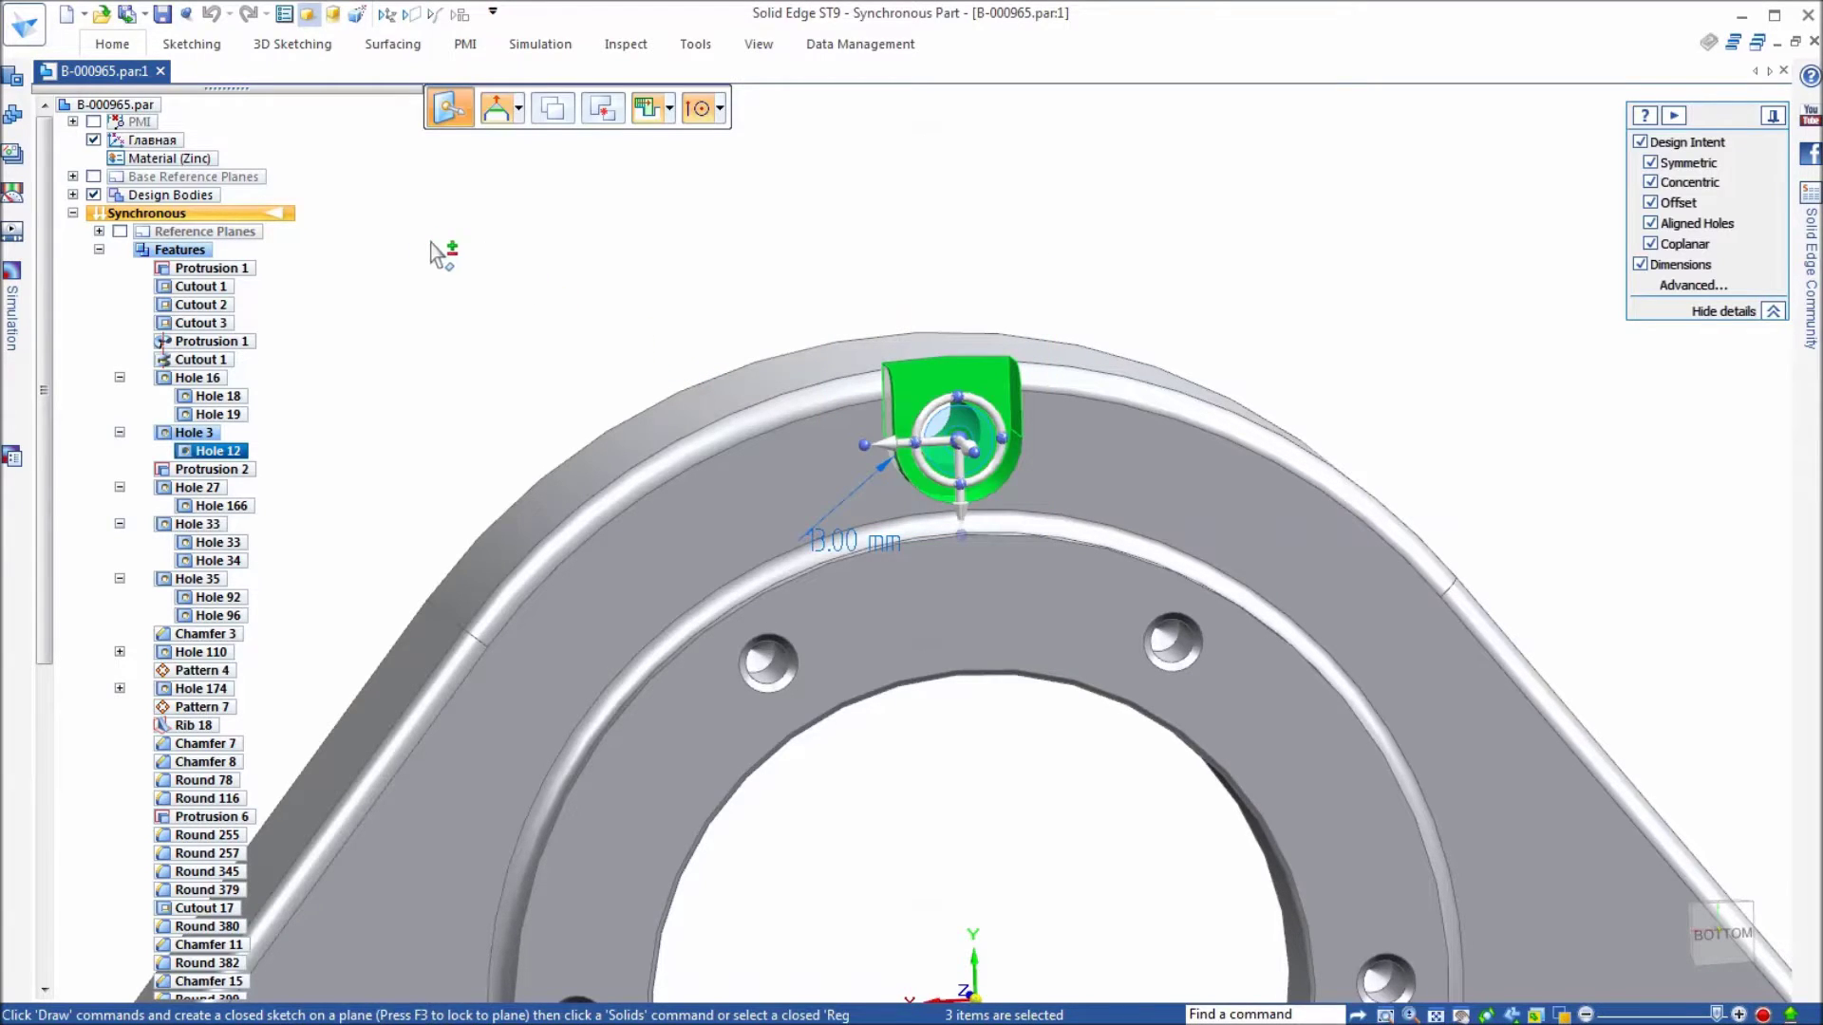
pyautogui.click(114, 45)
pyautogui.click(1309, 84)
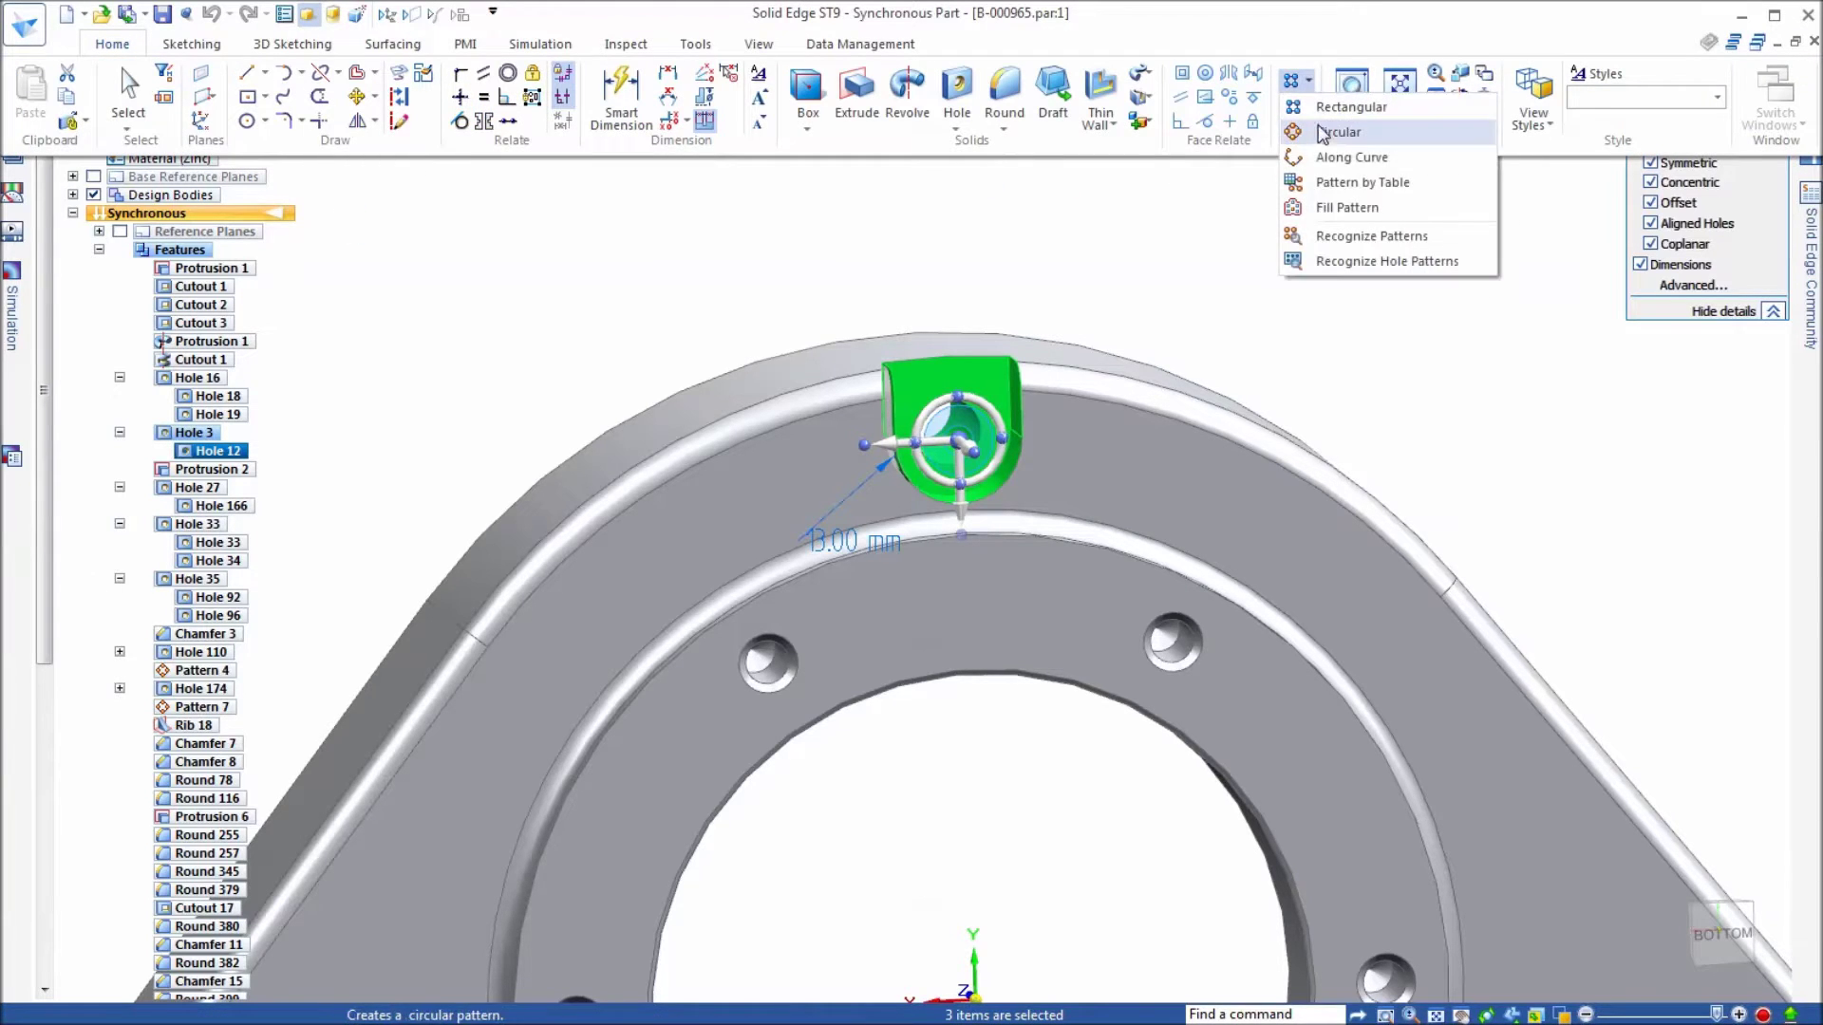
pyautogui.click(845, 299)
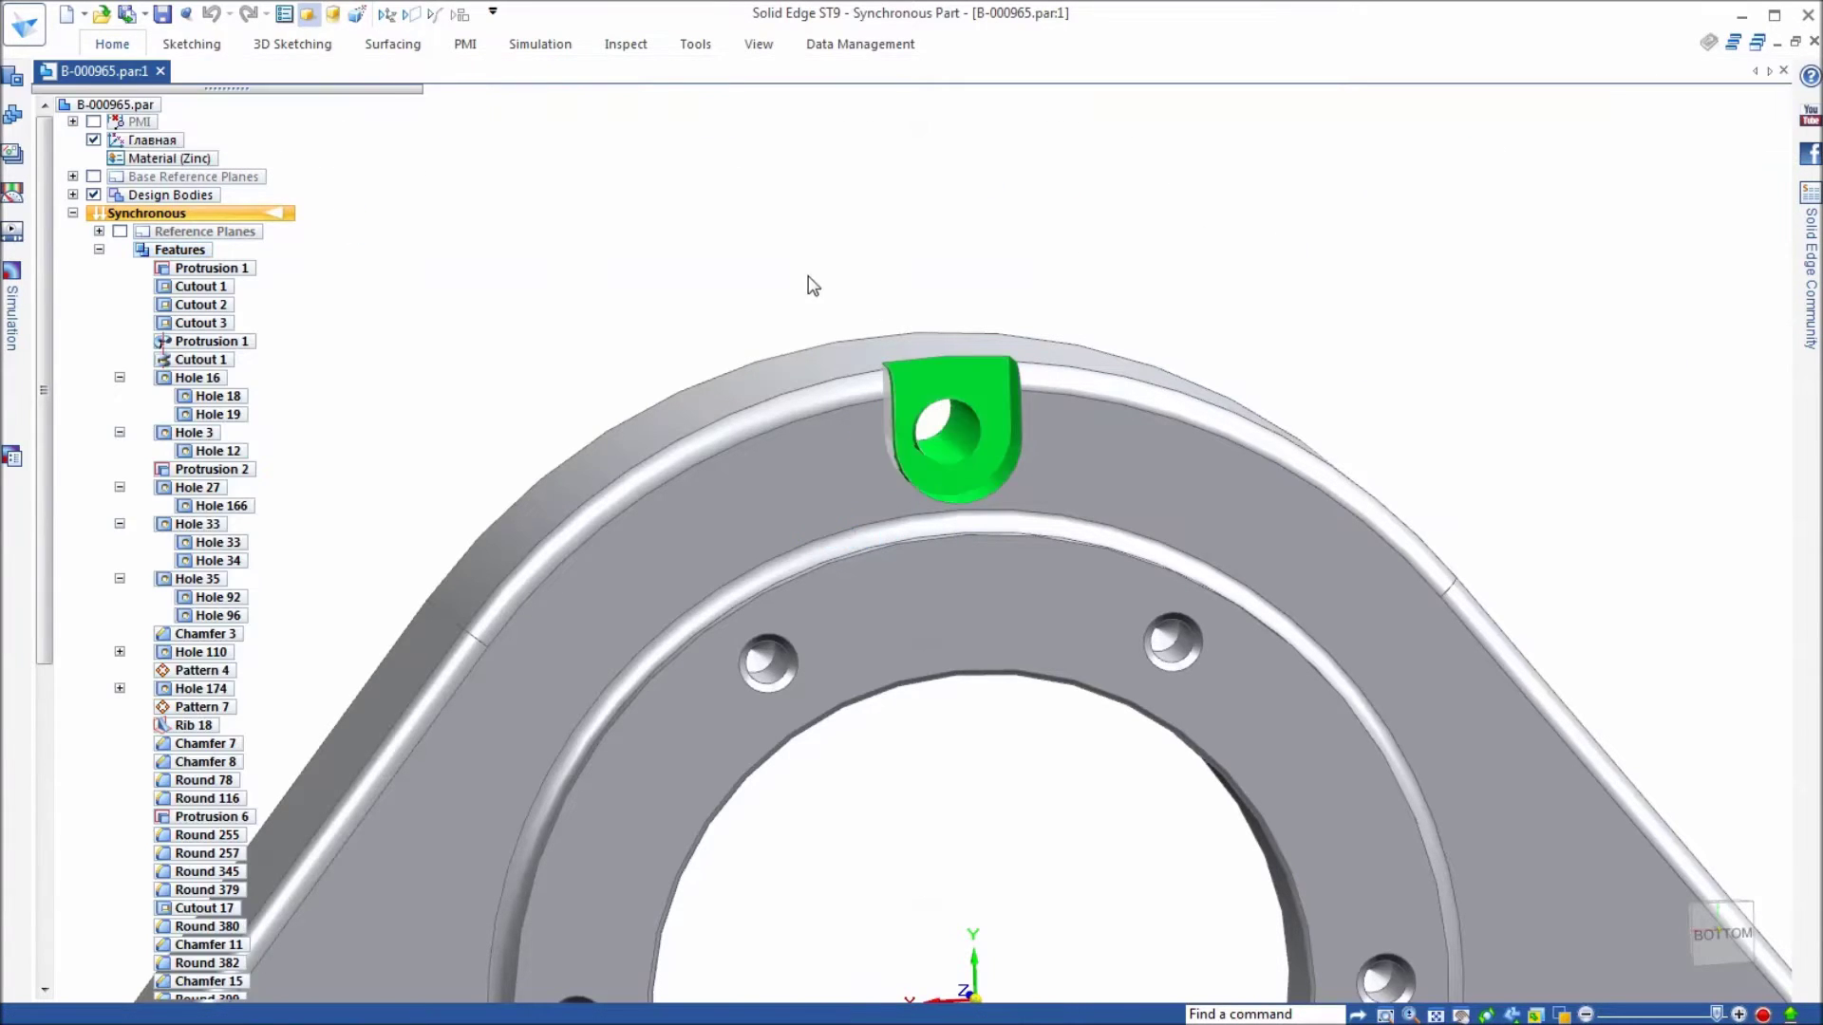
pyautogui.scroll(-3, 855, 298)
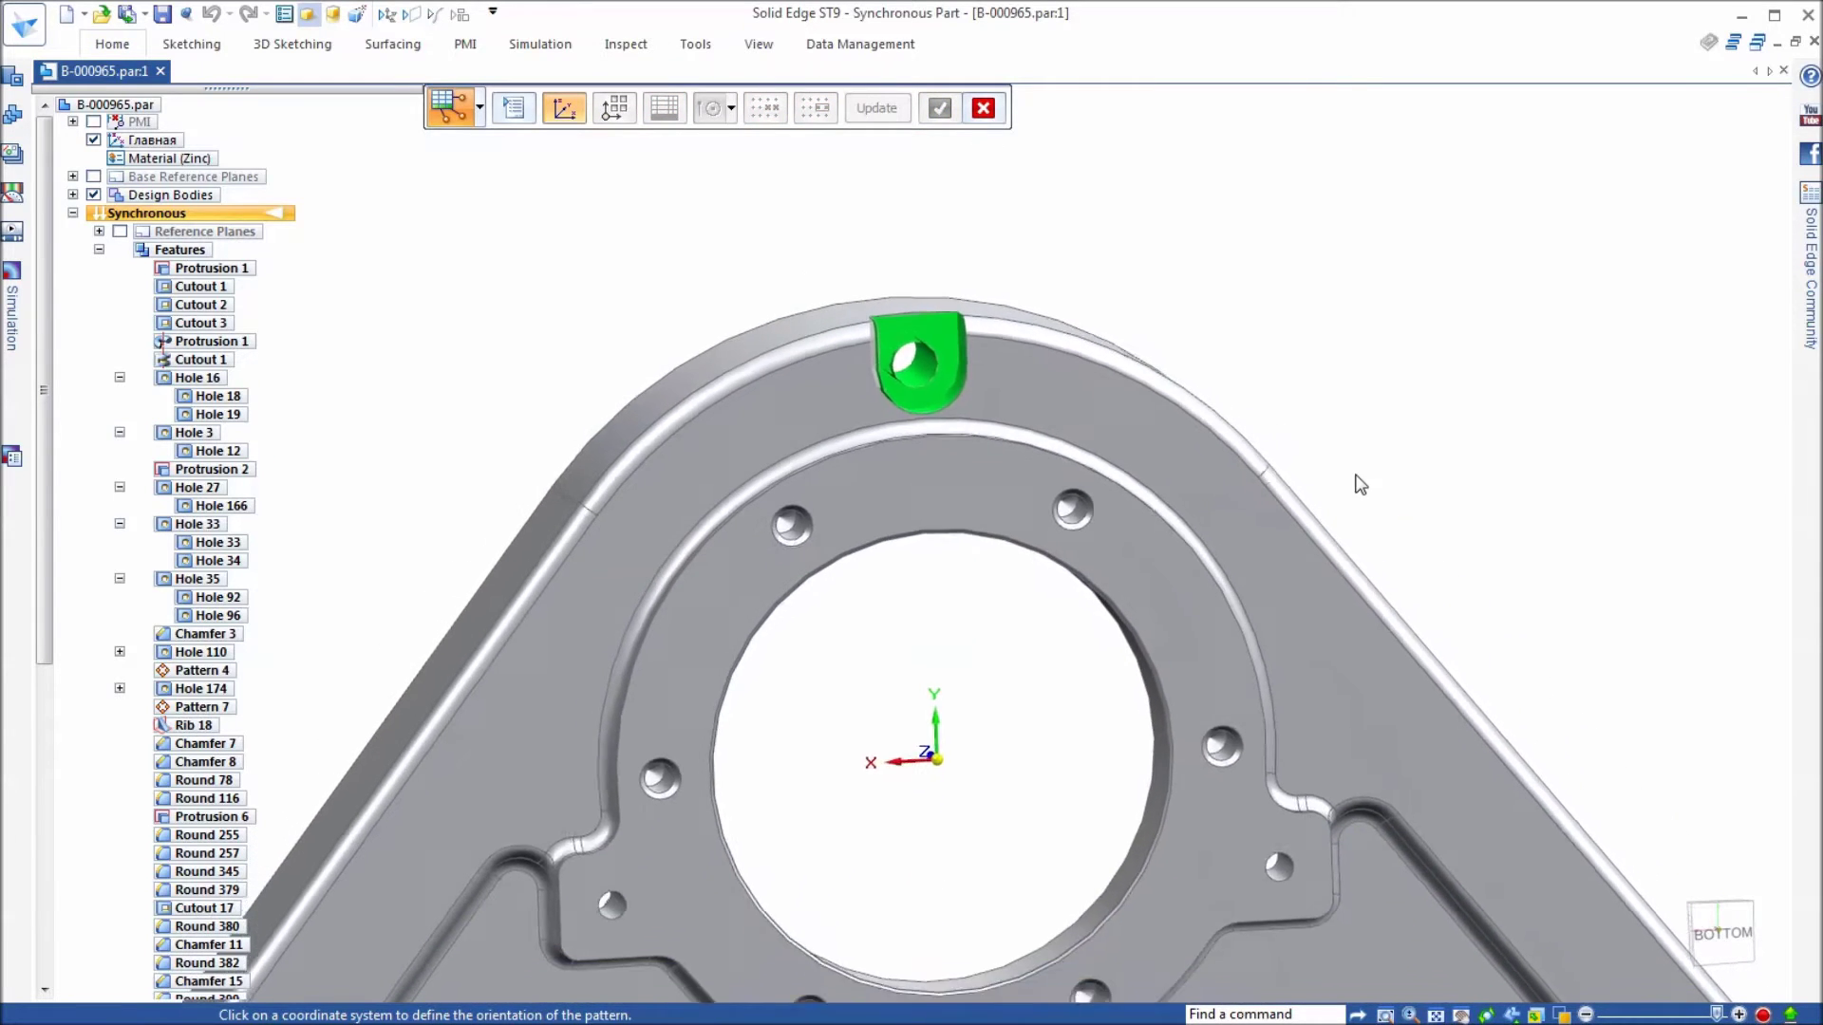
pyautogui.scroll(-3, 1101, 544)
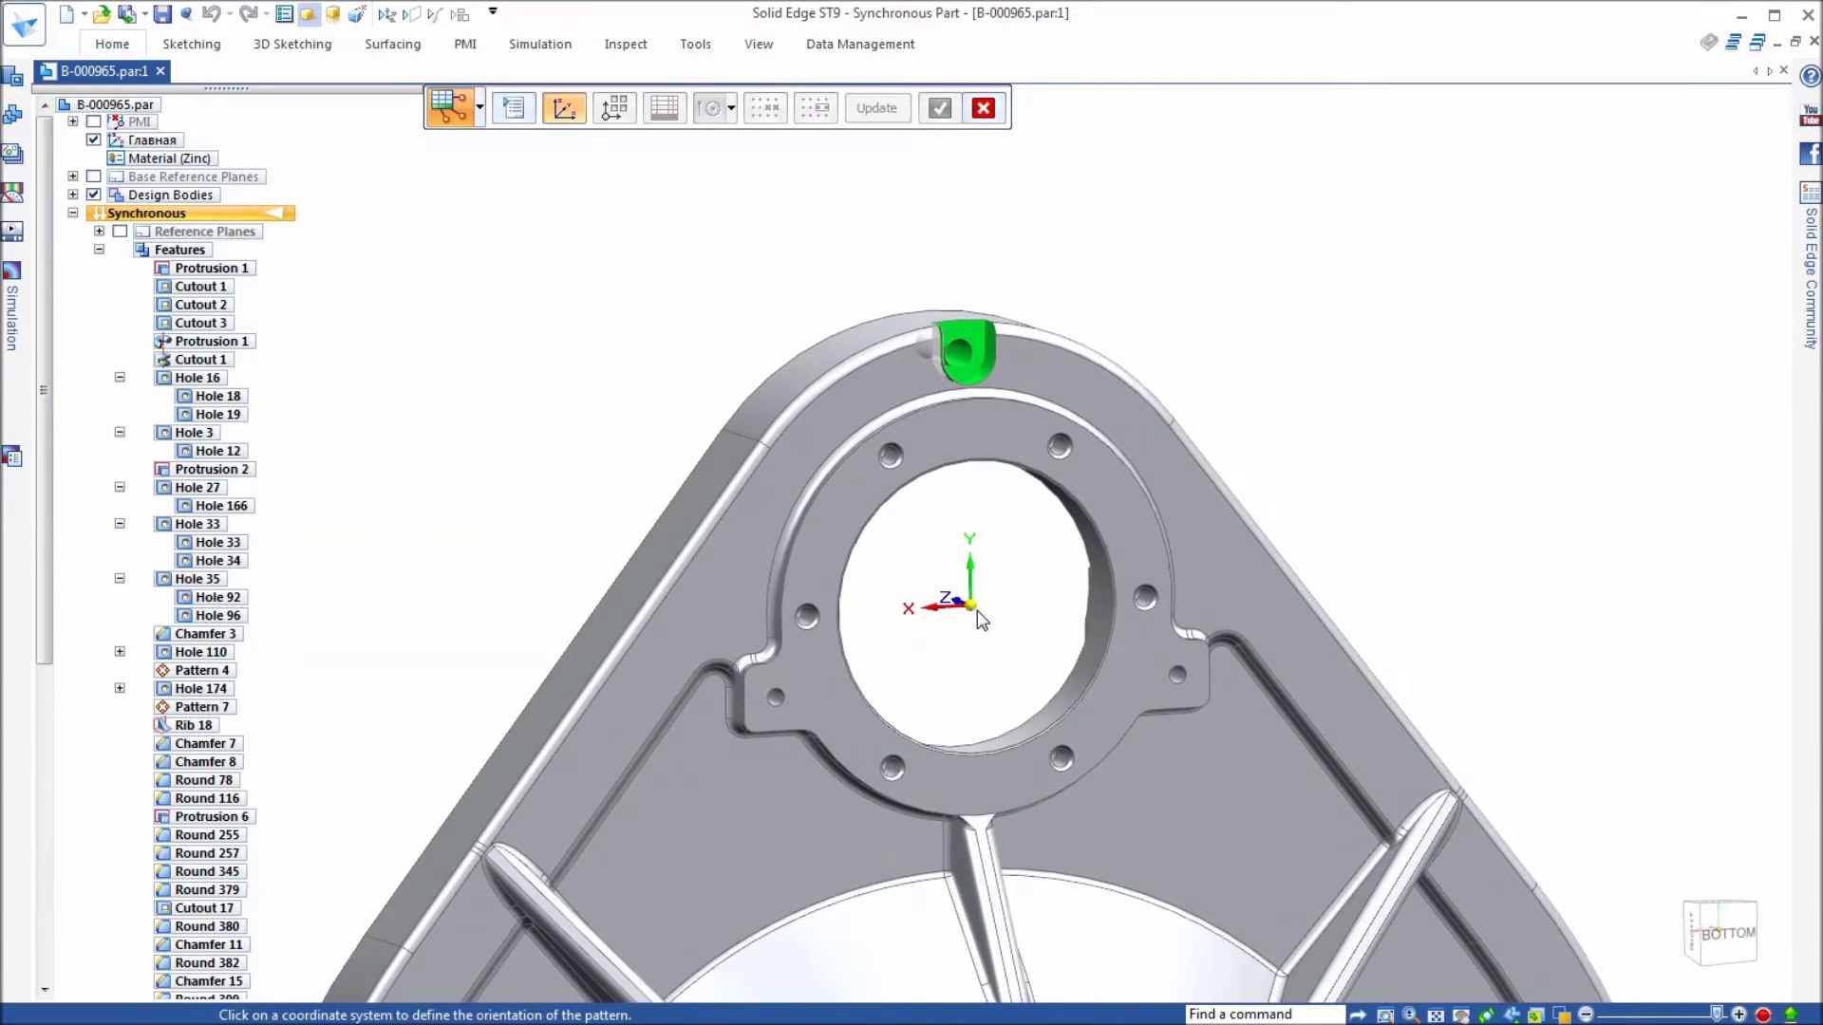
pyautogui.click(970, 605)
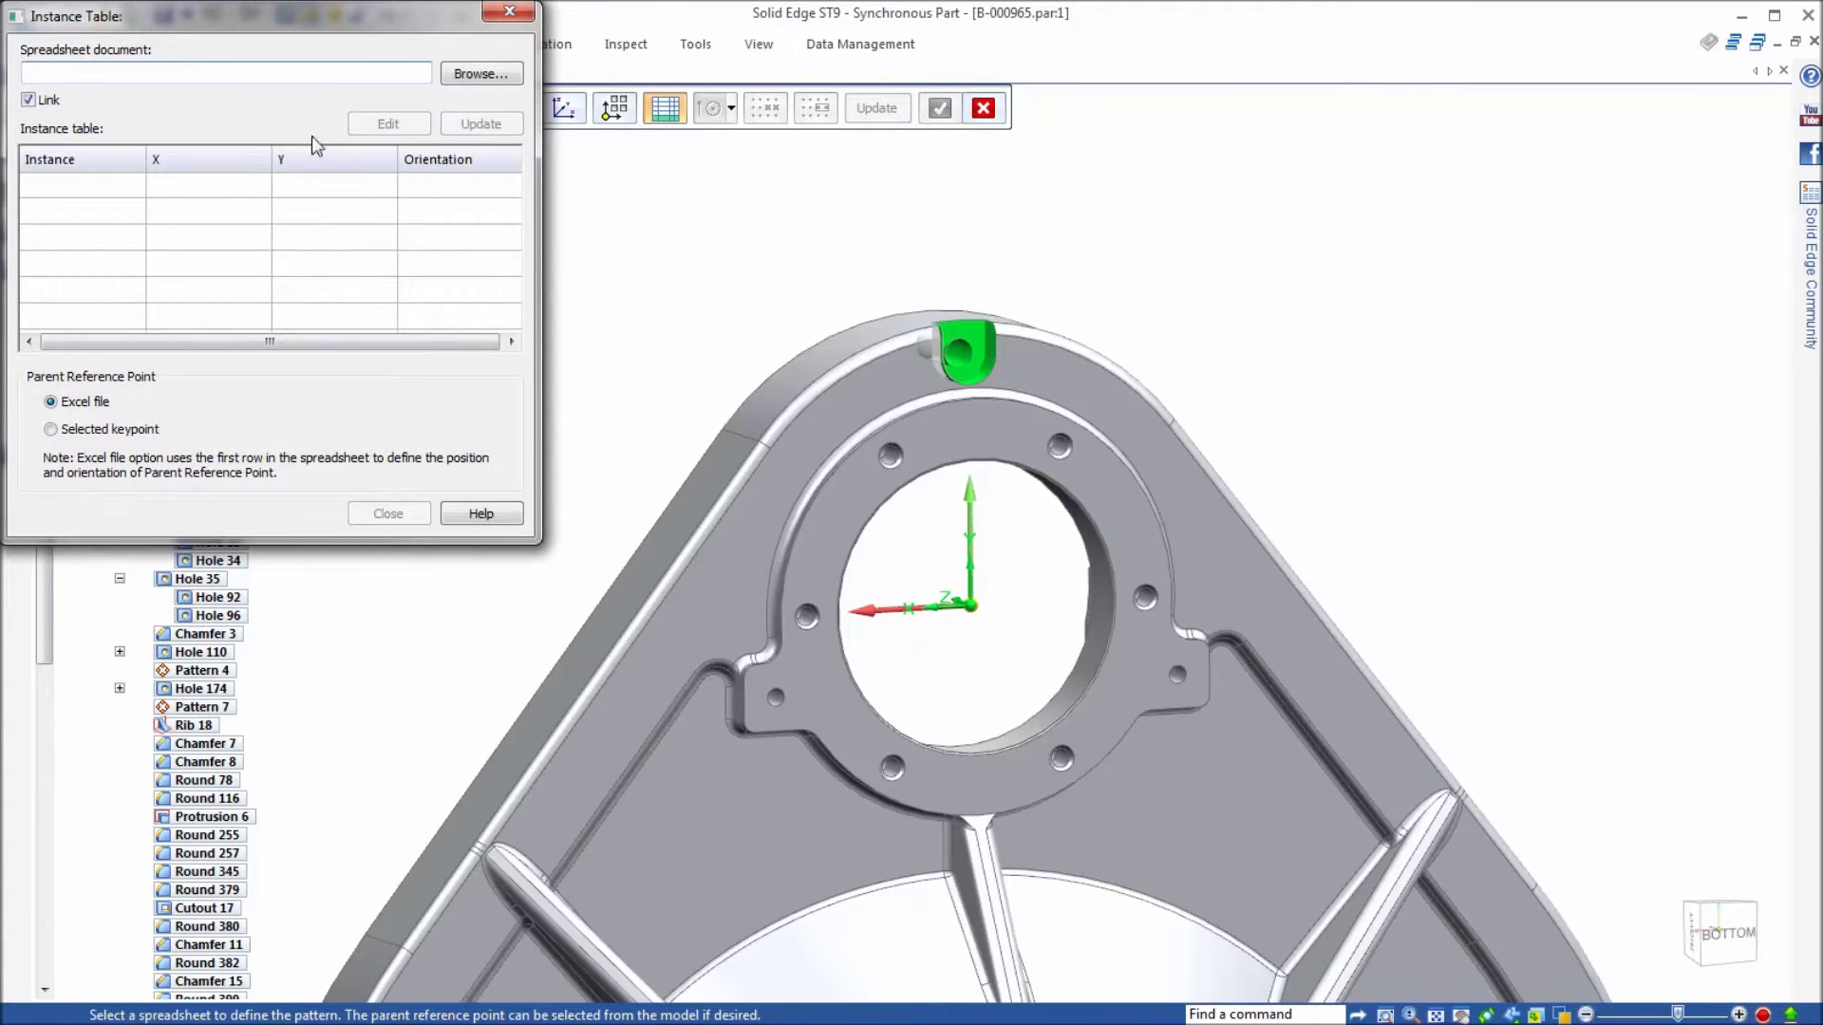
# Step: Load the spreadsheet Casting Mounting Holes.xlsx as the pattern's instance table
pyautogui.click(468, 81)
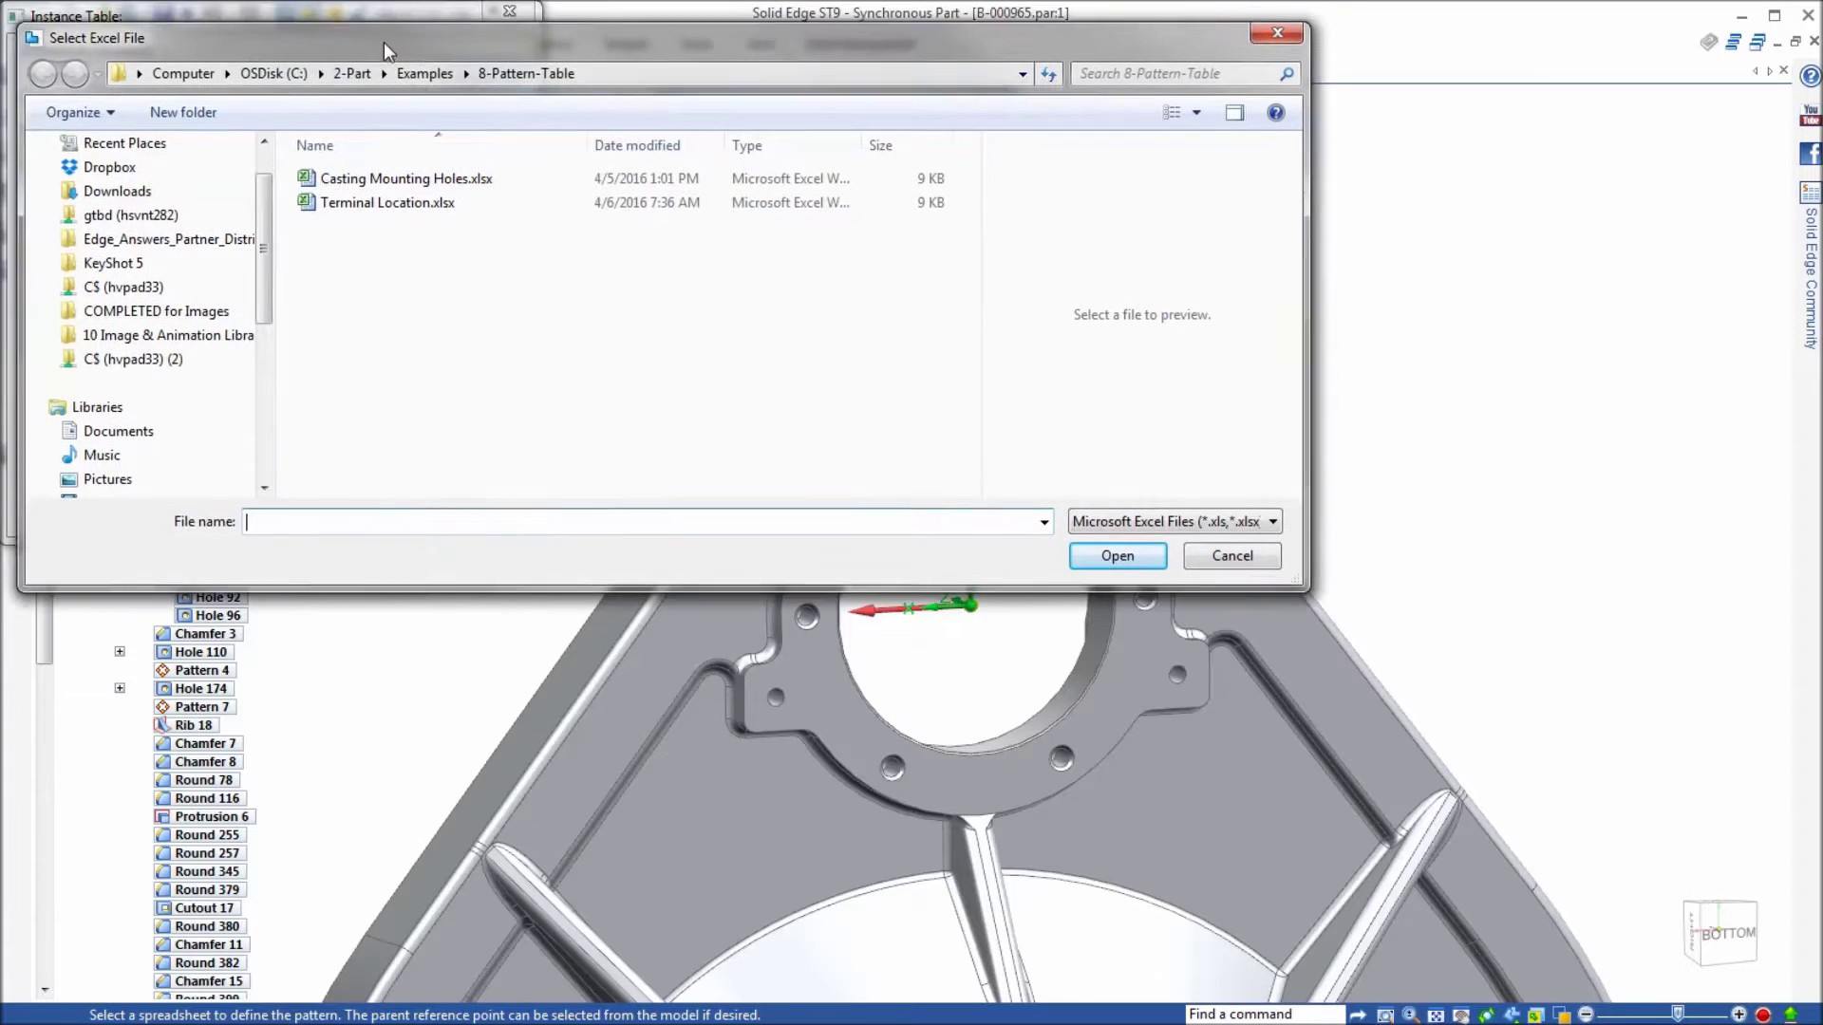
pyautogui.click(408, 182)
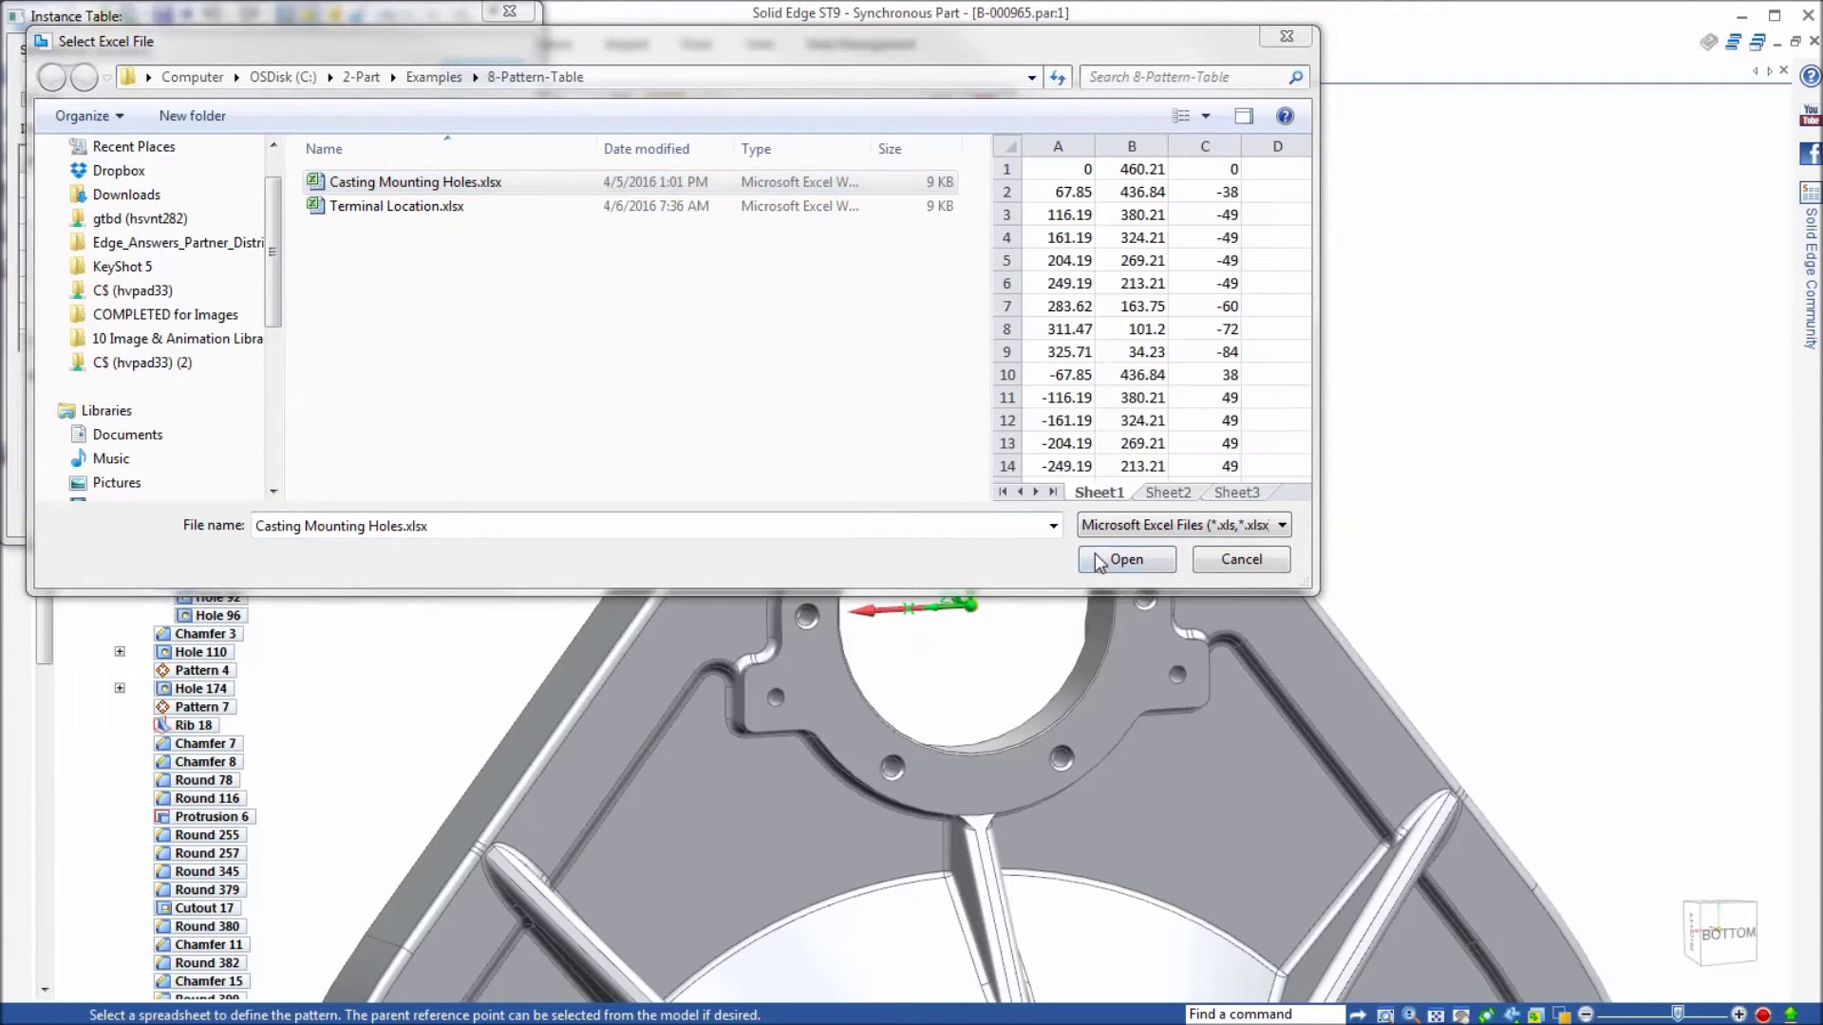
pyautogui.click(1126, 559)
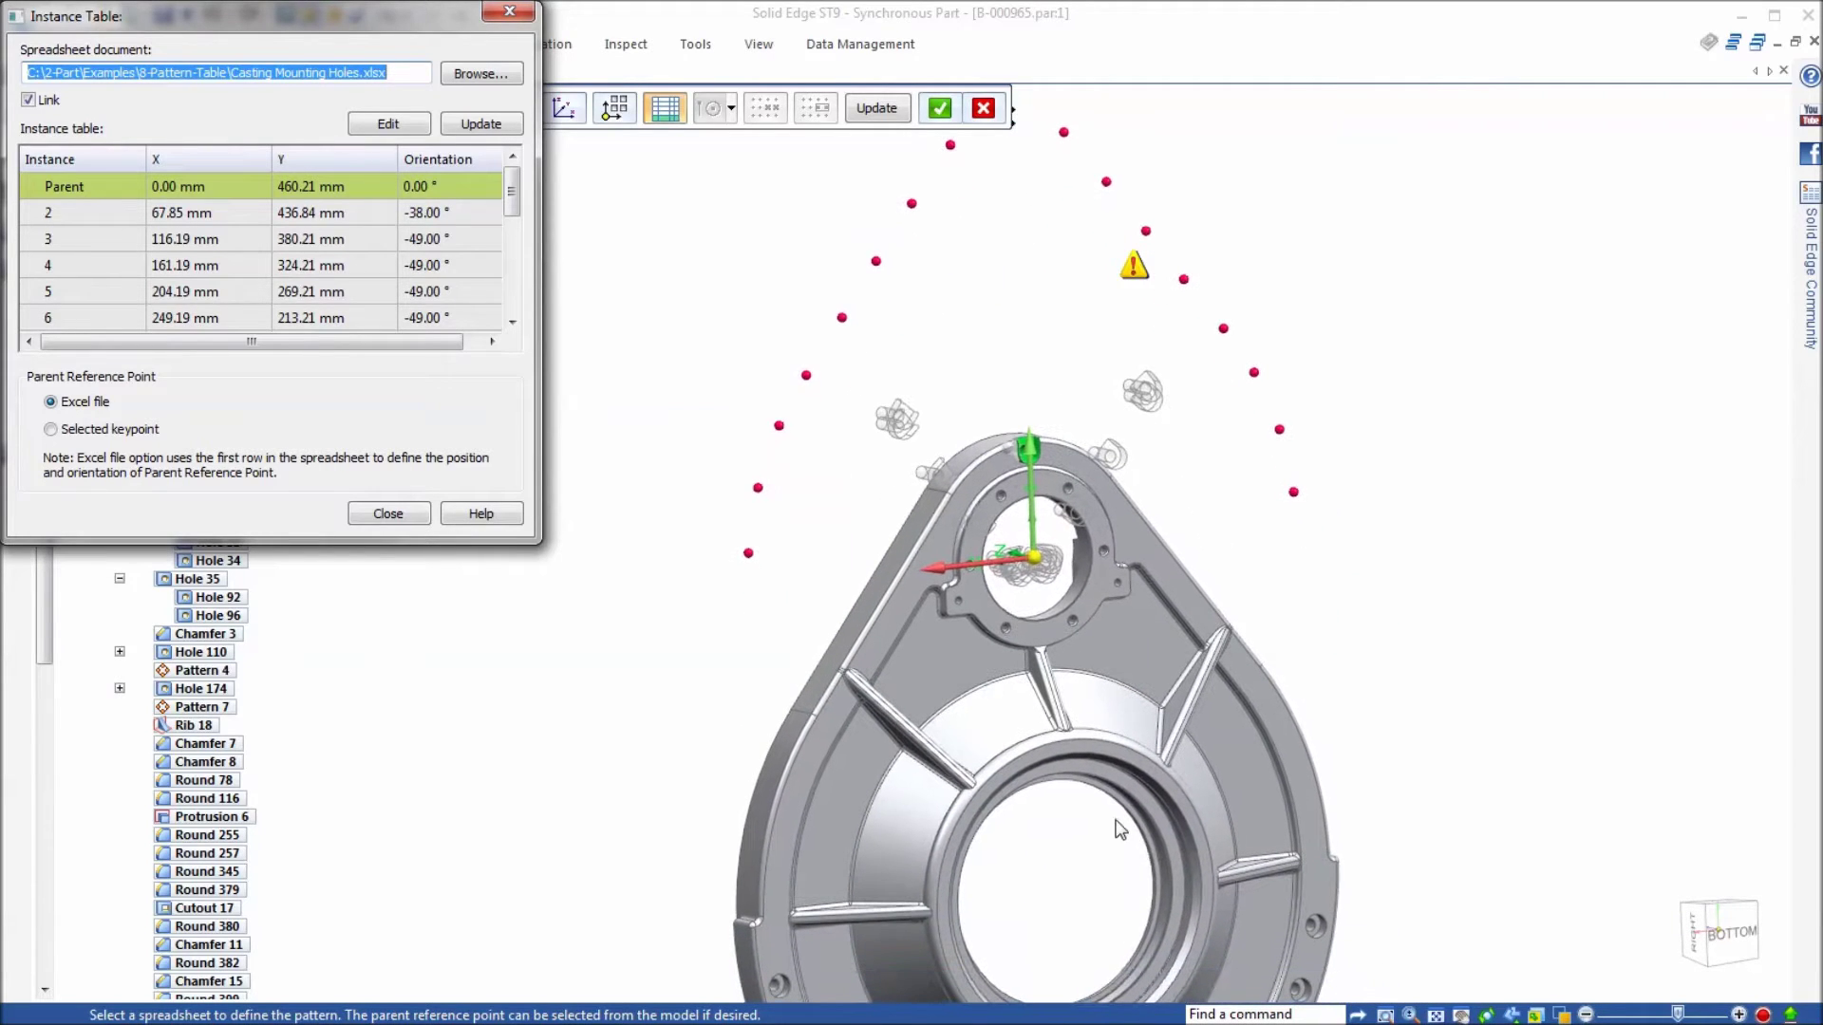
# Step: Set the pattern's origin to the center keypoint of the large central bore and accept it
pyautogui.click(613, 112)
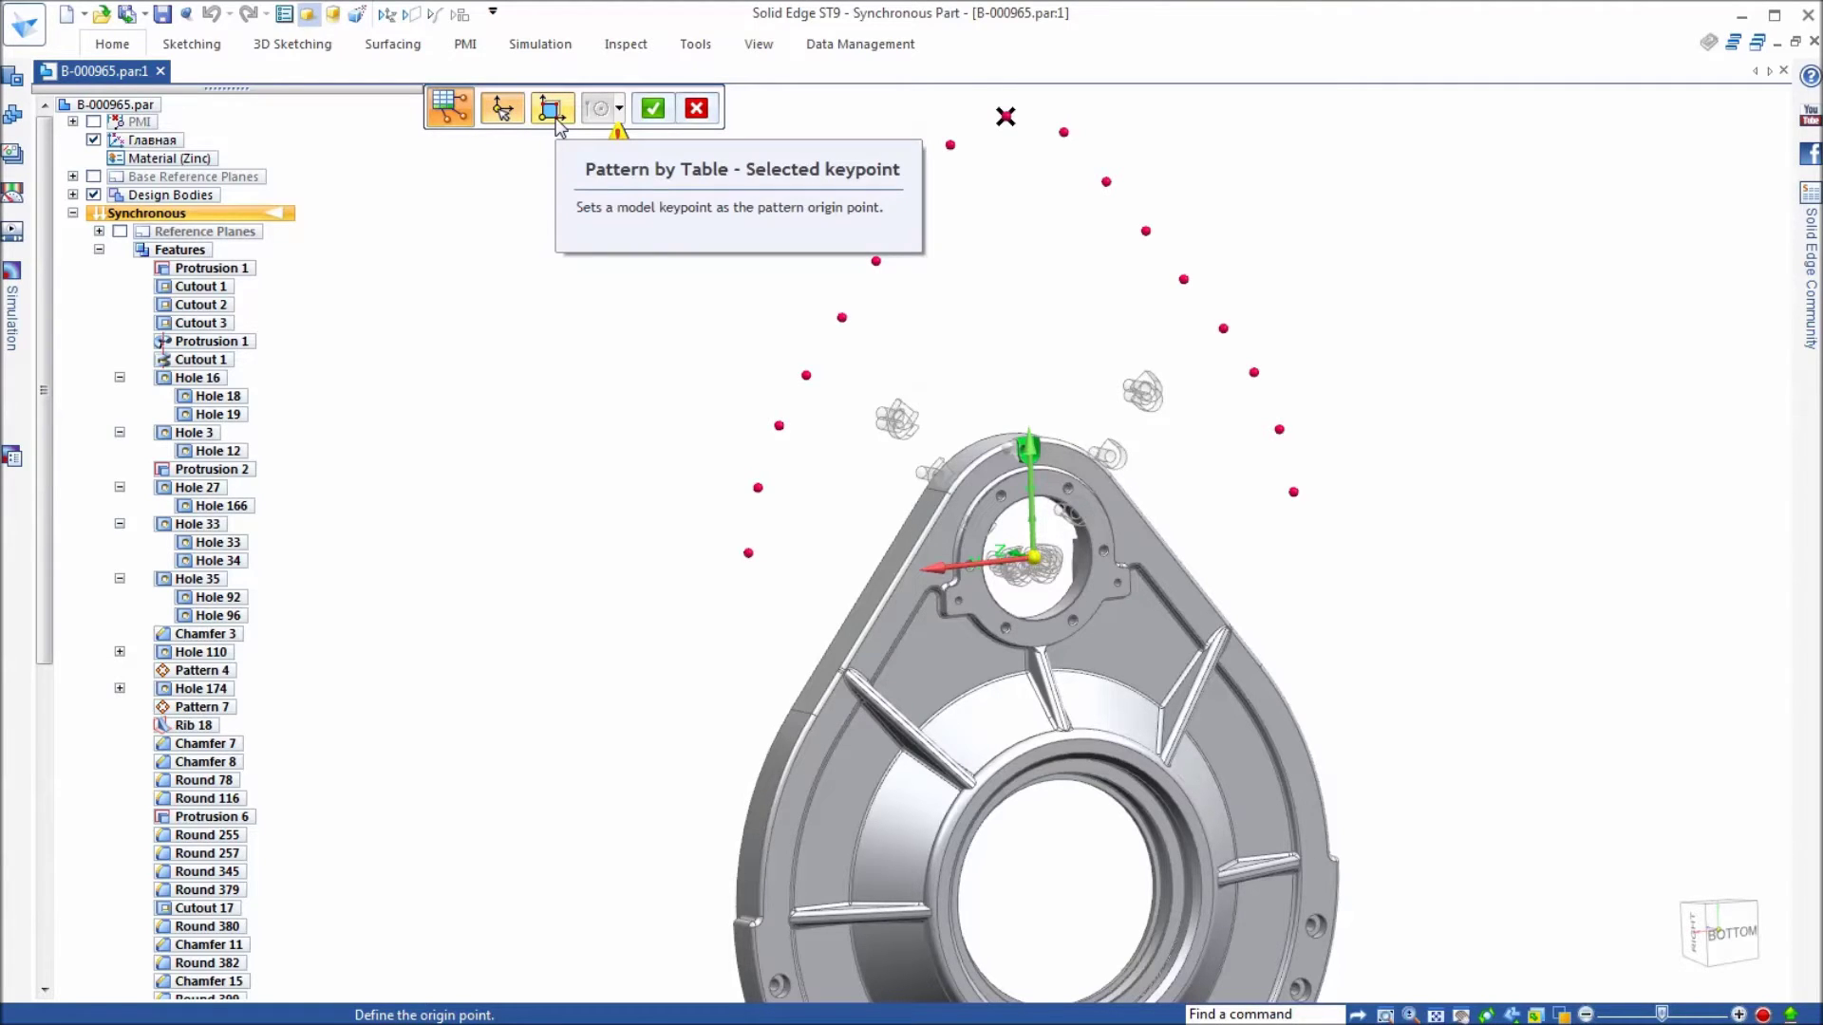
pyautogui.click(556, 120)
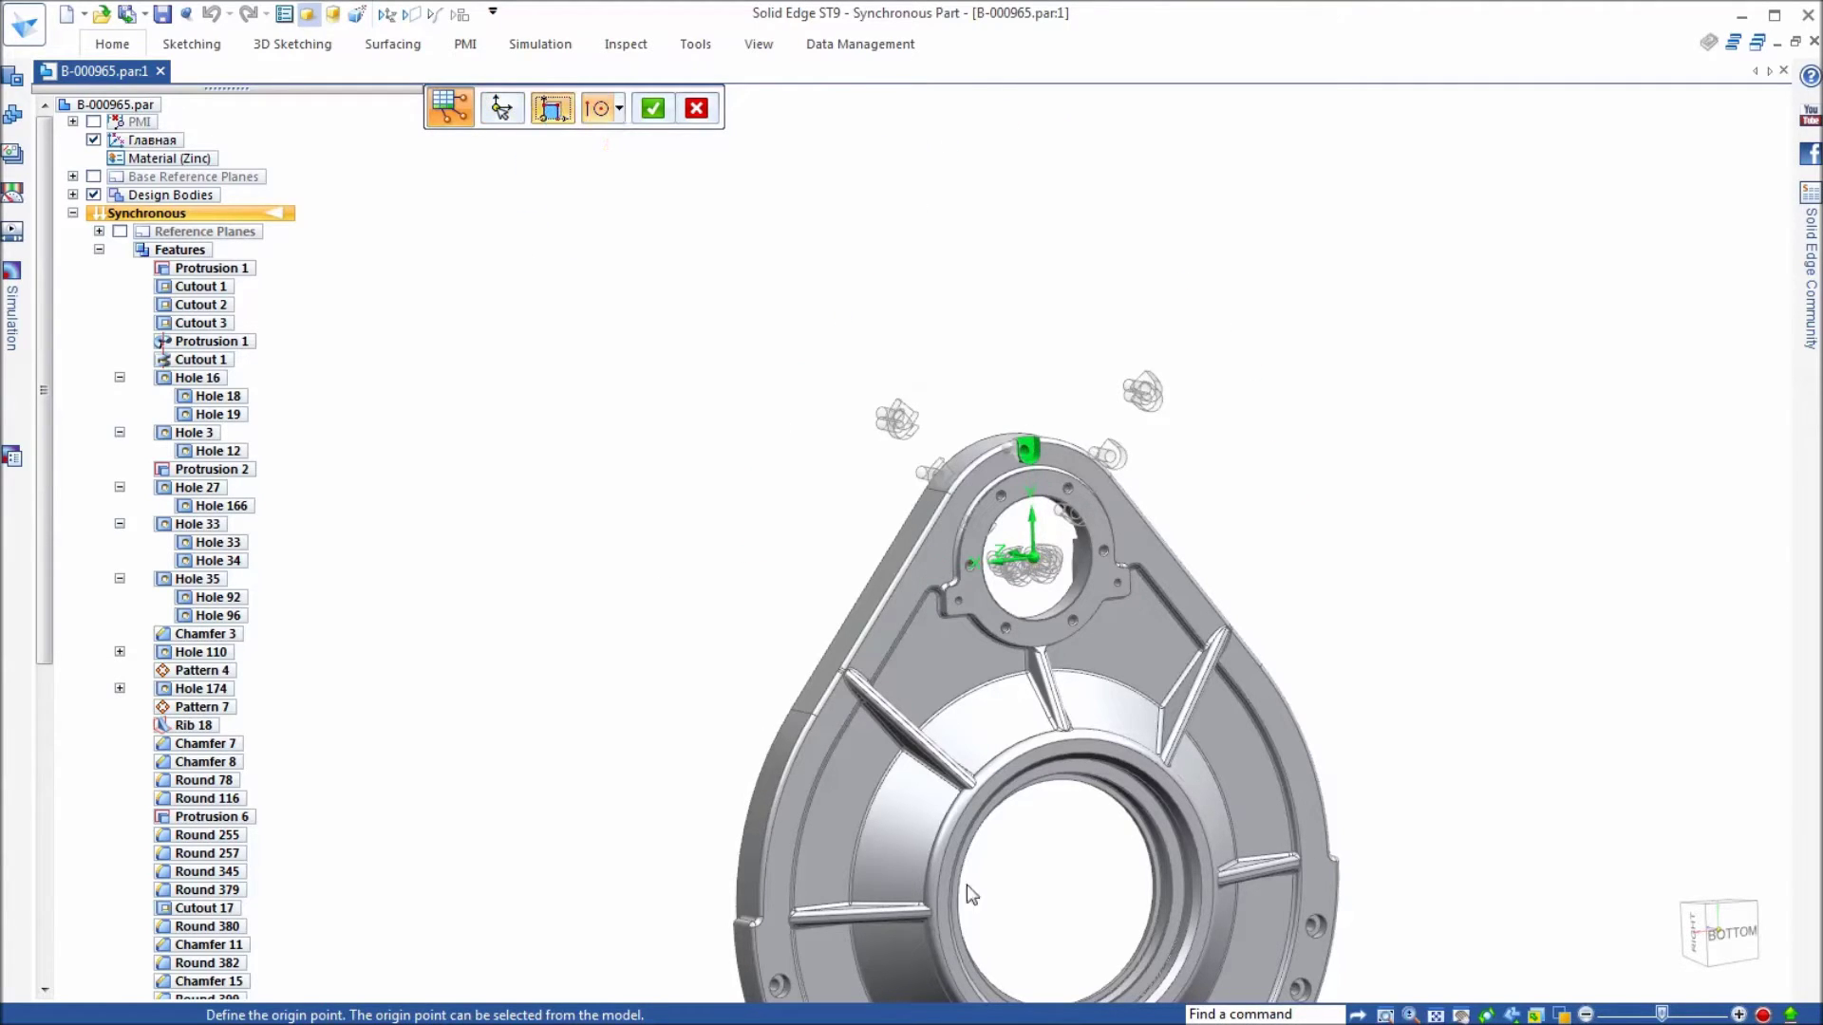
pyautogui.click(1120, 815)
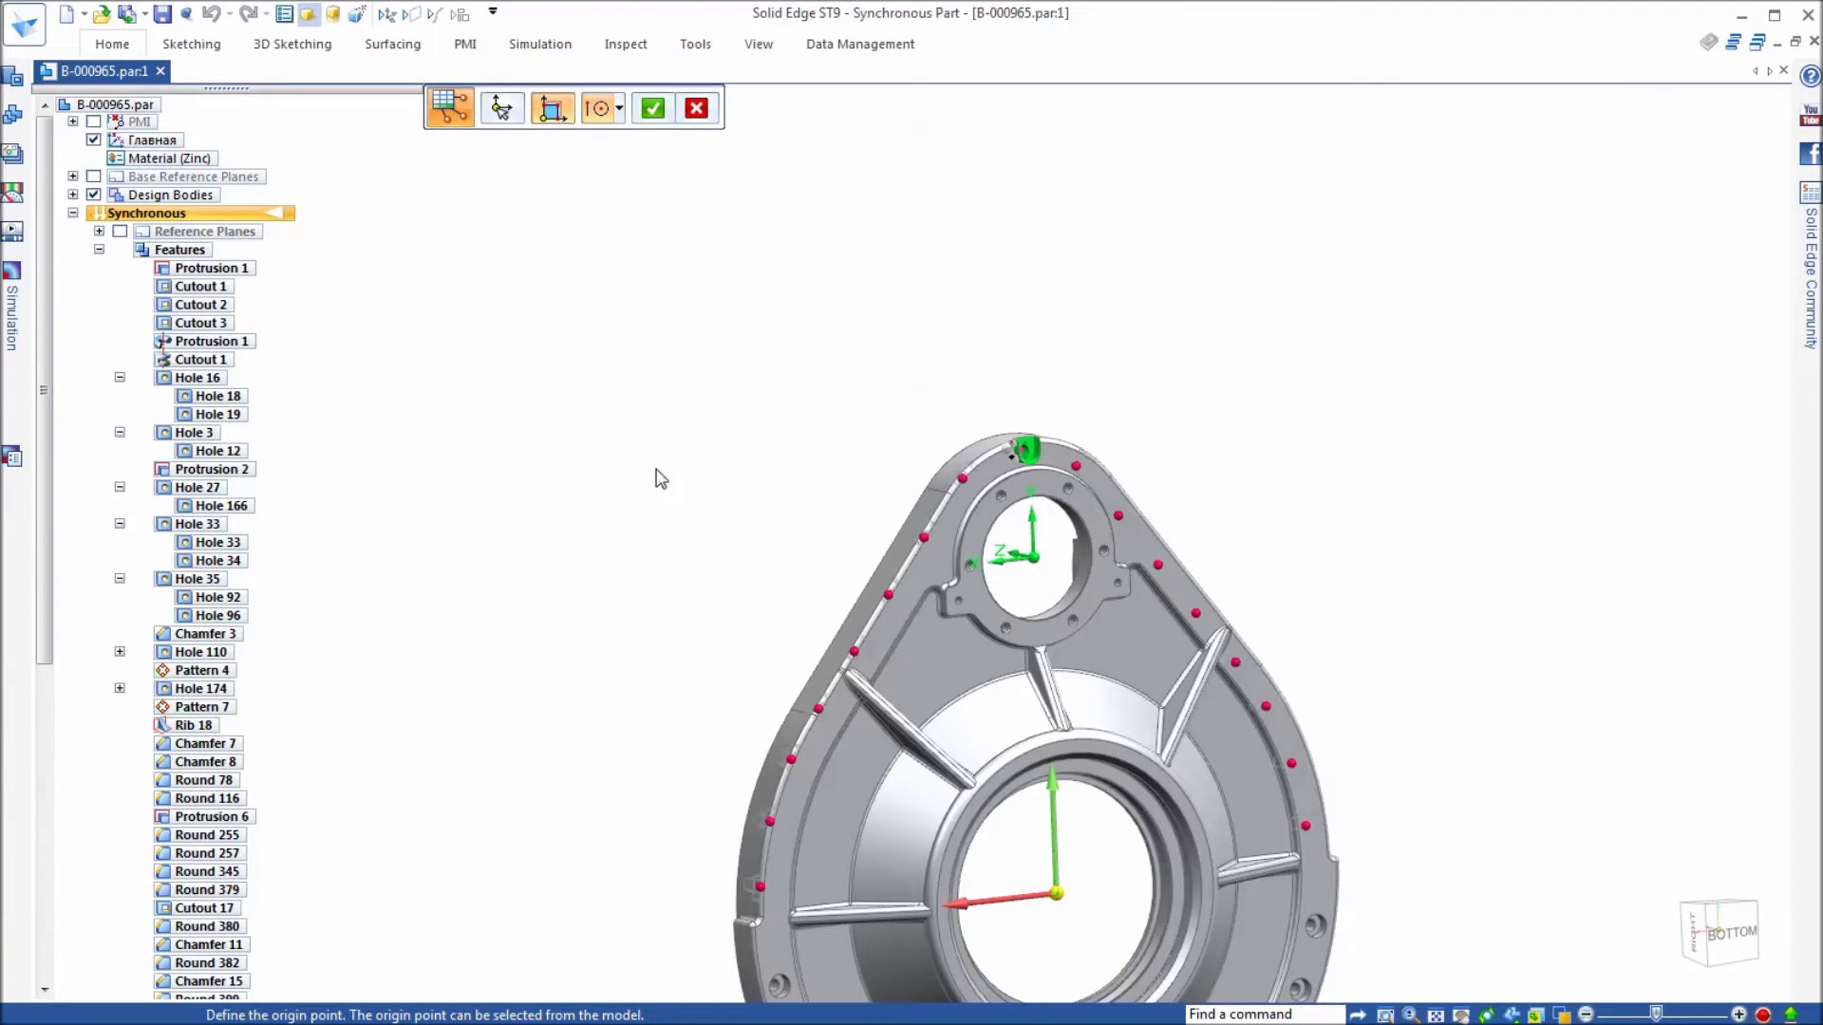
pyautogui.scroll(4, 662, 480)
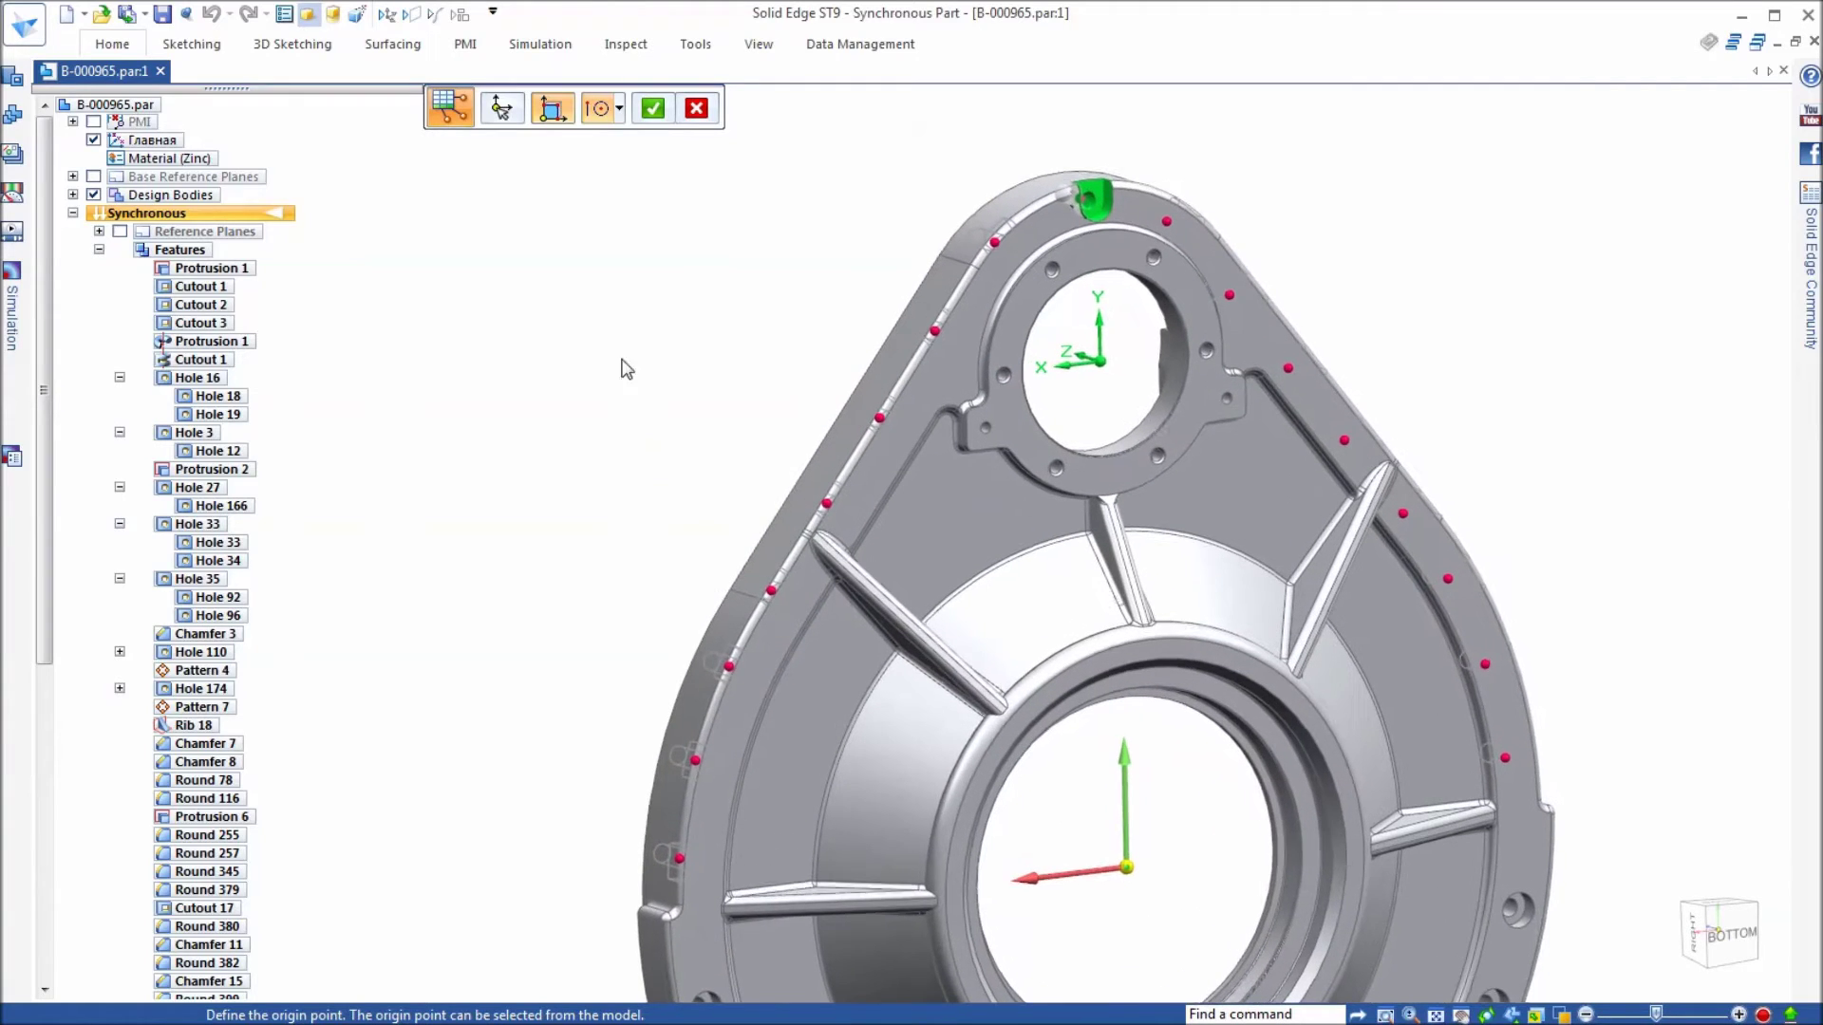
pyautogui.click(652, 109)
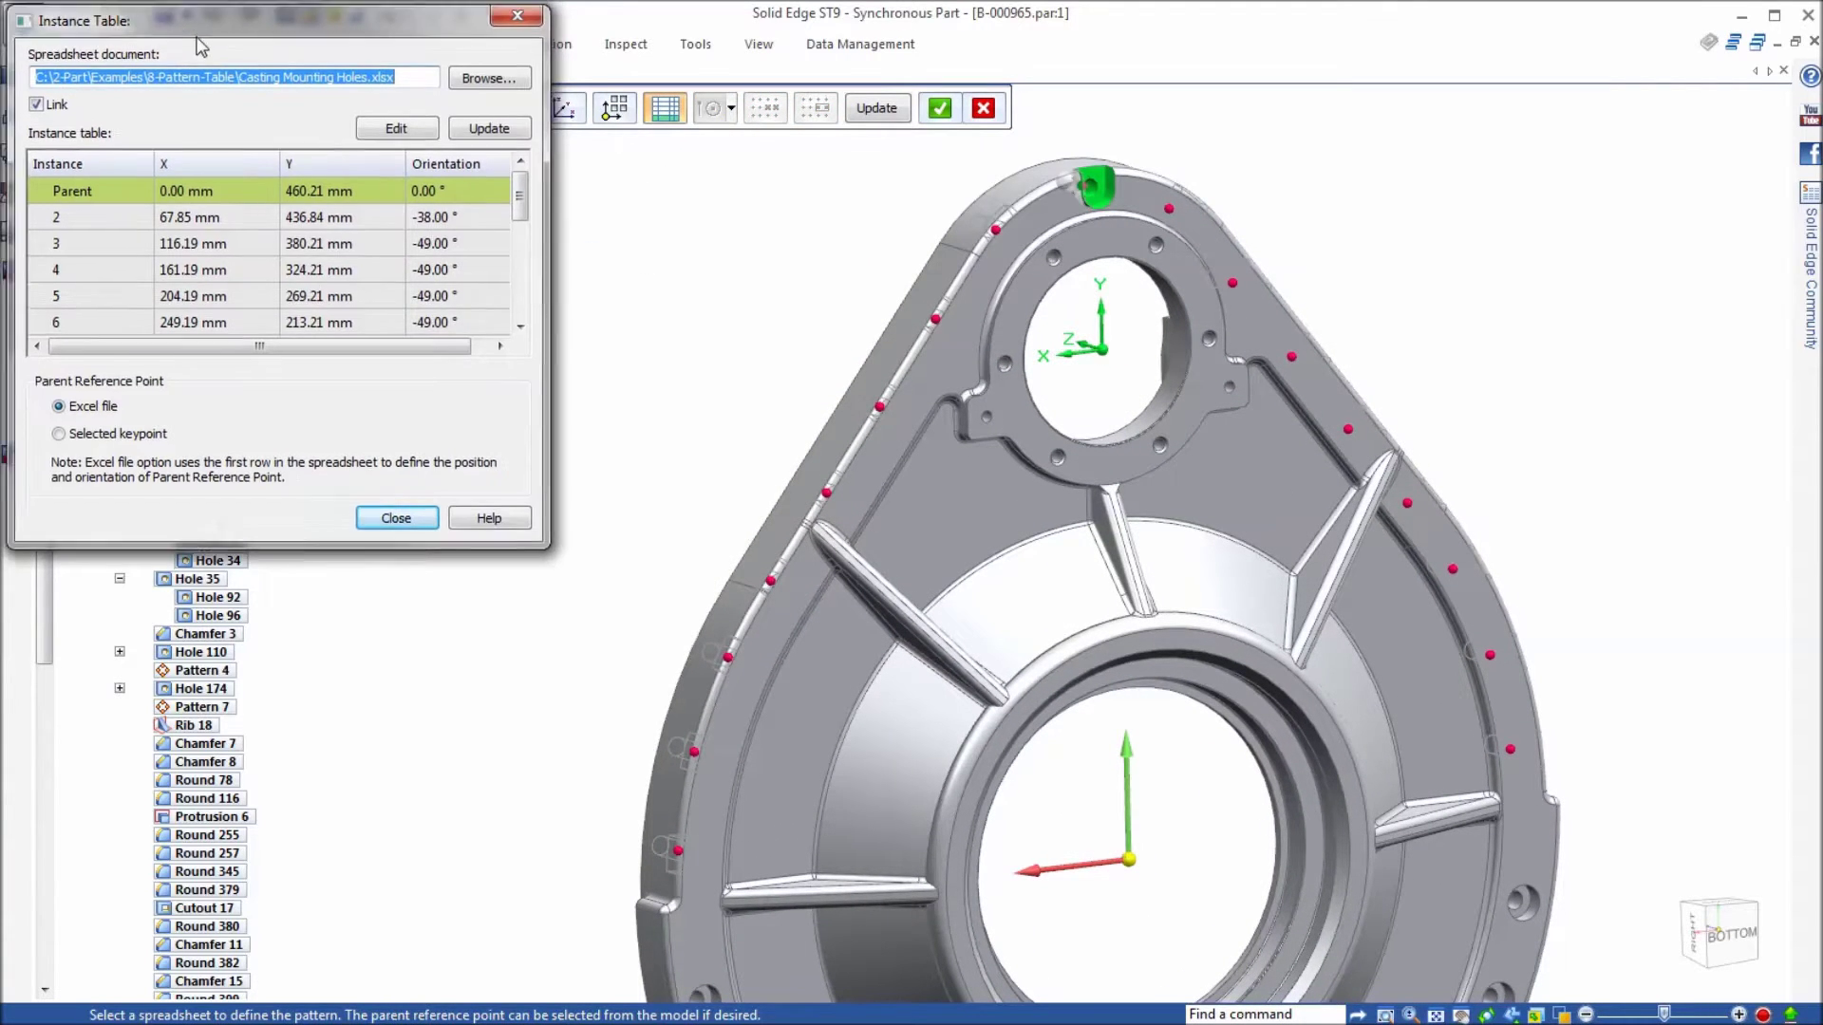
# Step: Turn off the link to the spreadsheet in the instance table and finish the table pattern
pyautogui.click(75, 135)
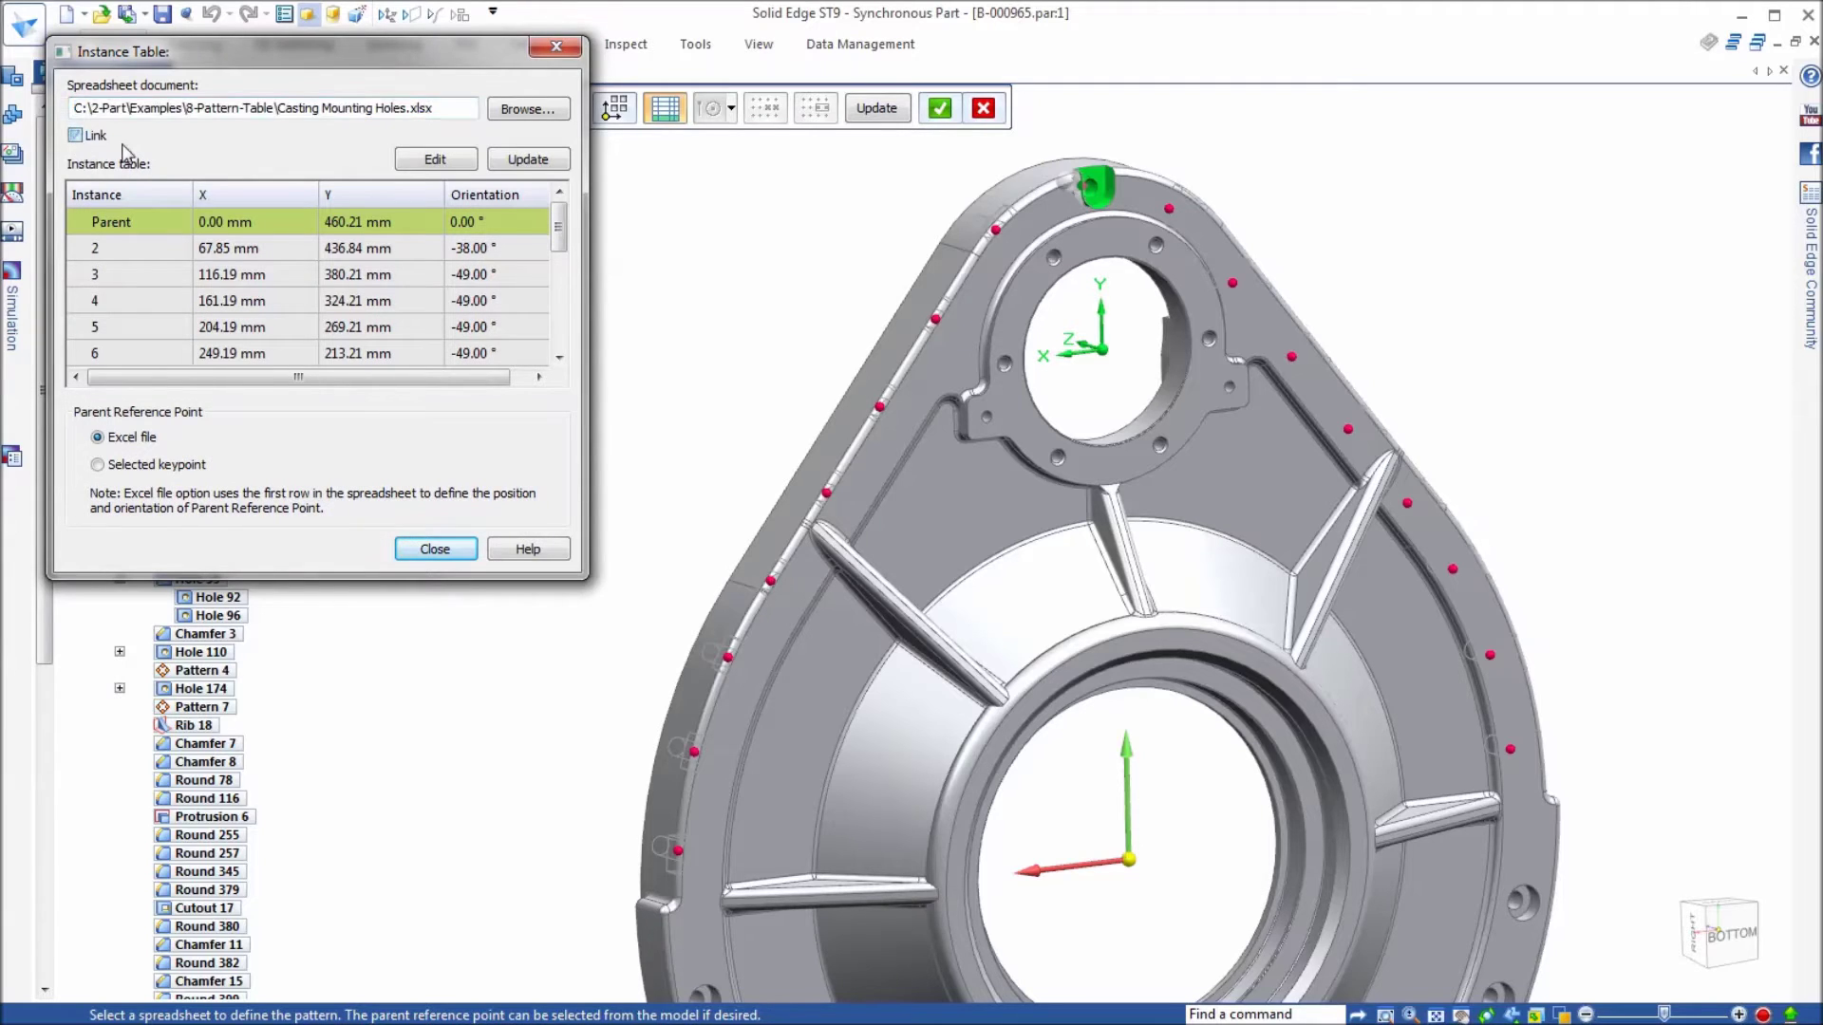
pyautogui.click(437, 550)
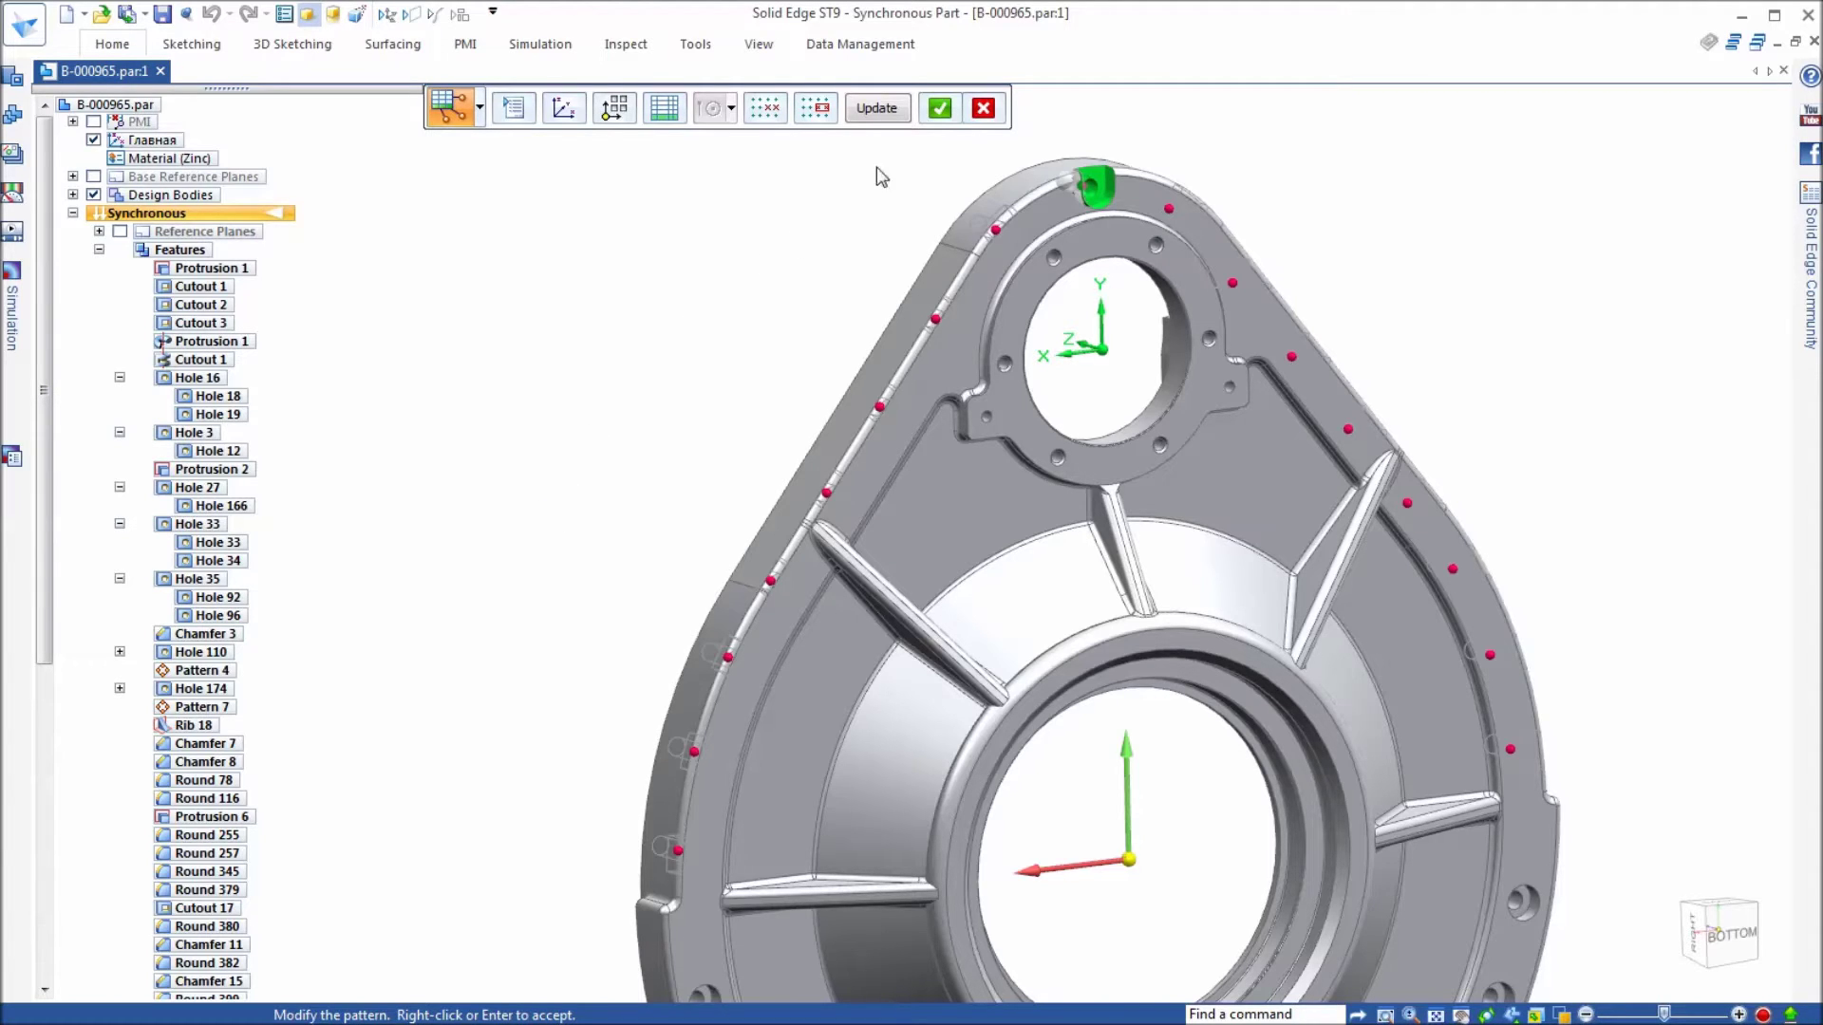
pyautogui.rightClick(602, 256)
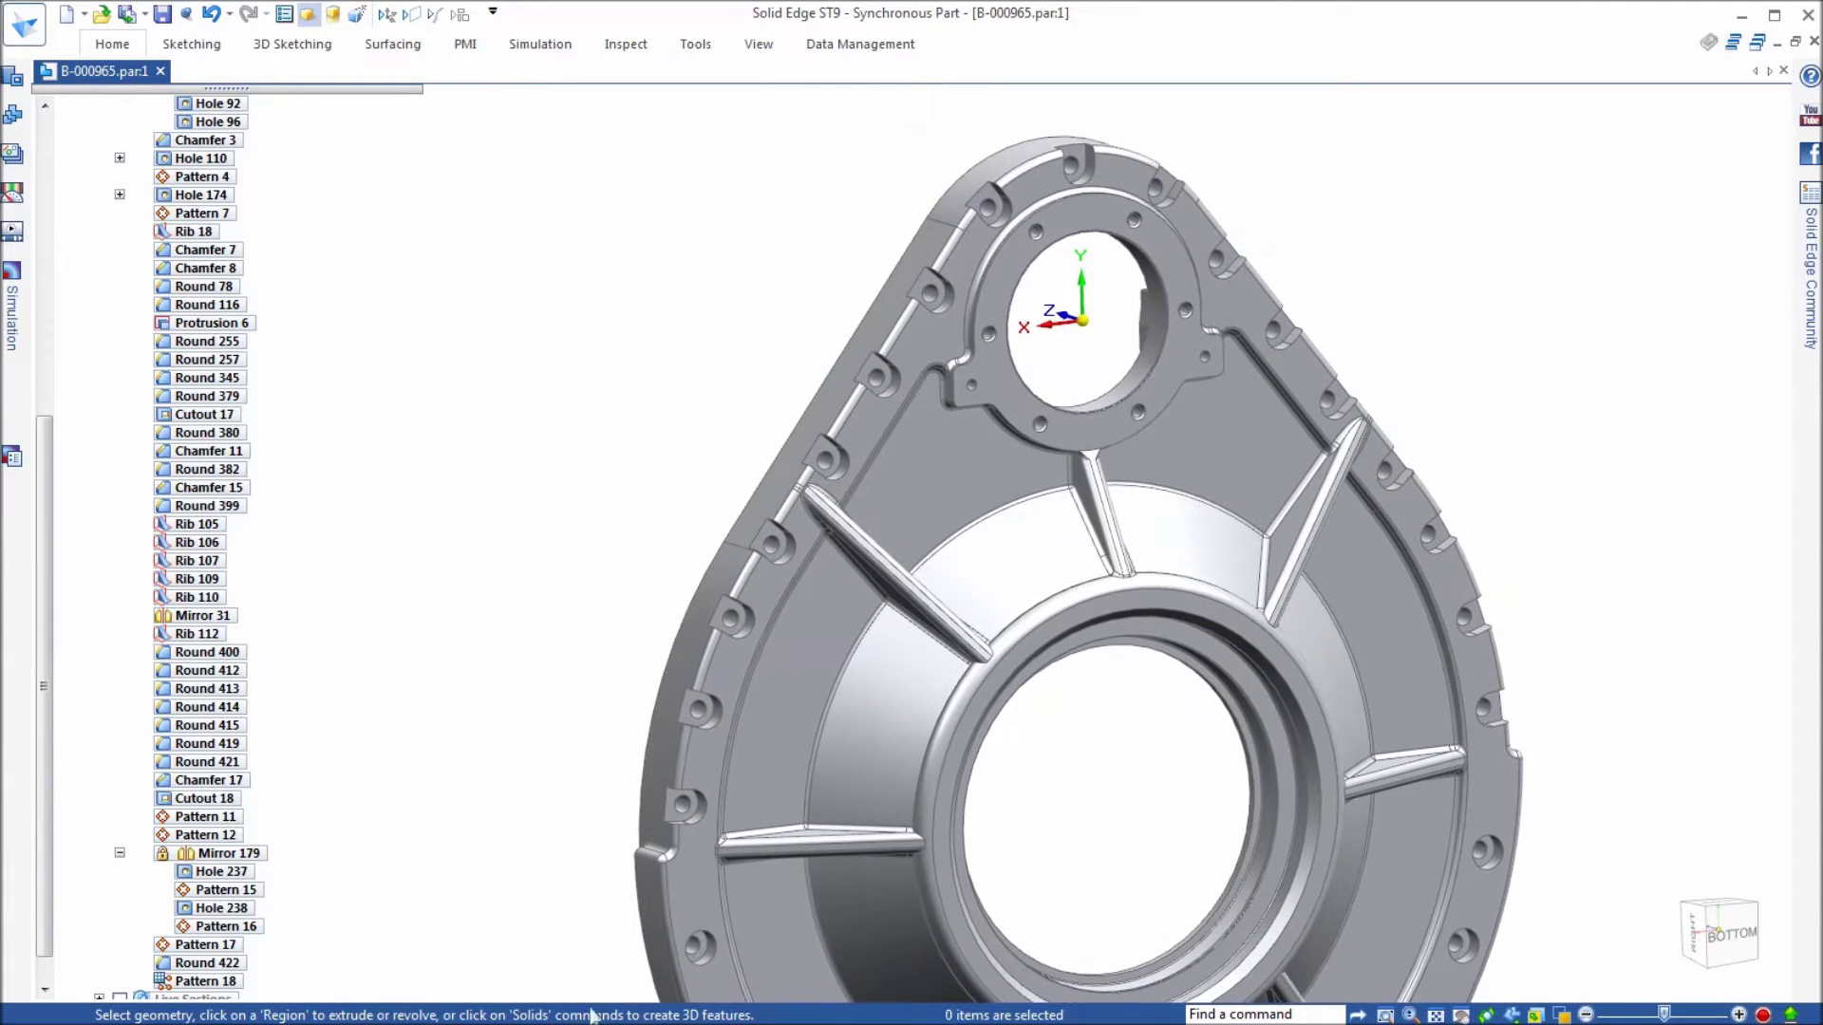
# Step: Switch to Windows Explorer, delete Casting Mounting Holes.xlsx from the 8-Pattern-Table folder, and return to the part in Solid Edge
pyautogui.hotkey('alt', 'Tab')
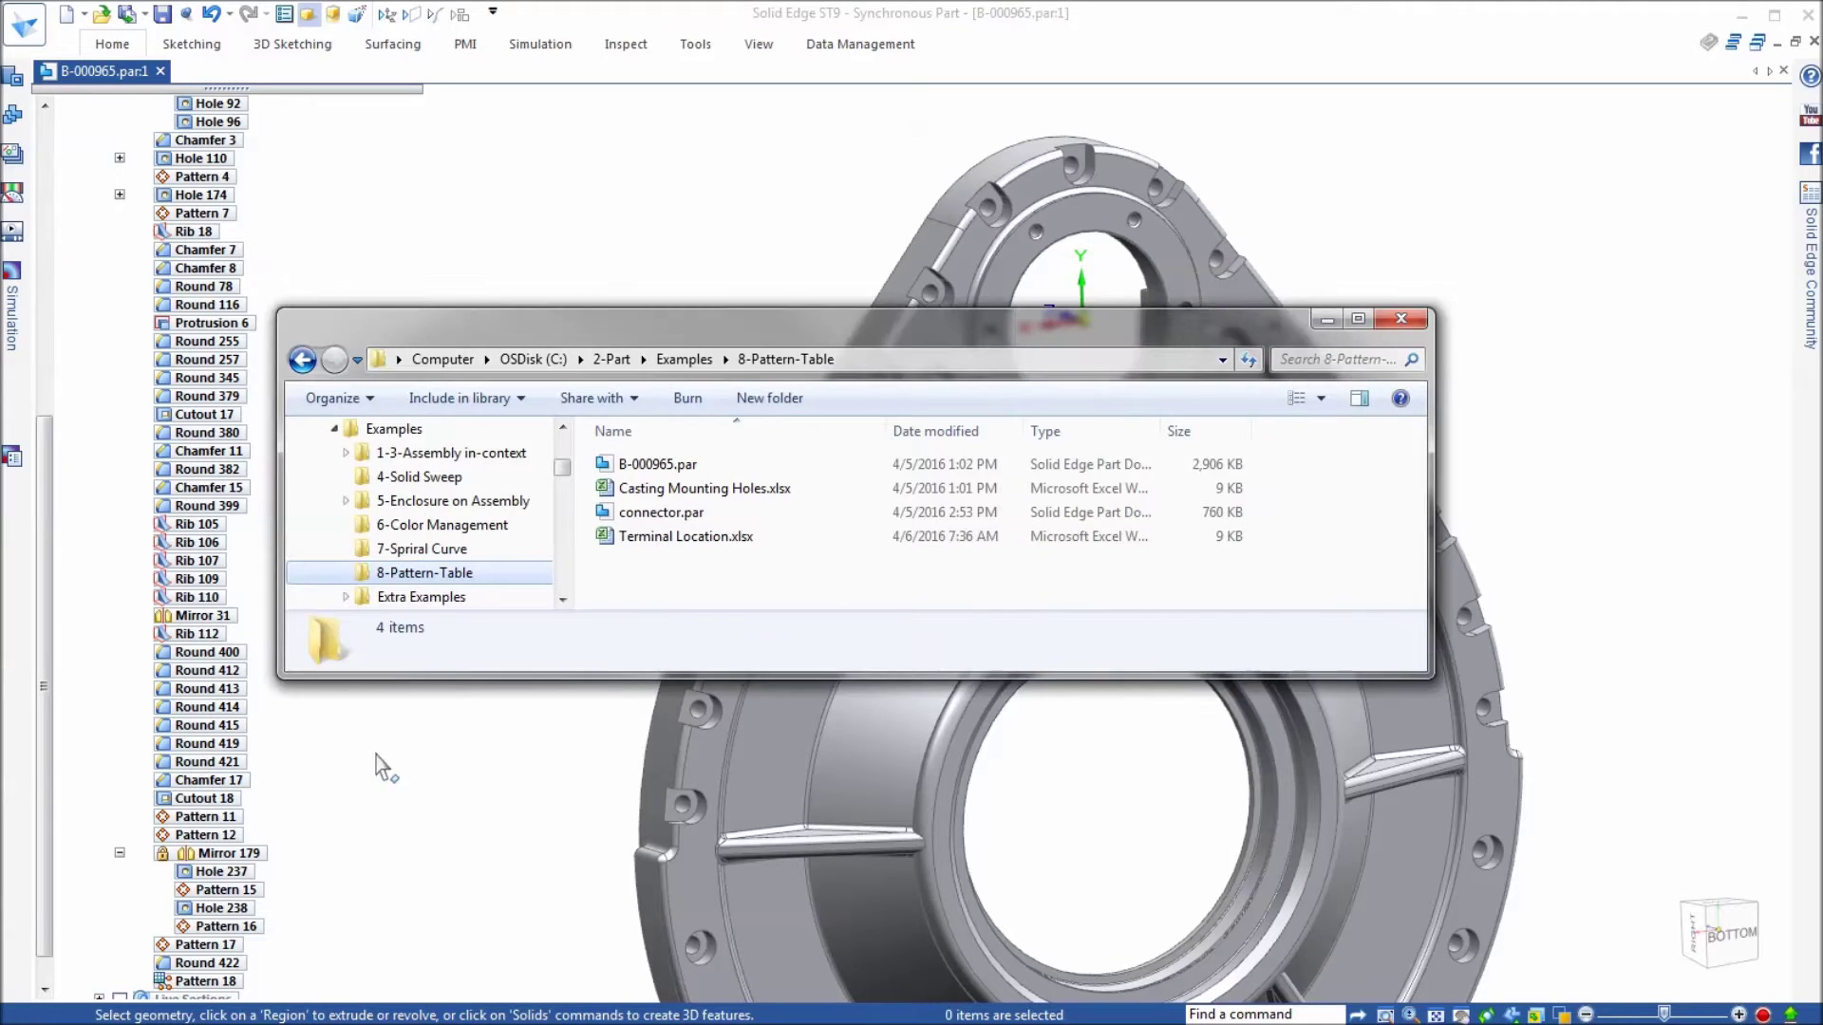
pyautogui.click(663, 503)
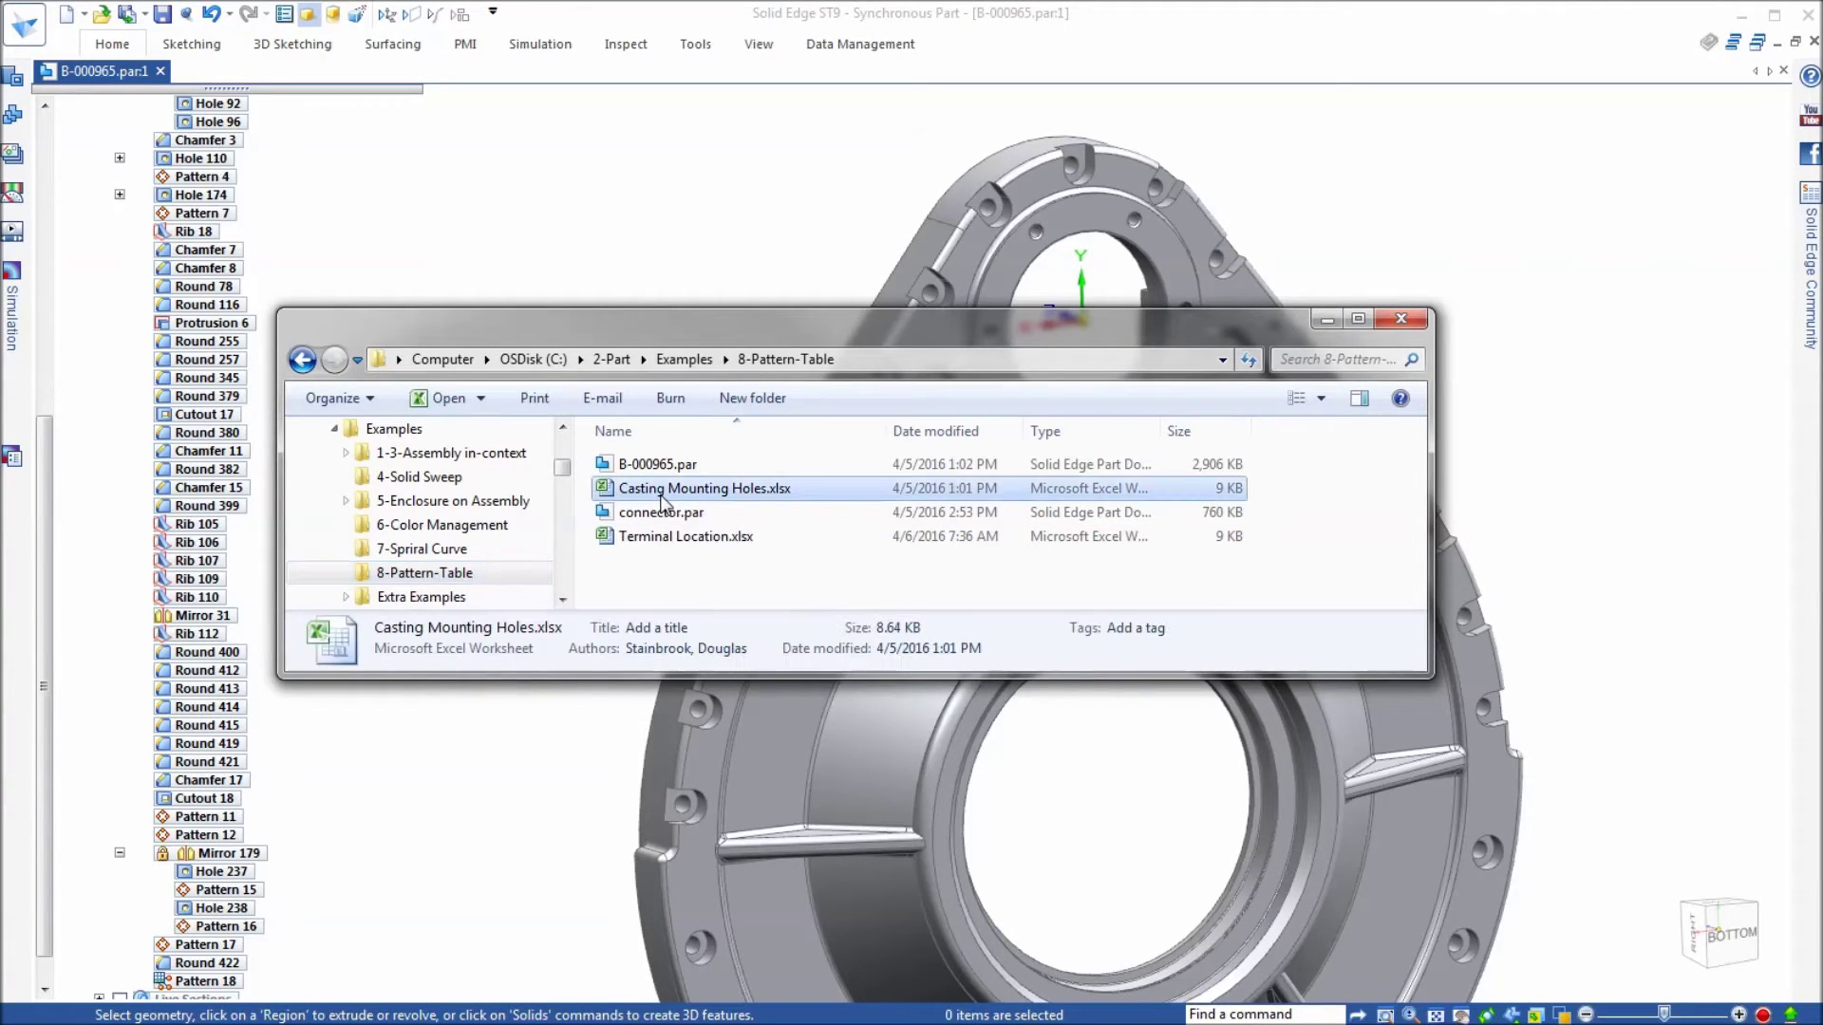
pyautogui.rightClick(663, 503)
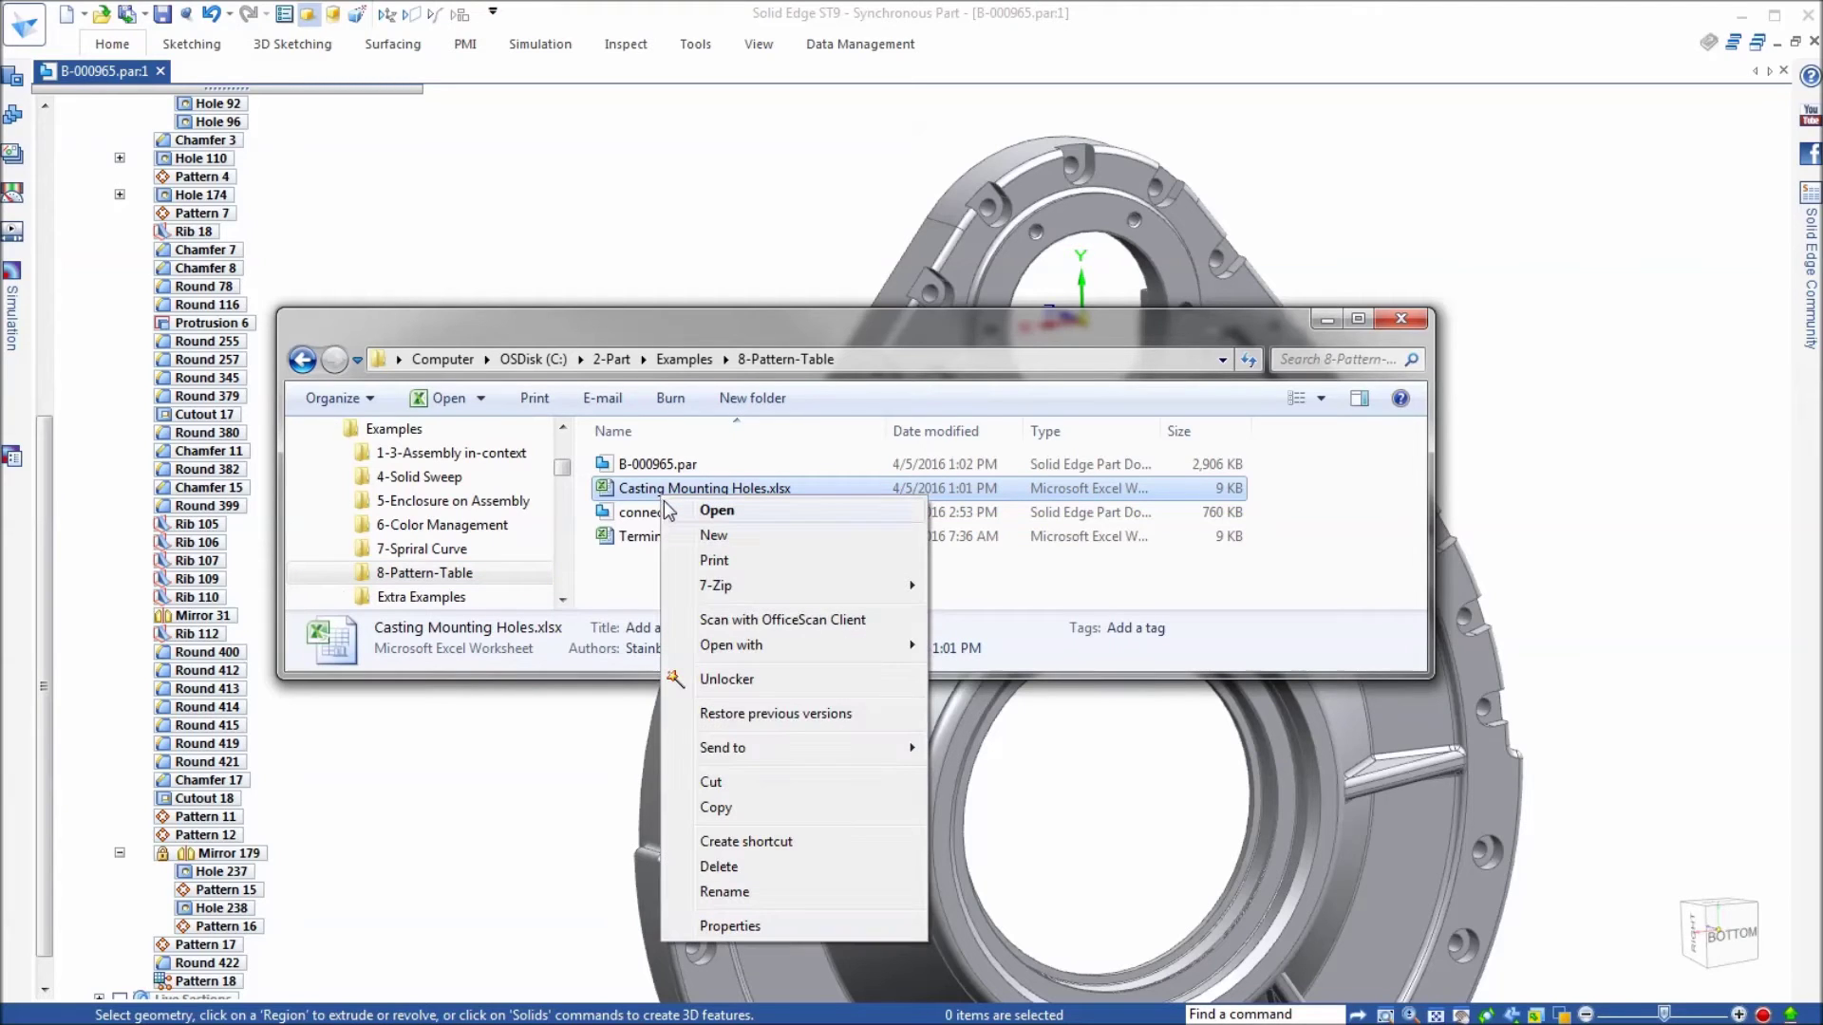
pyautogui.click(726, 867)
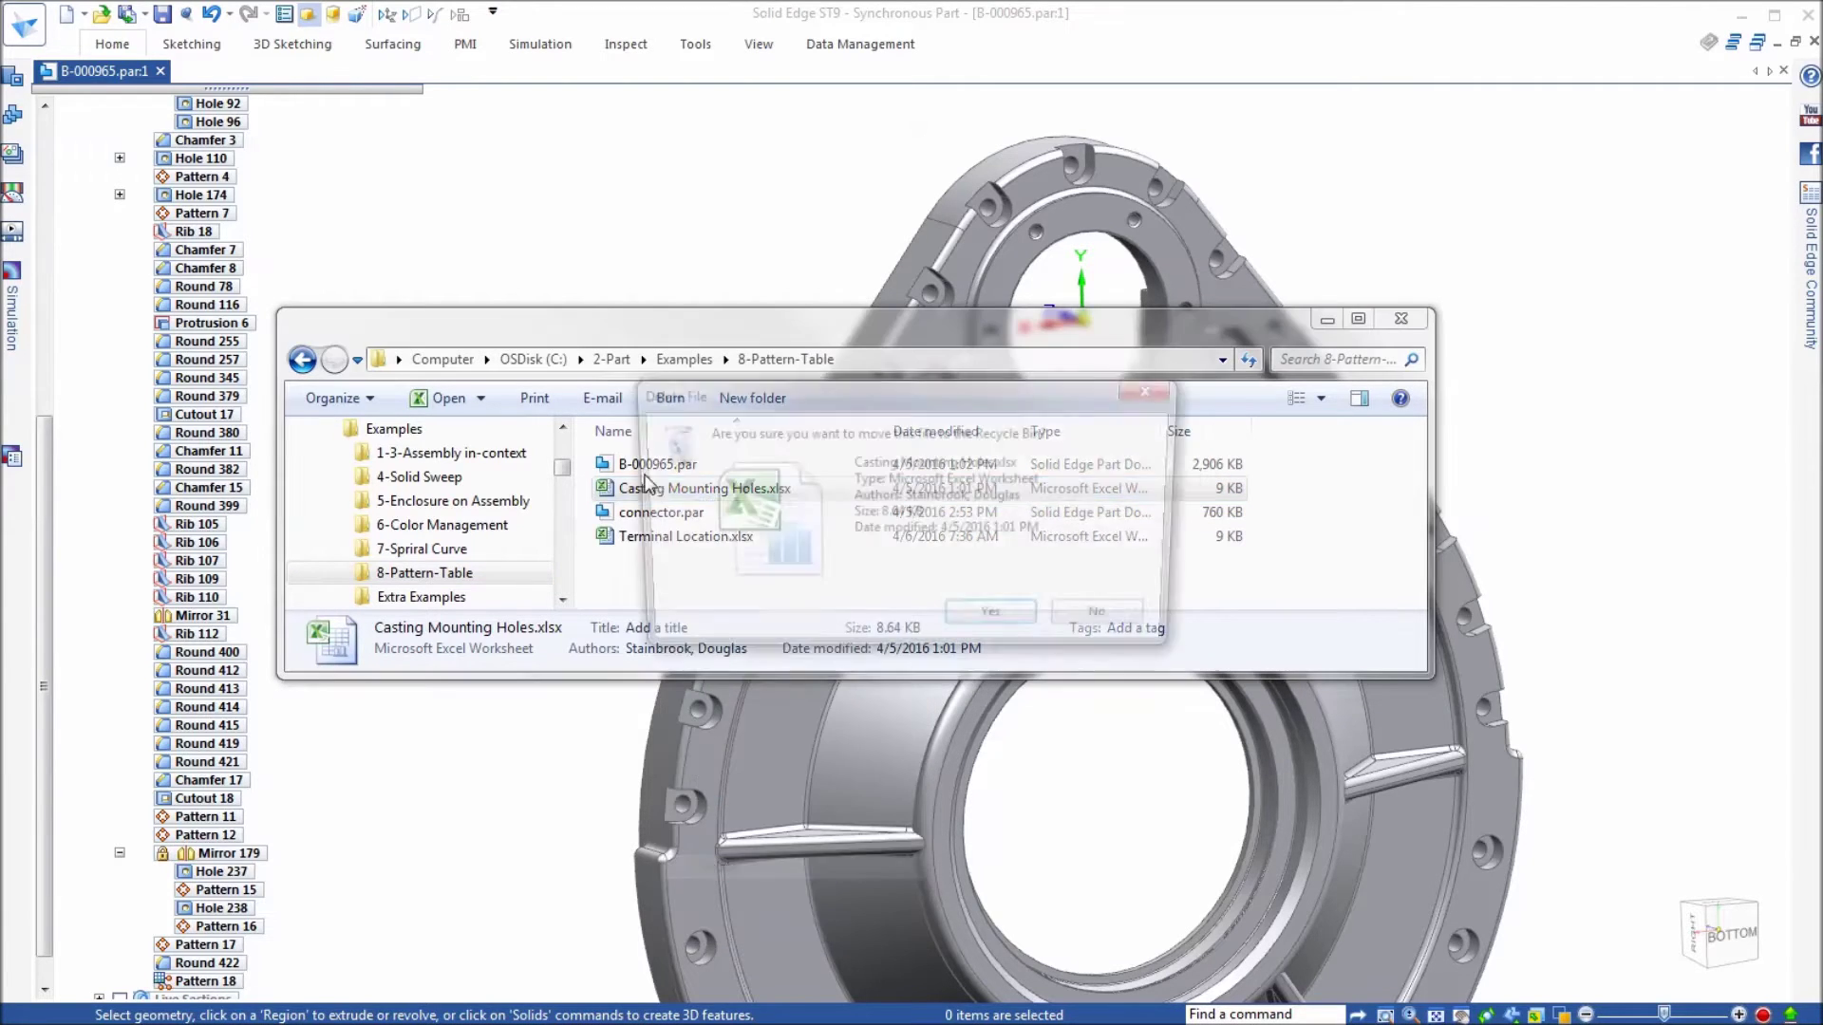
pyautogui.click(1008, 621)
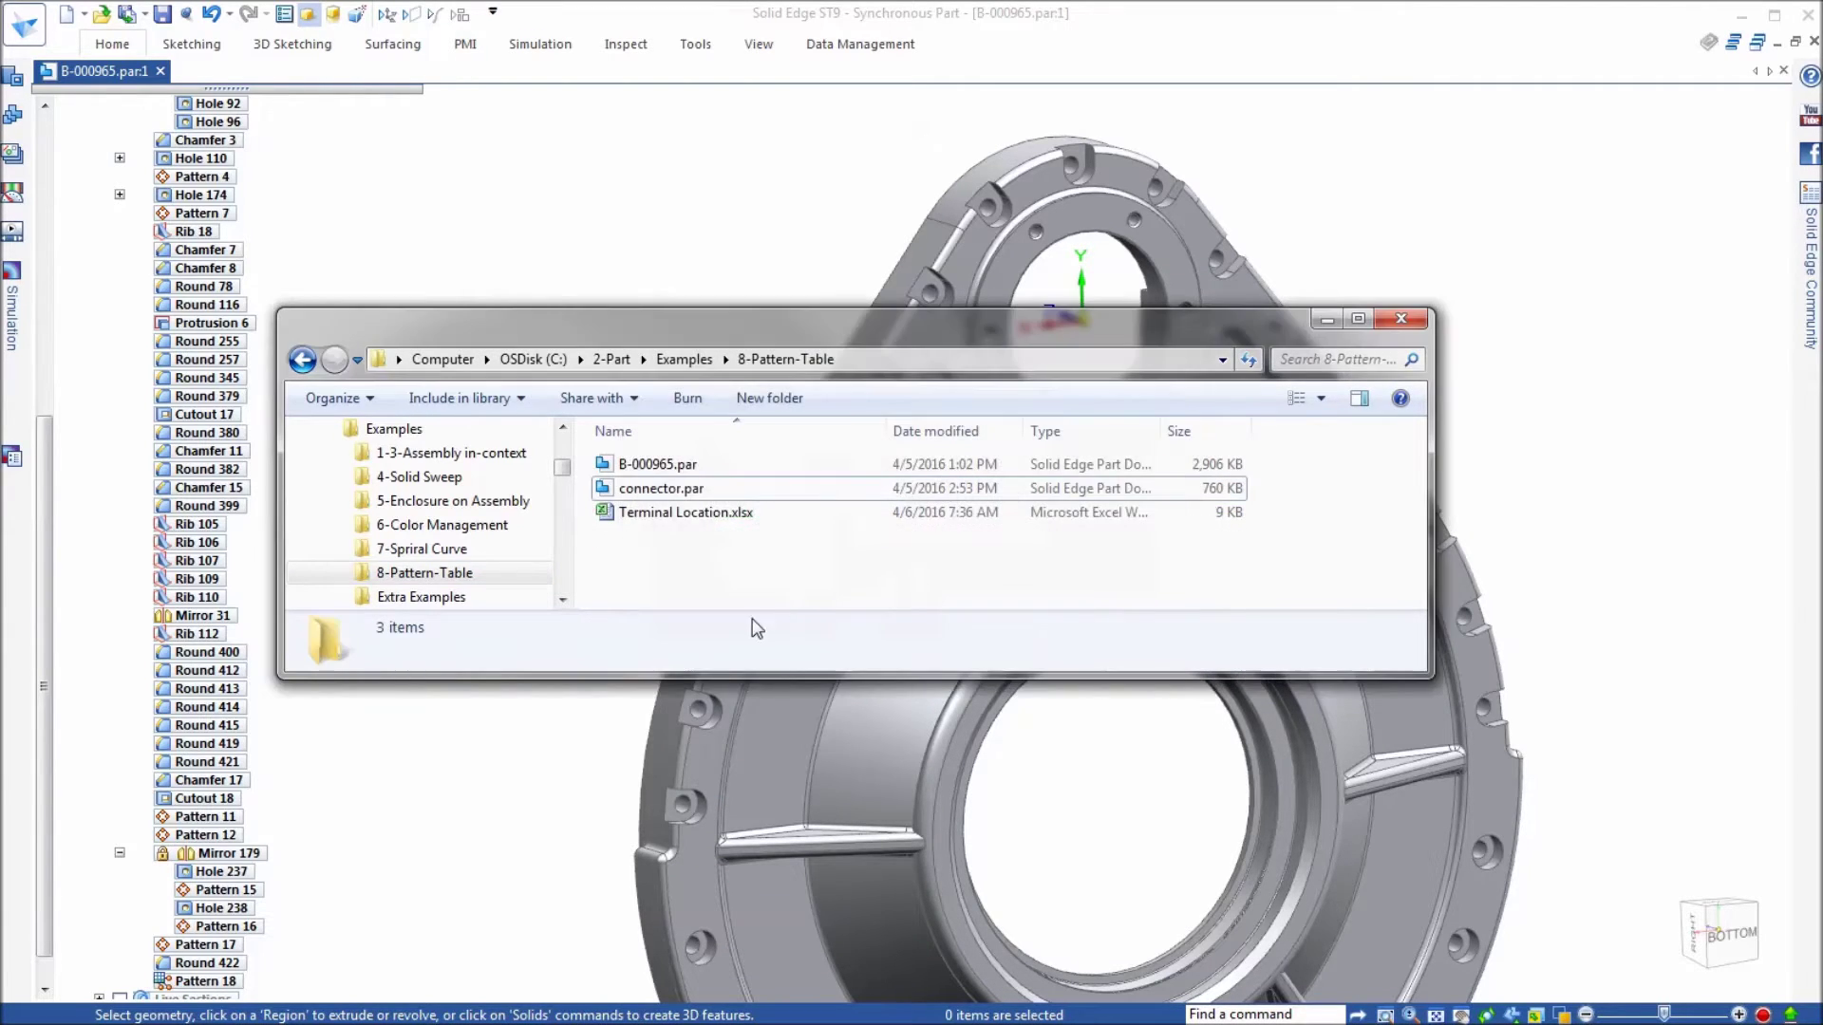
pyautogui.click(599, 248)
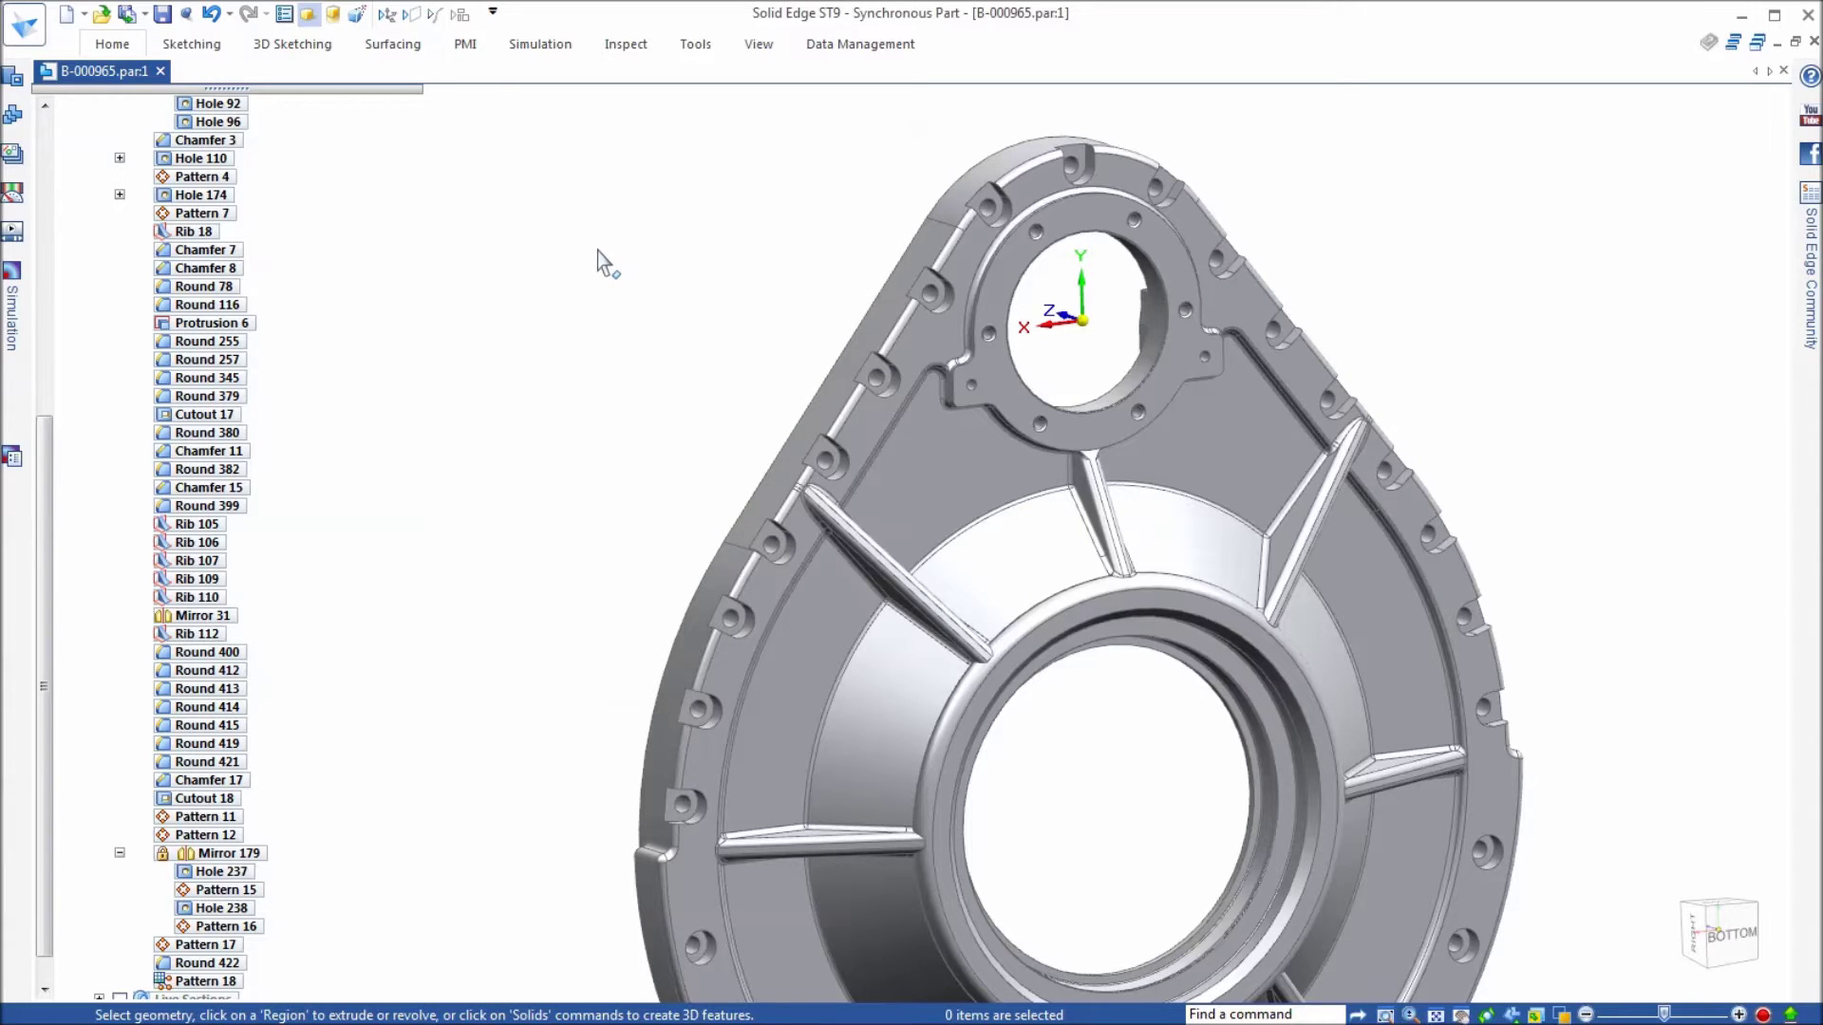
# Step: Measure the angle between the straight lower side of a patterned mounting-hole cutout and the casting's adjacent sloped outer edge
pyautogui.scroll(5, 599, 252)
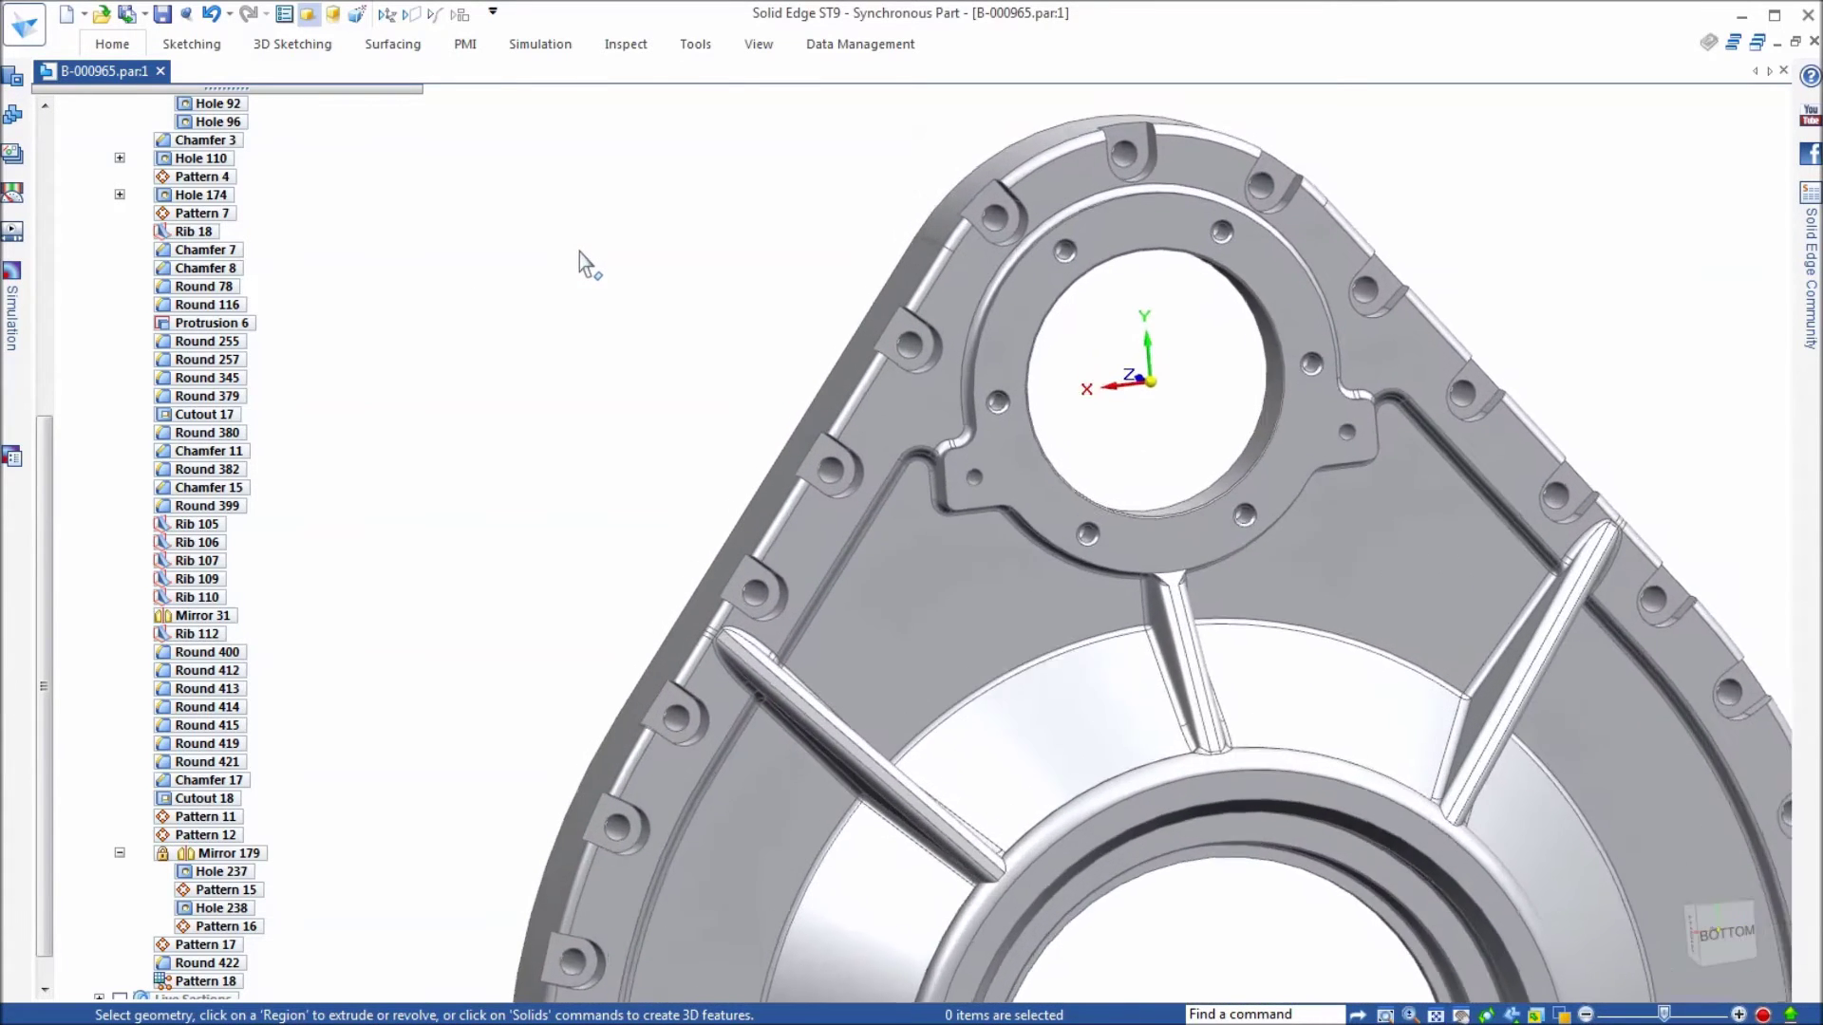
pyautogui.scroll(5, 579, 258)
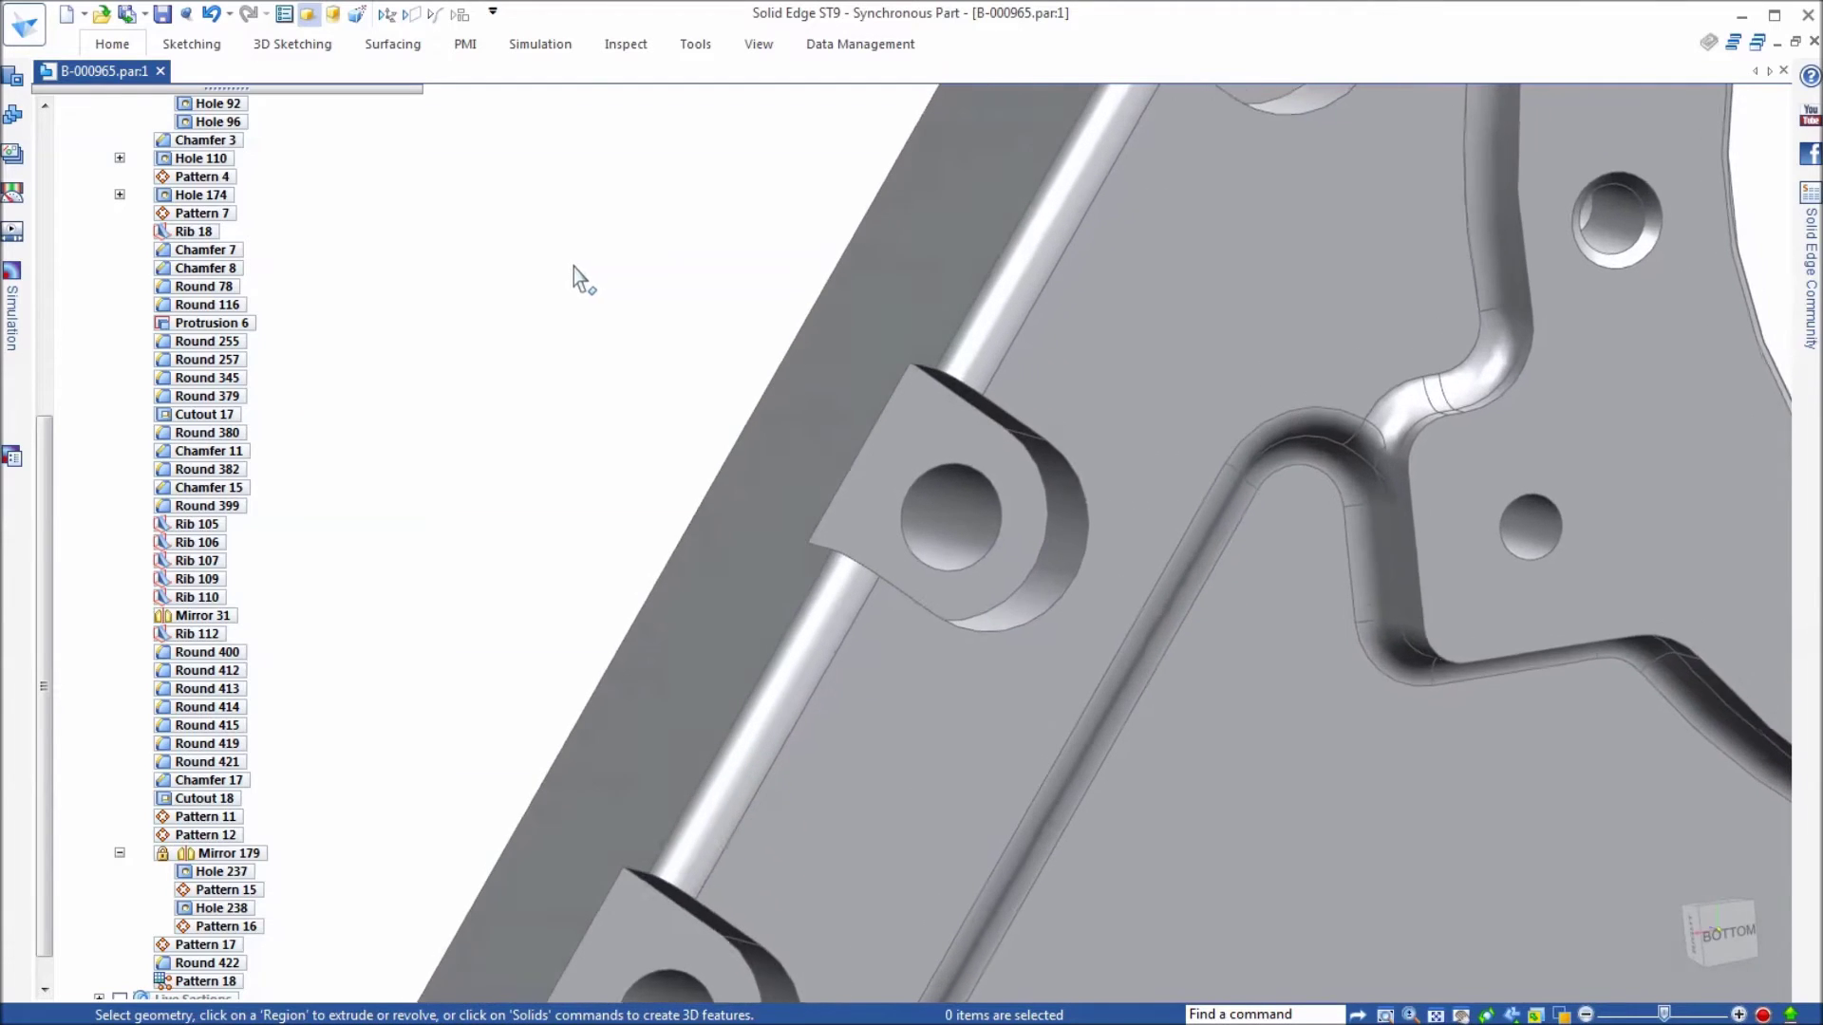
pyautogui.scroll(4, 562, 266)
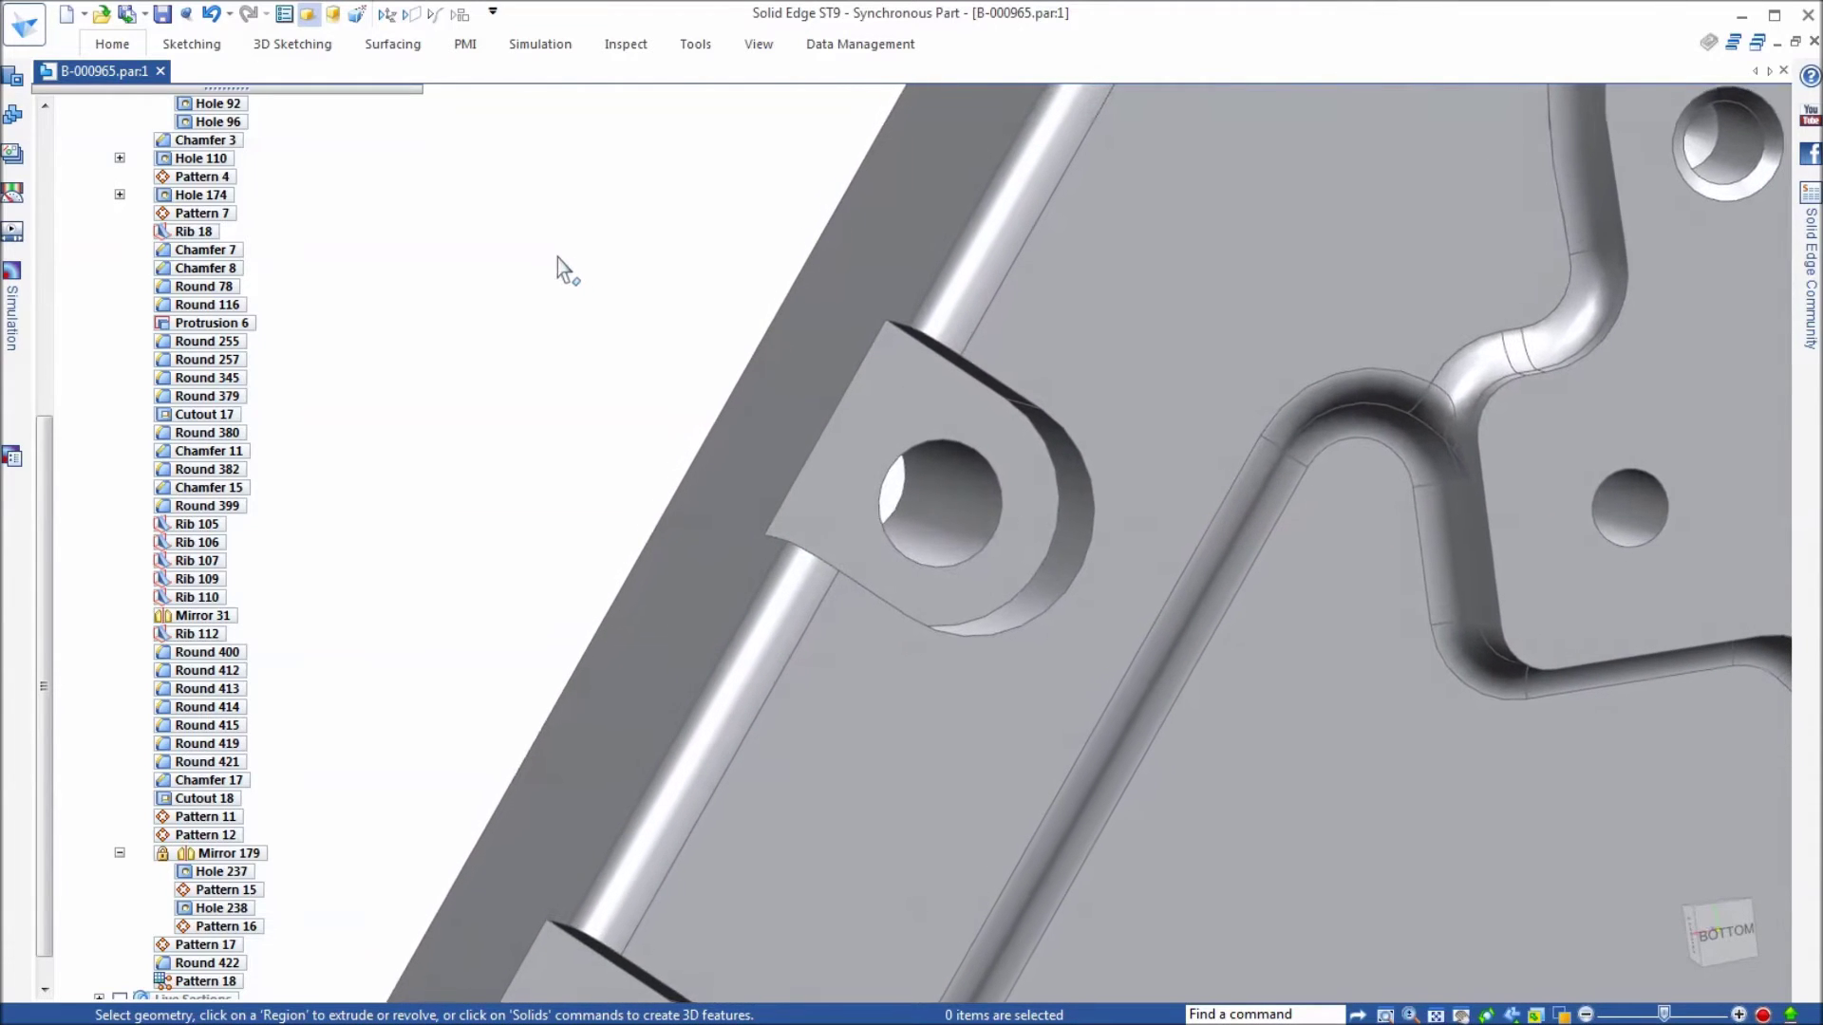
pyautogui.click(626, 43)
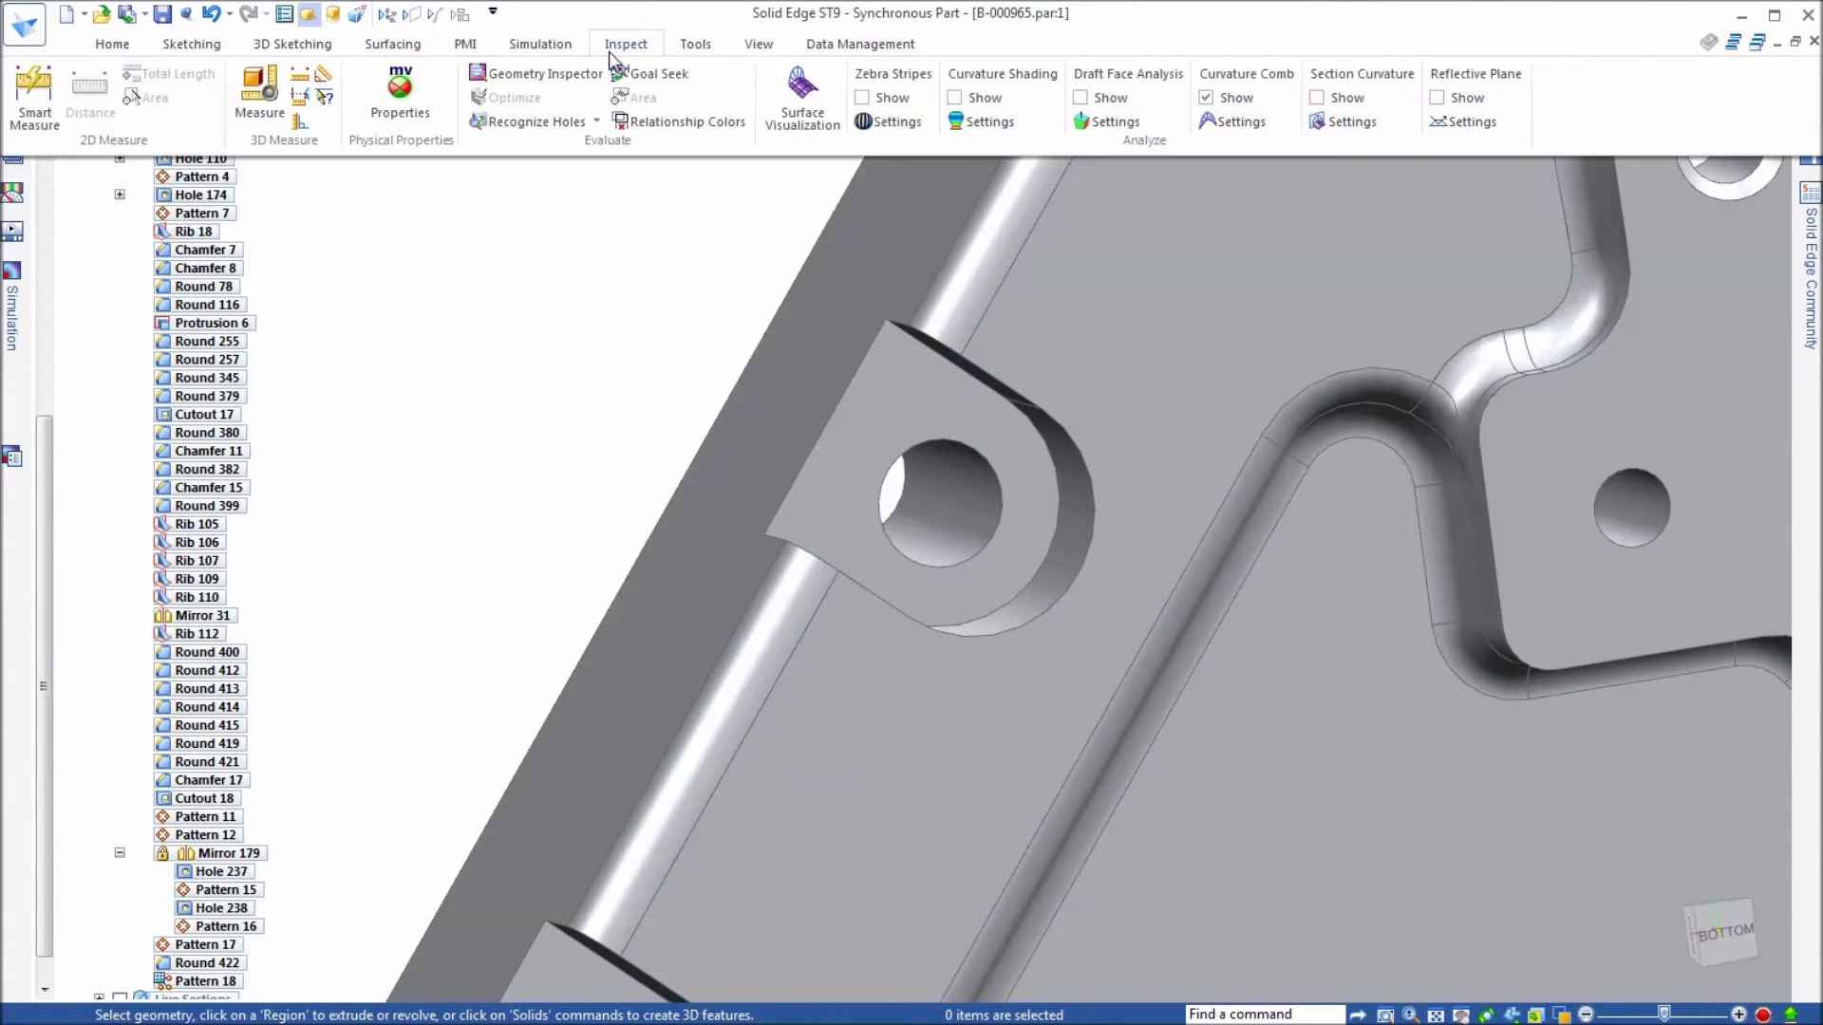
pyautogui.click(34, 95)
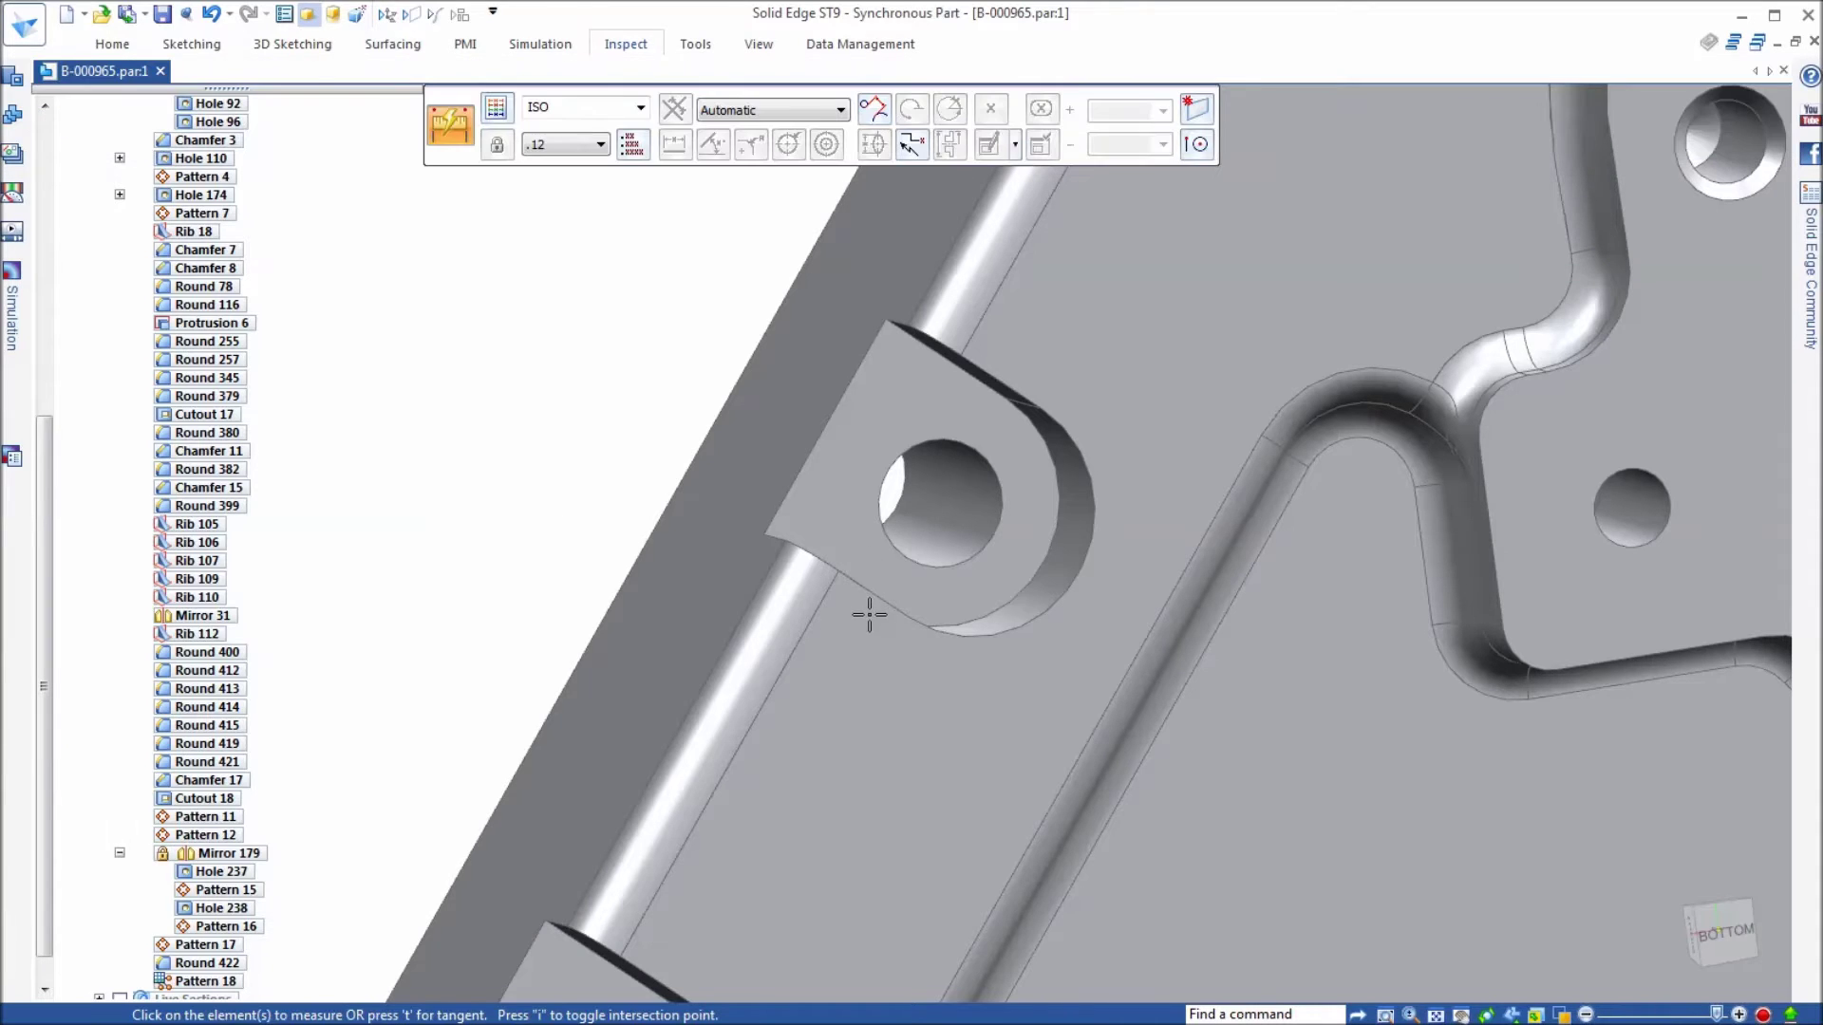
pyautogui.click(902, 615)
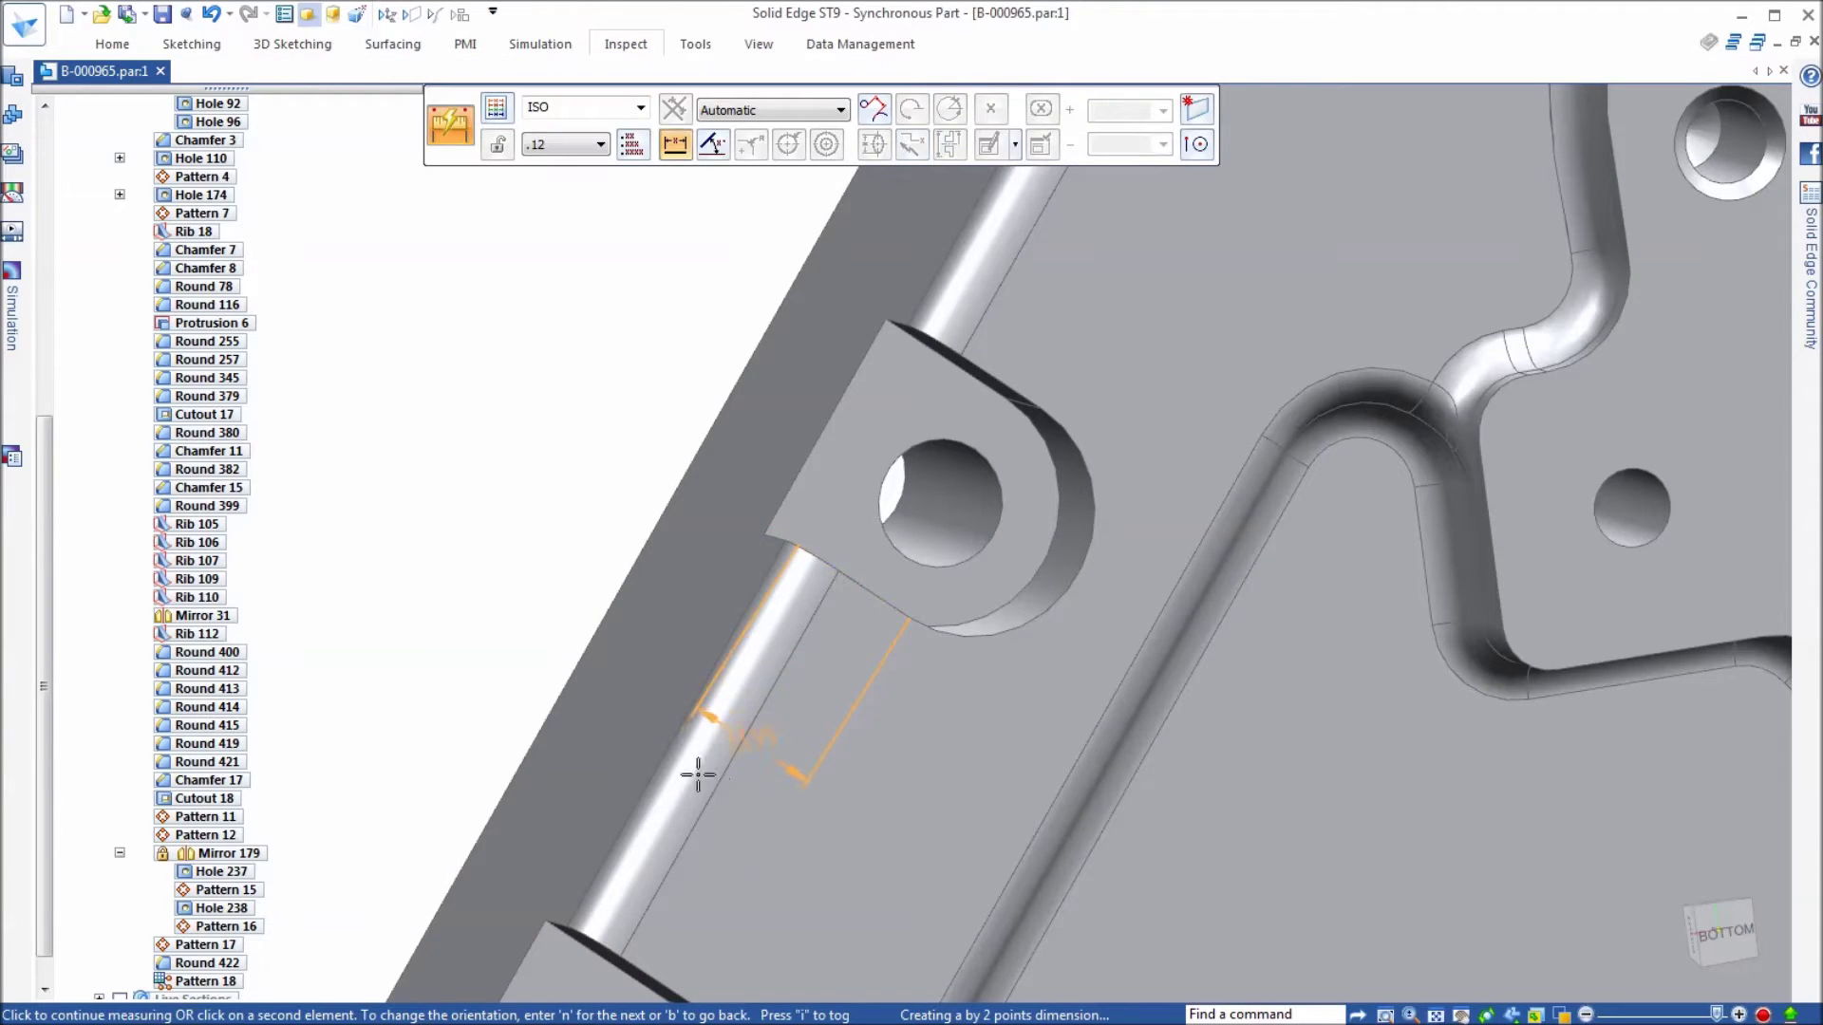
pyautogui.click(642, 793)
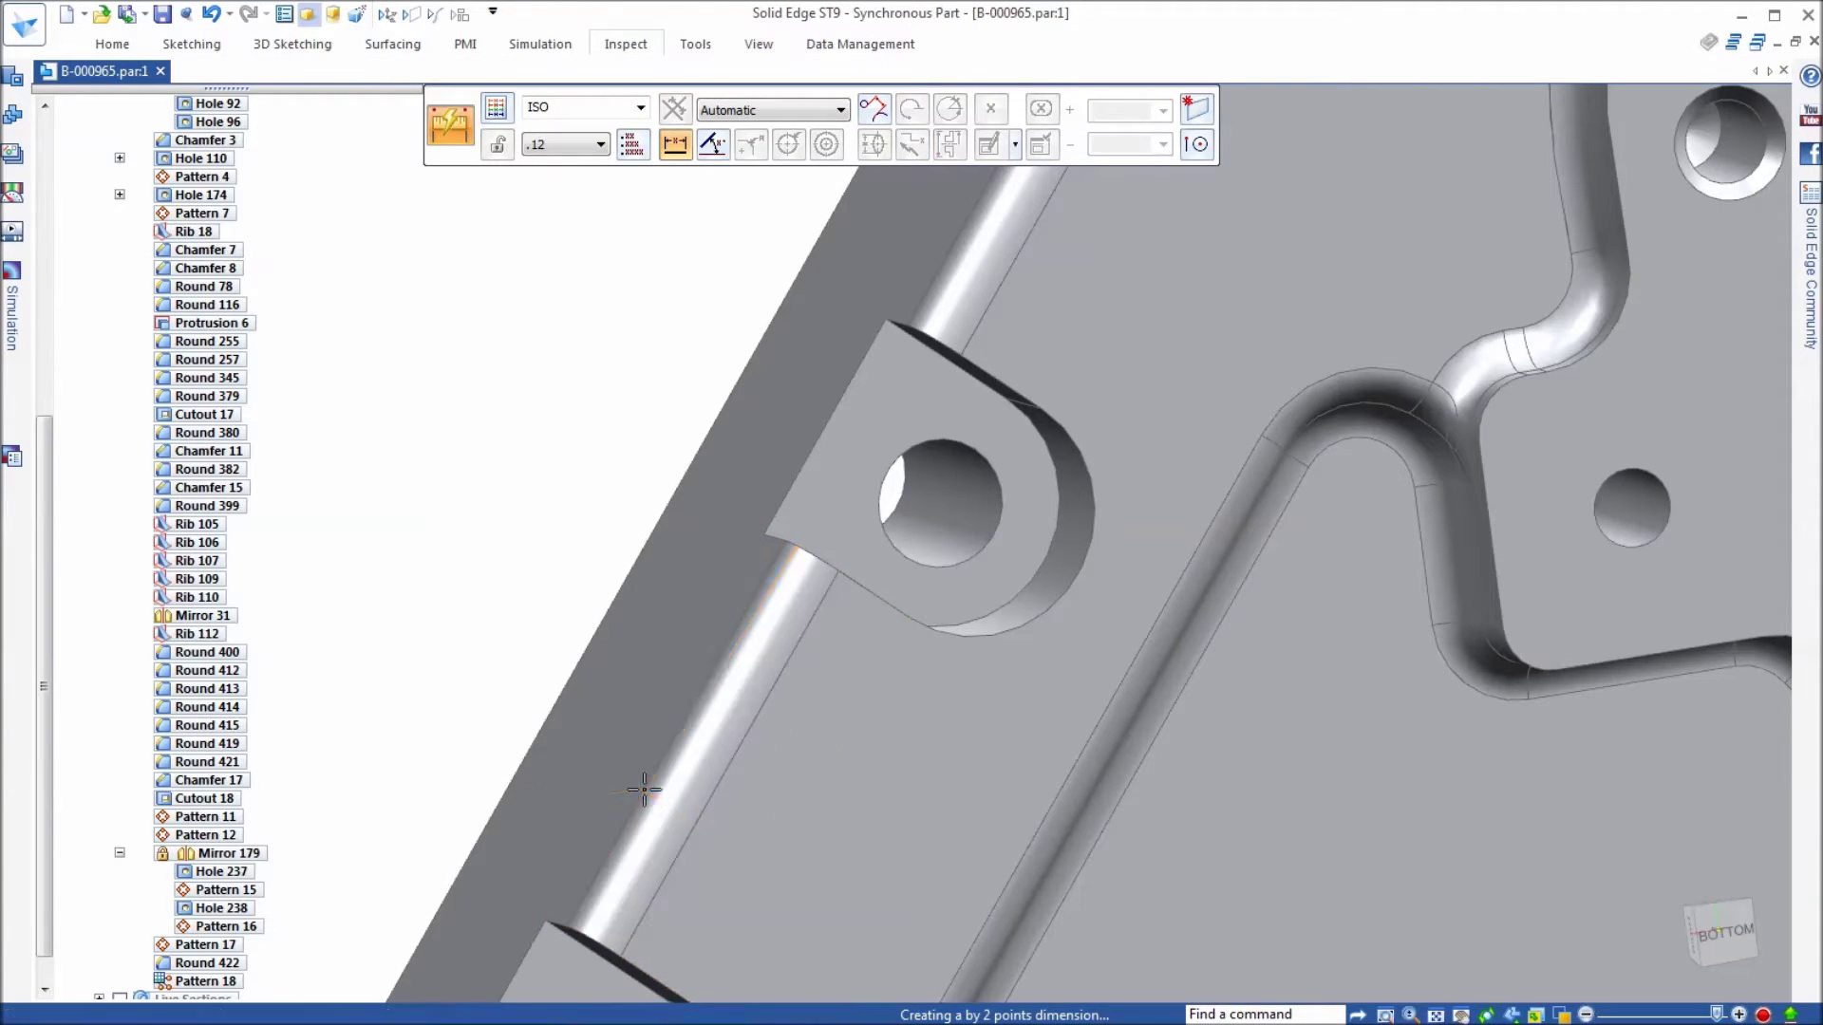
pyautogui.press('a')
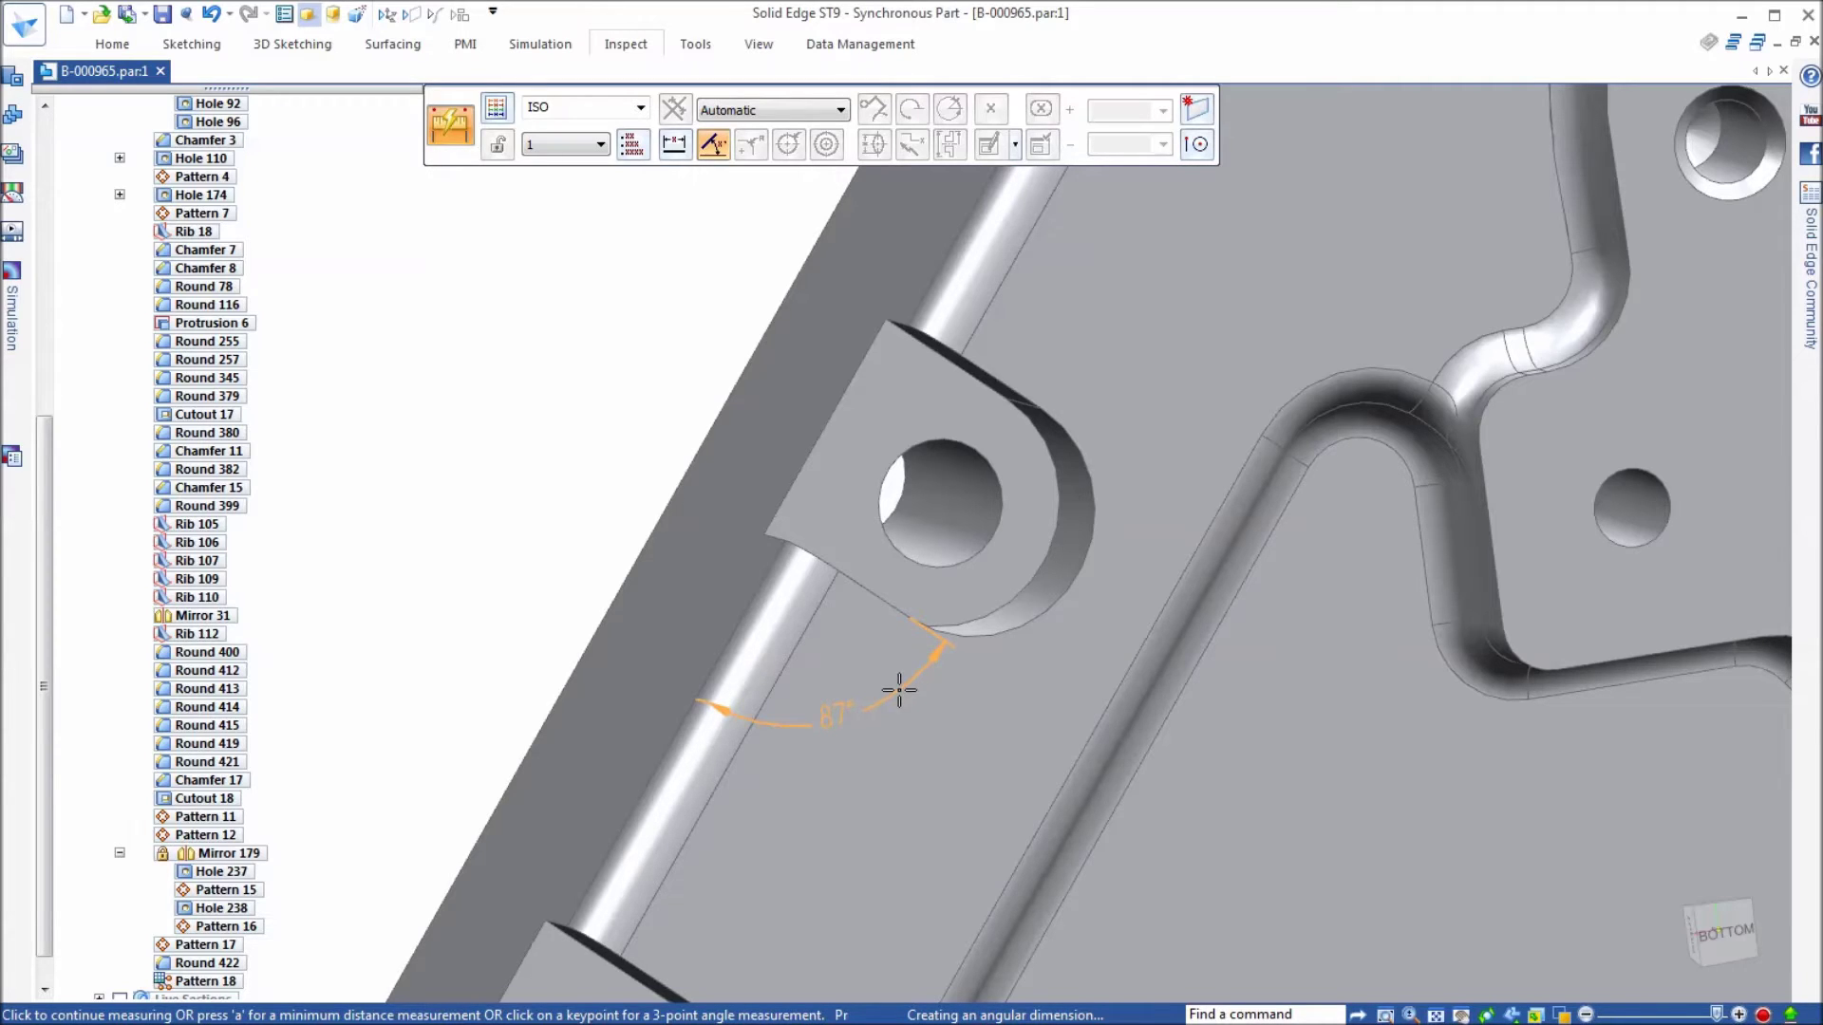
pyautogui.press('Escape')
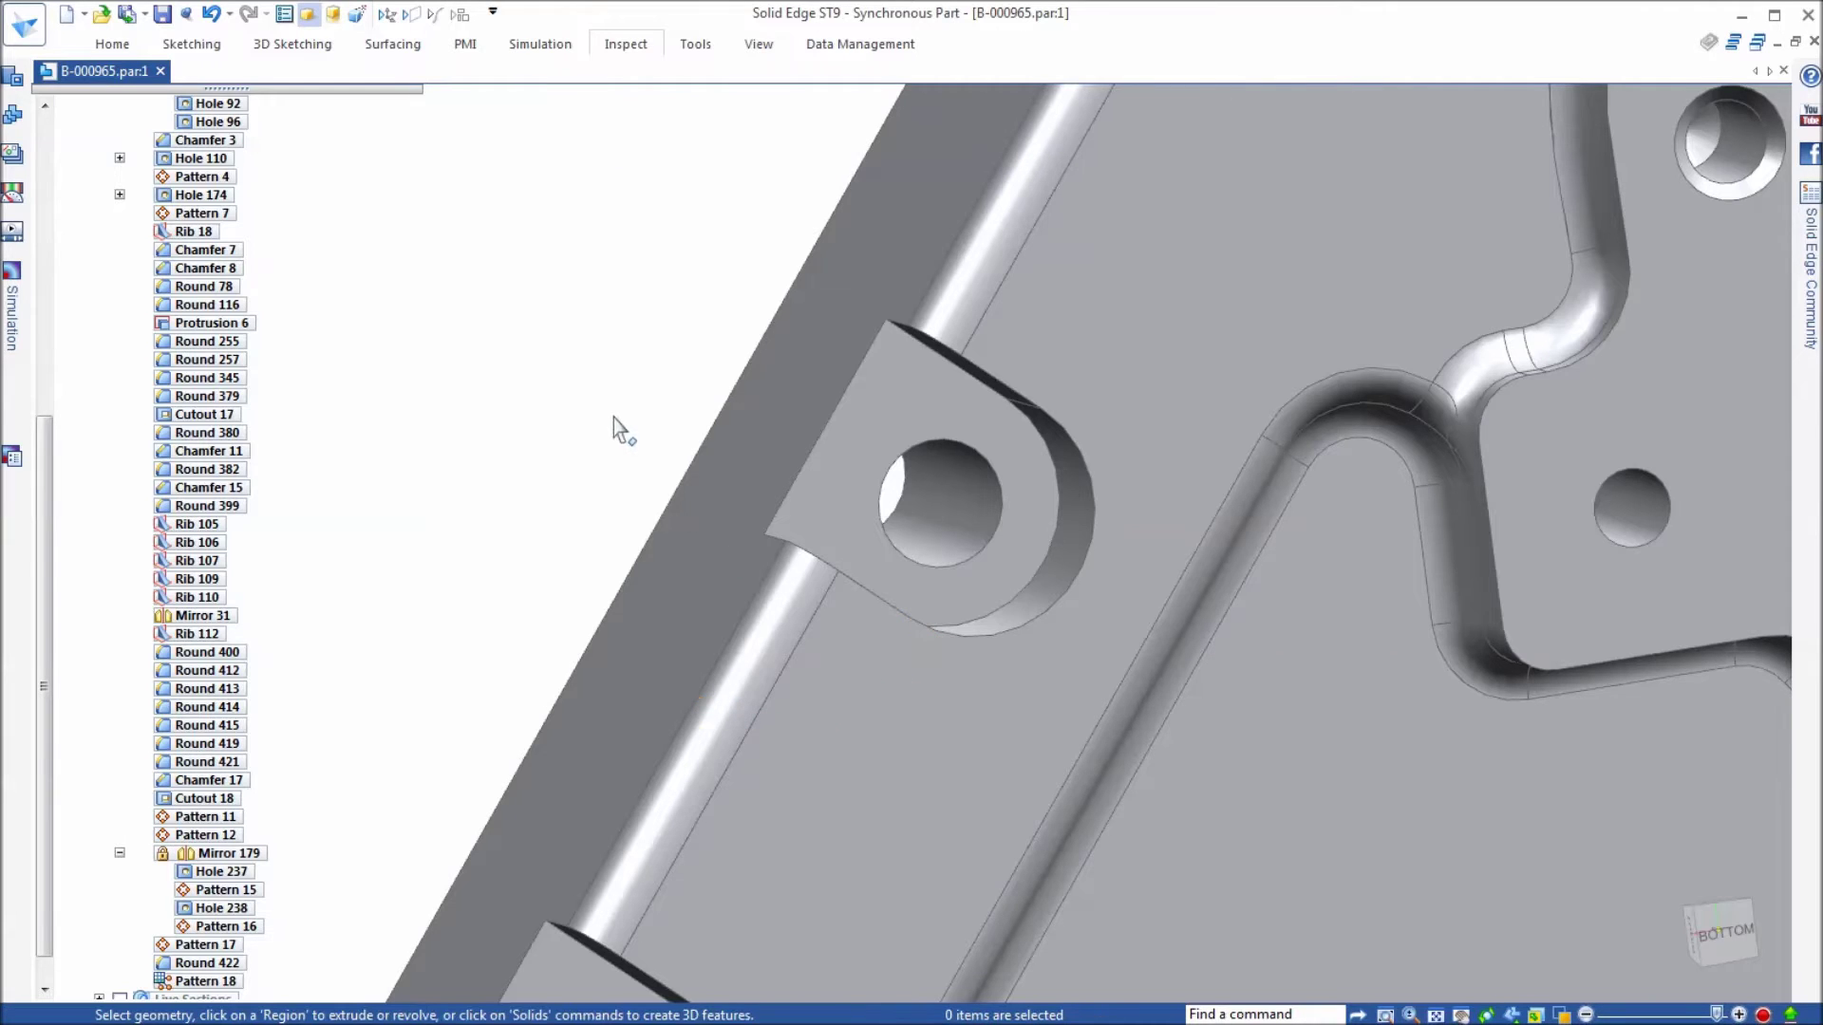
# Step: Edit the mounting-hole table pattern and open its embedded instance table as an Excel worksheet
pyautogui.scroll(-3, 613, 418)
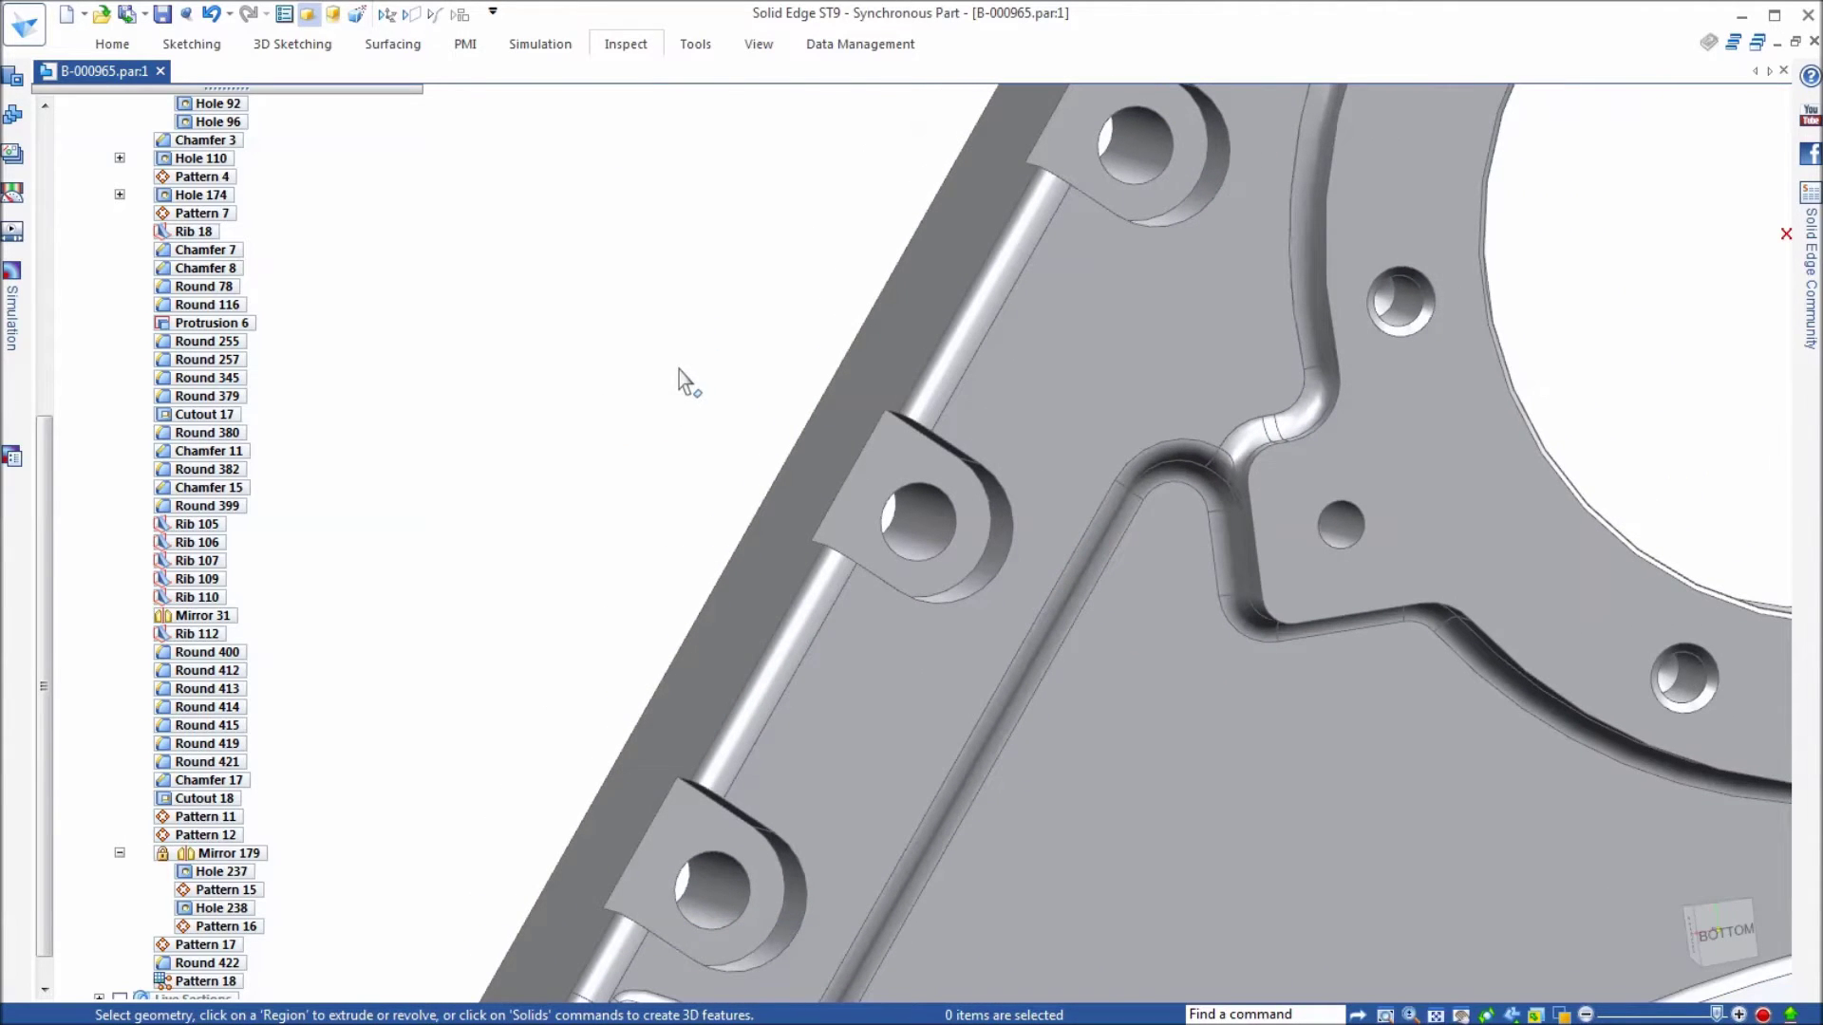
pyautogui.scroll(-2, 664, 342)
pyautogui.scroll(-2, 663, 340)
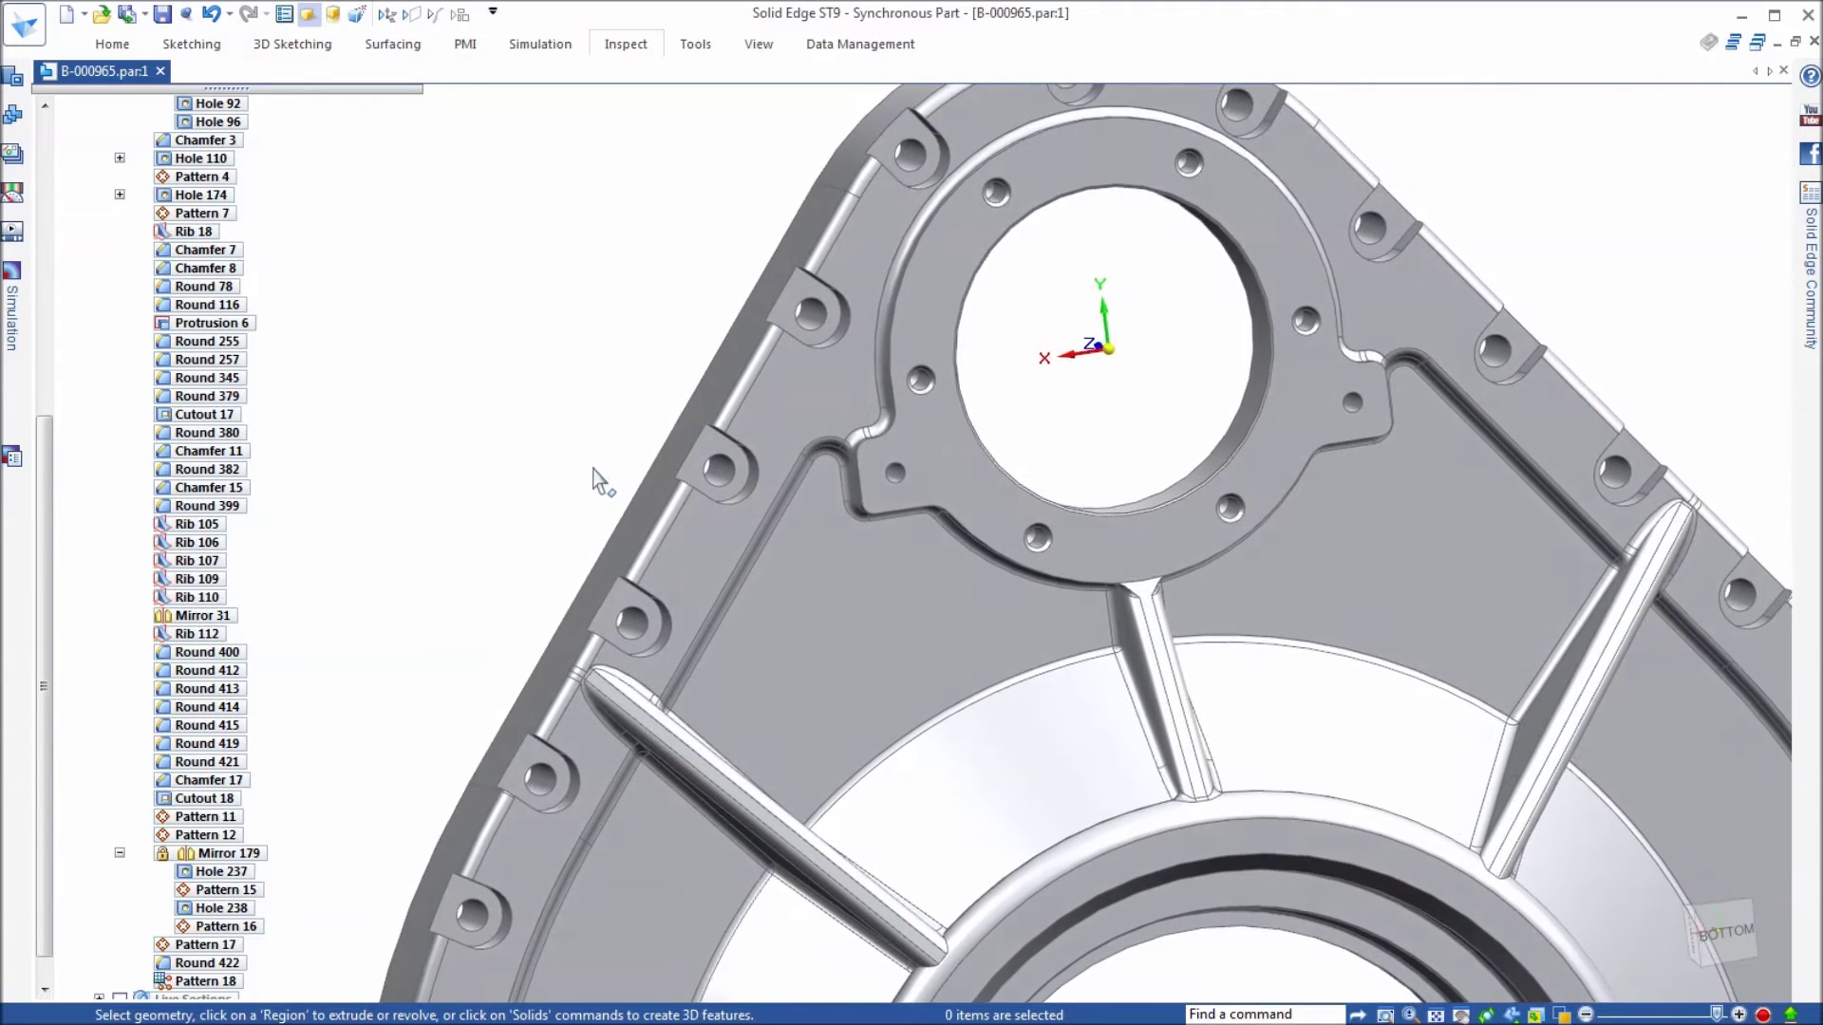
pyautogui.scroll(1, 586, 441)
pyautogui.scroll(5, 581, 427)
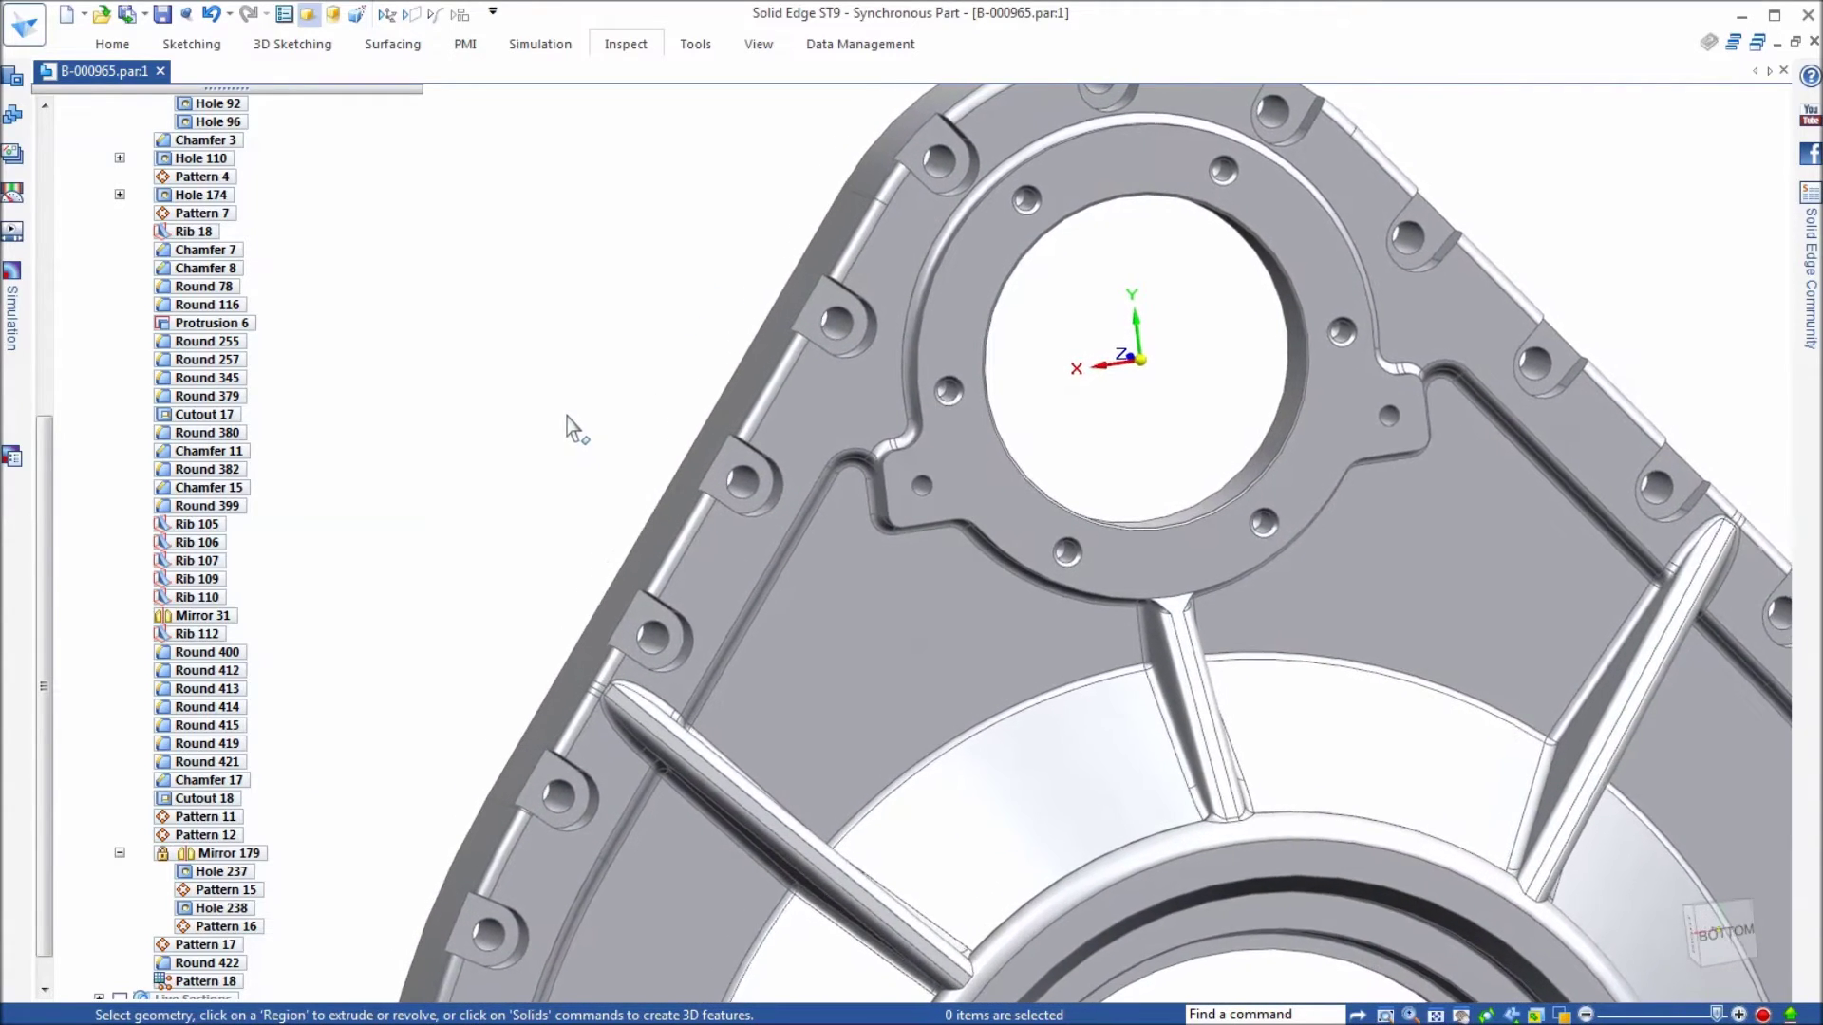
pyautogui.scroll(5, 573, 404)
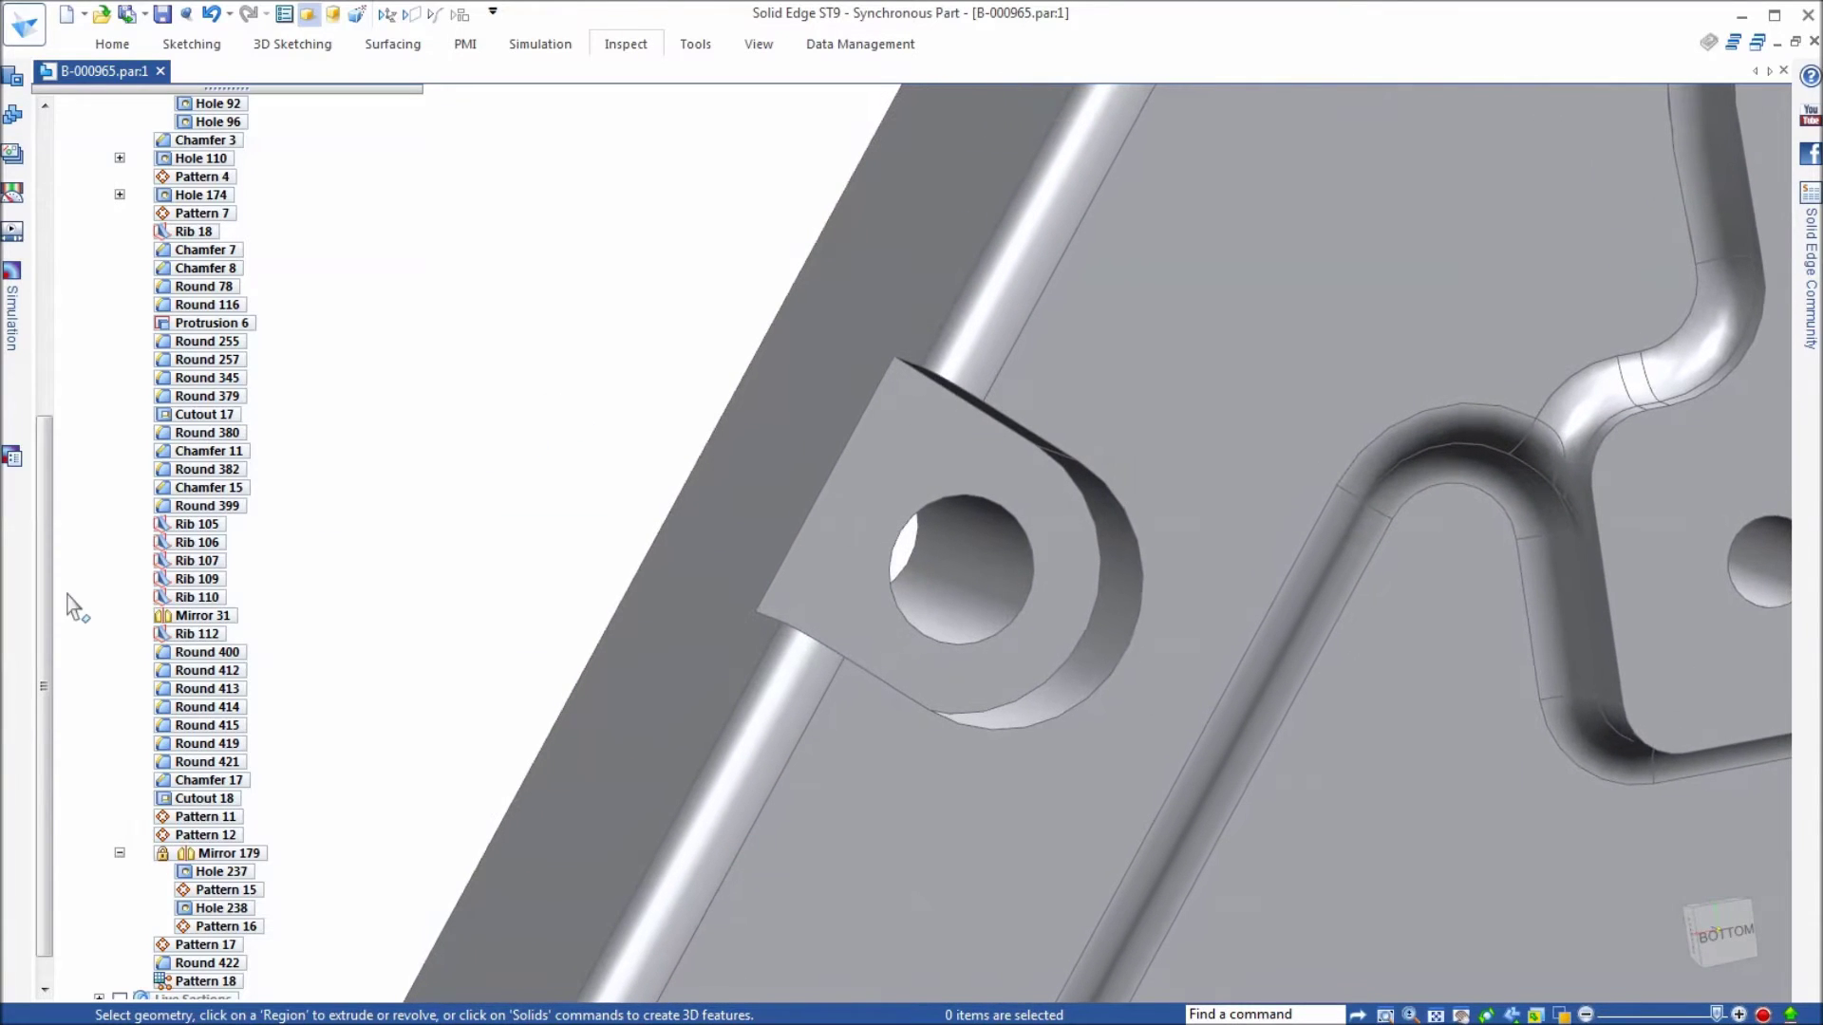
pyautogui.scroll(-1, 43, 703)
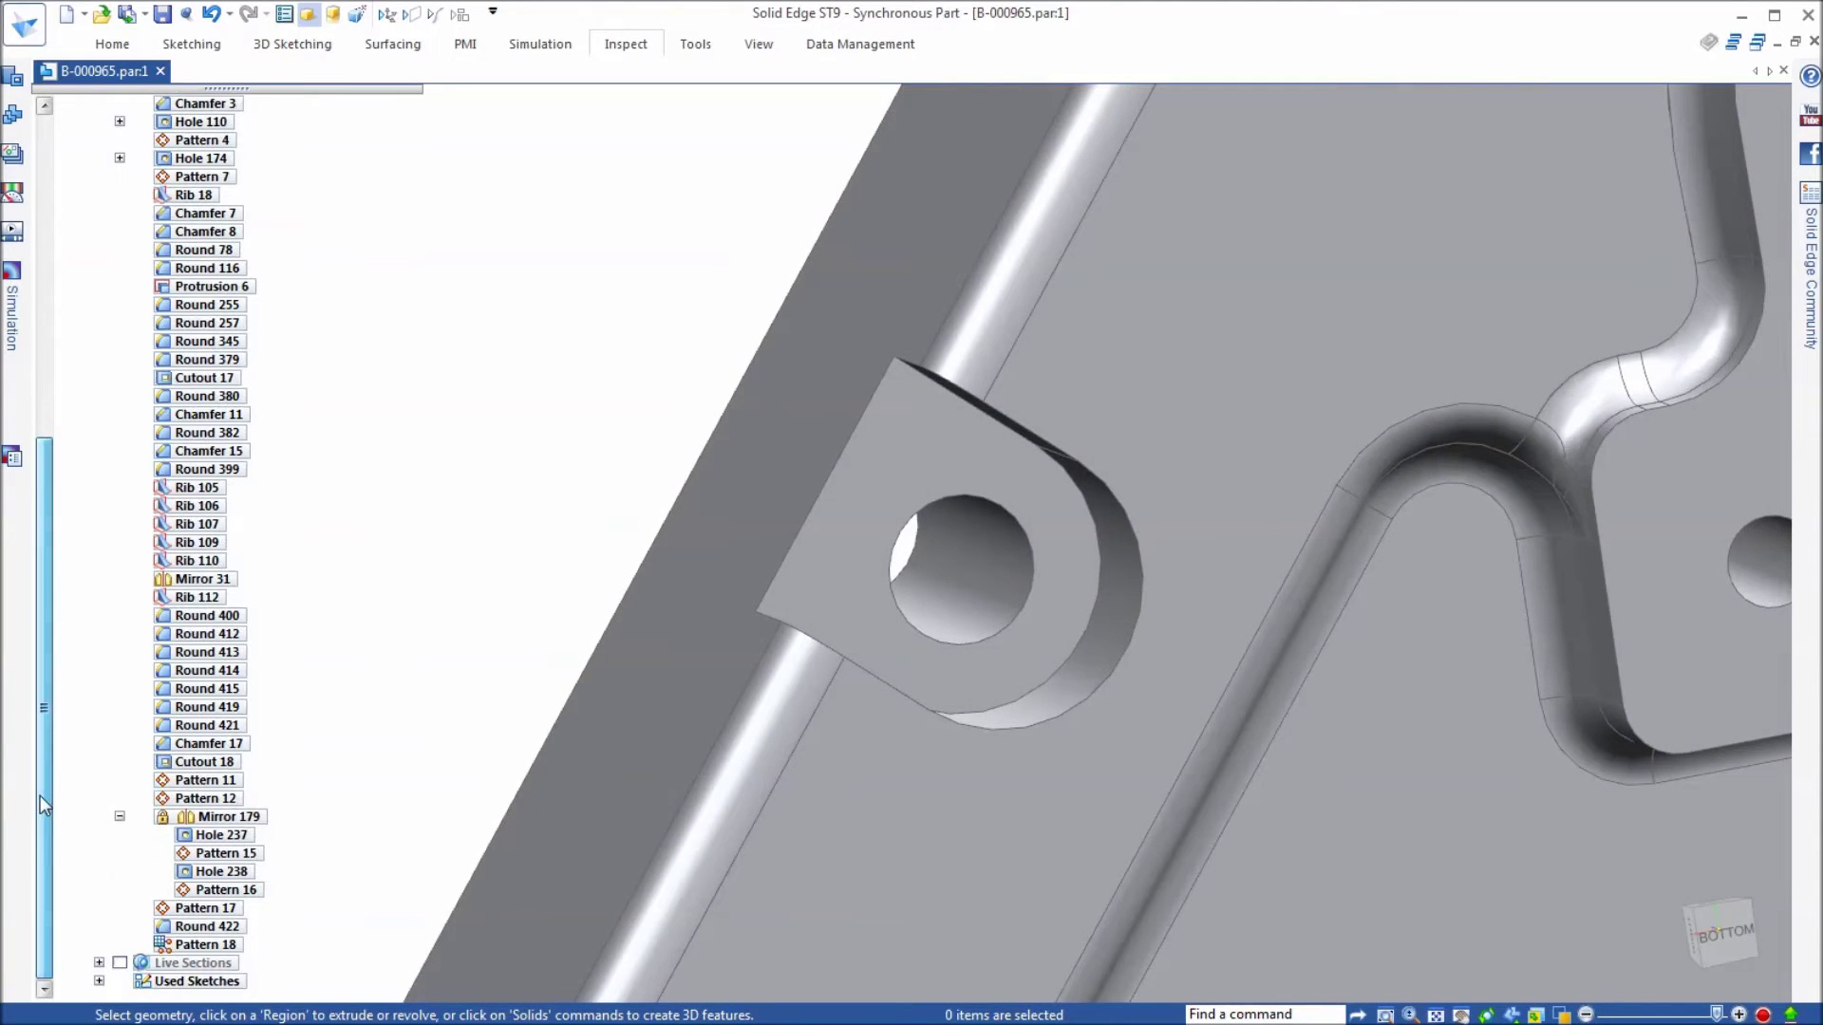
pyautogui.click(170, 947)
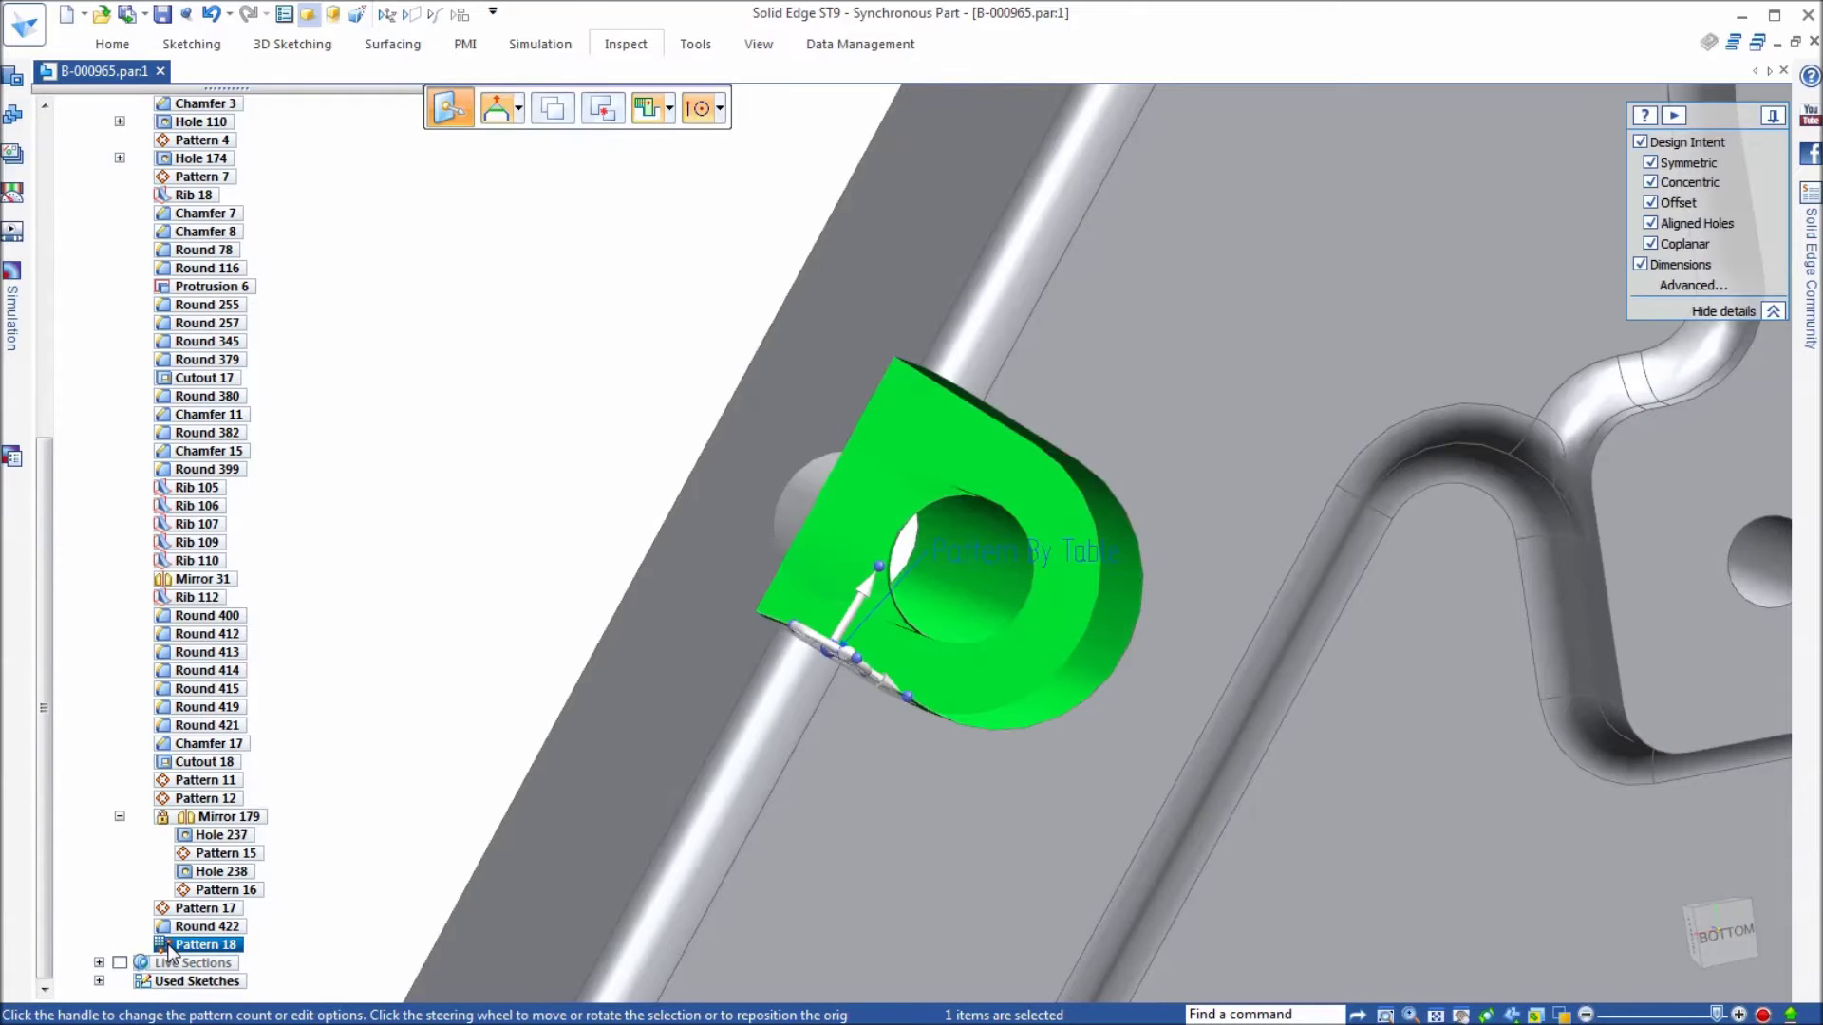
pyautogui.click(987, 550)
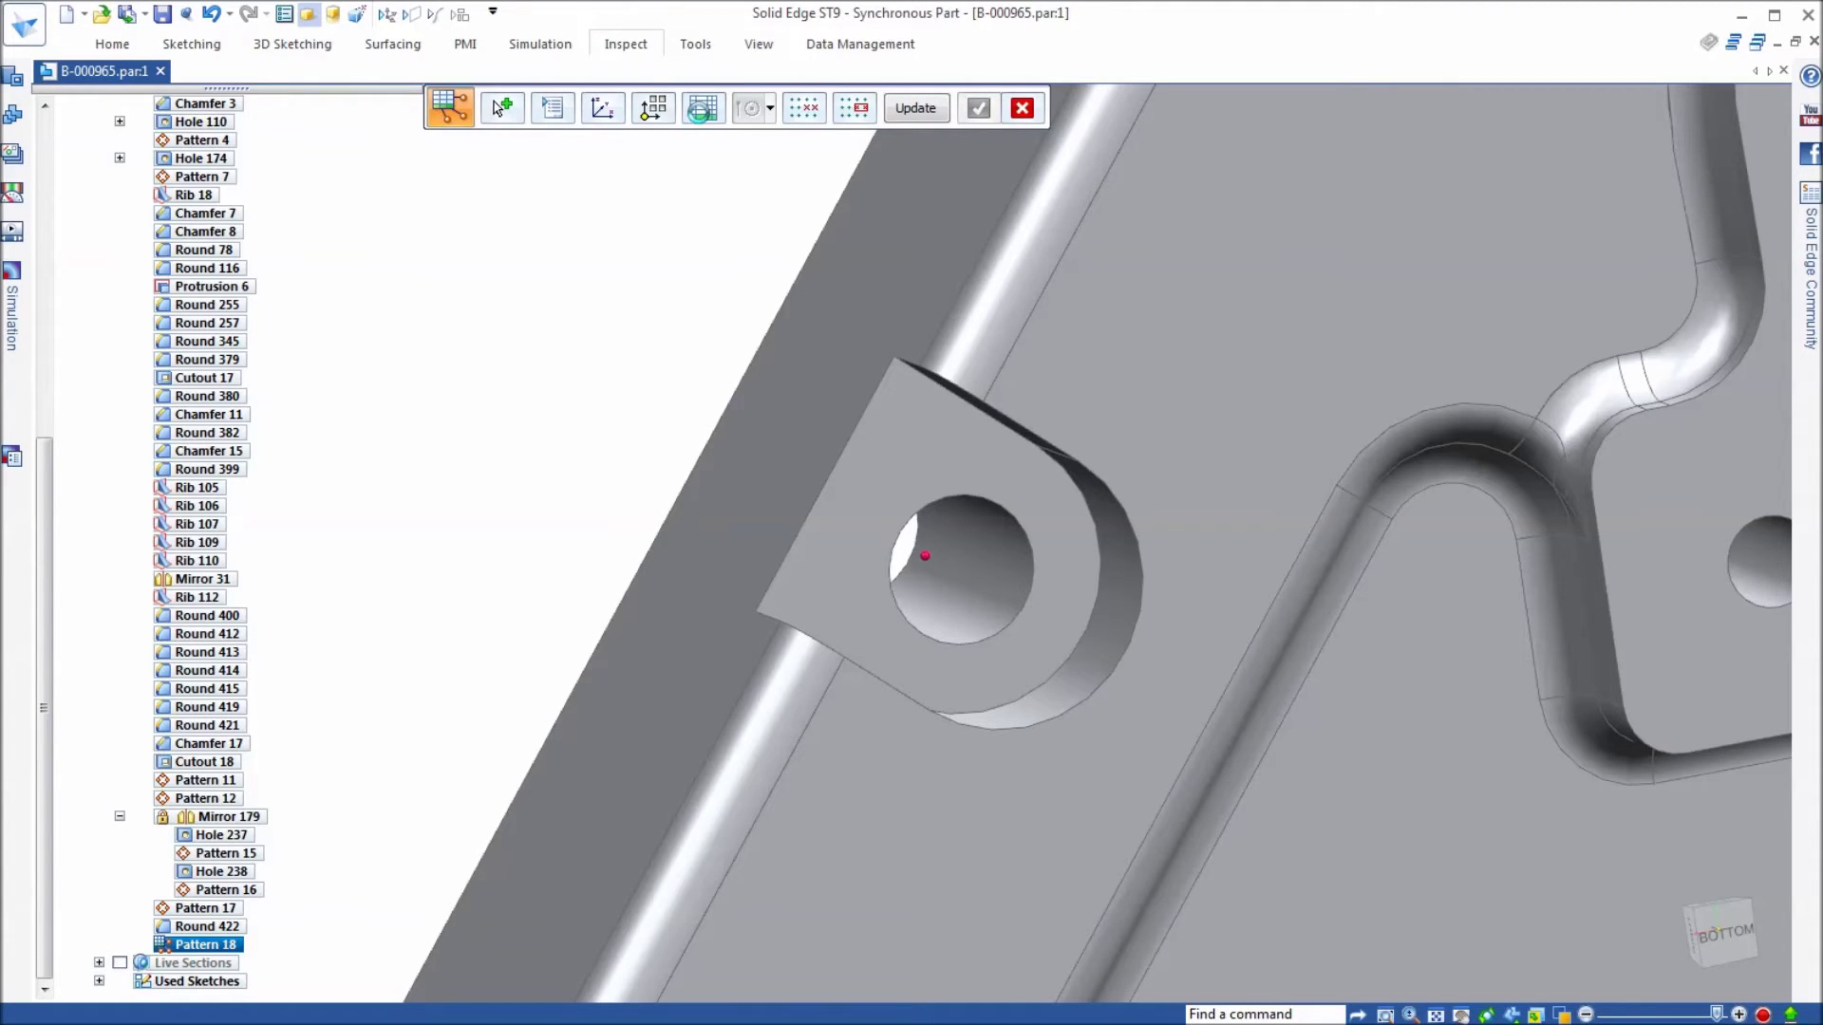
pyautogui.click(702, 107)
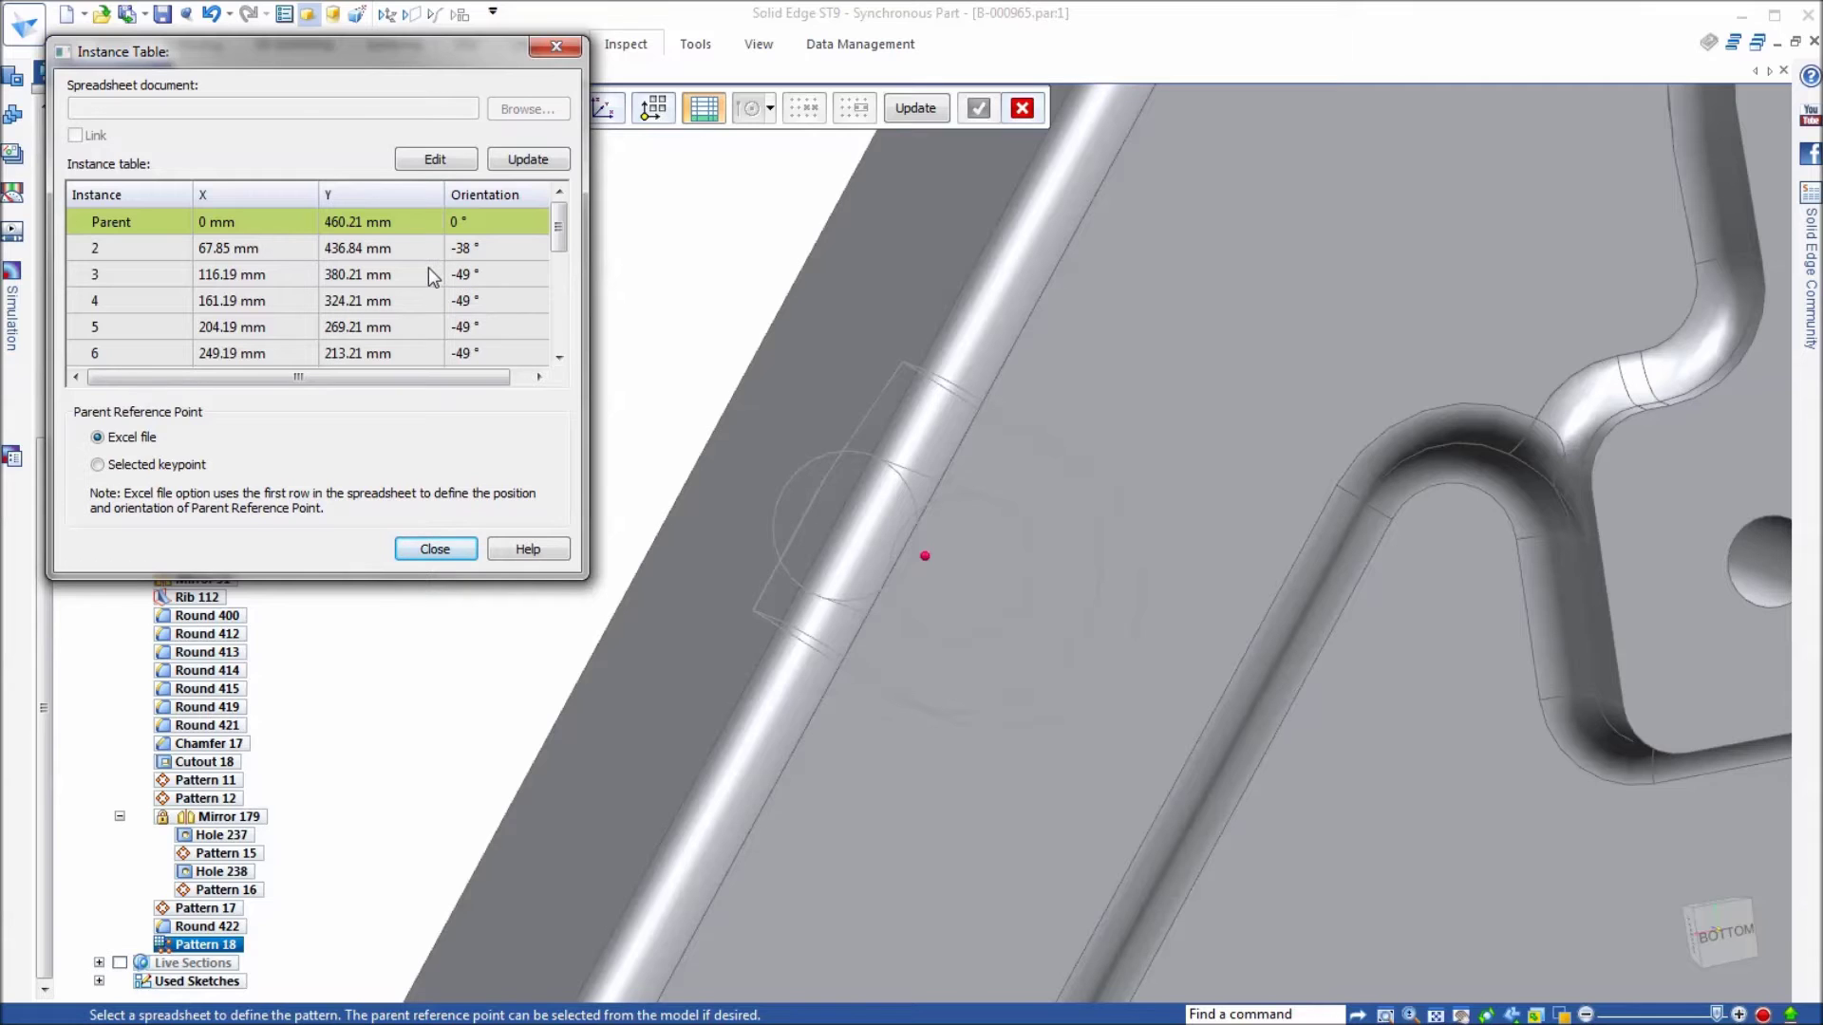
pyautogui.click(428, 160)
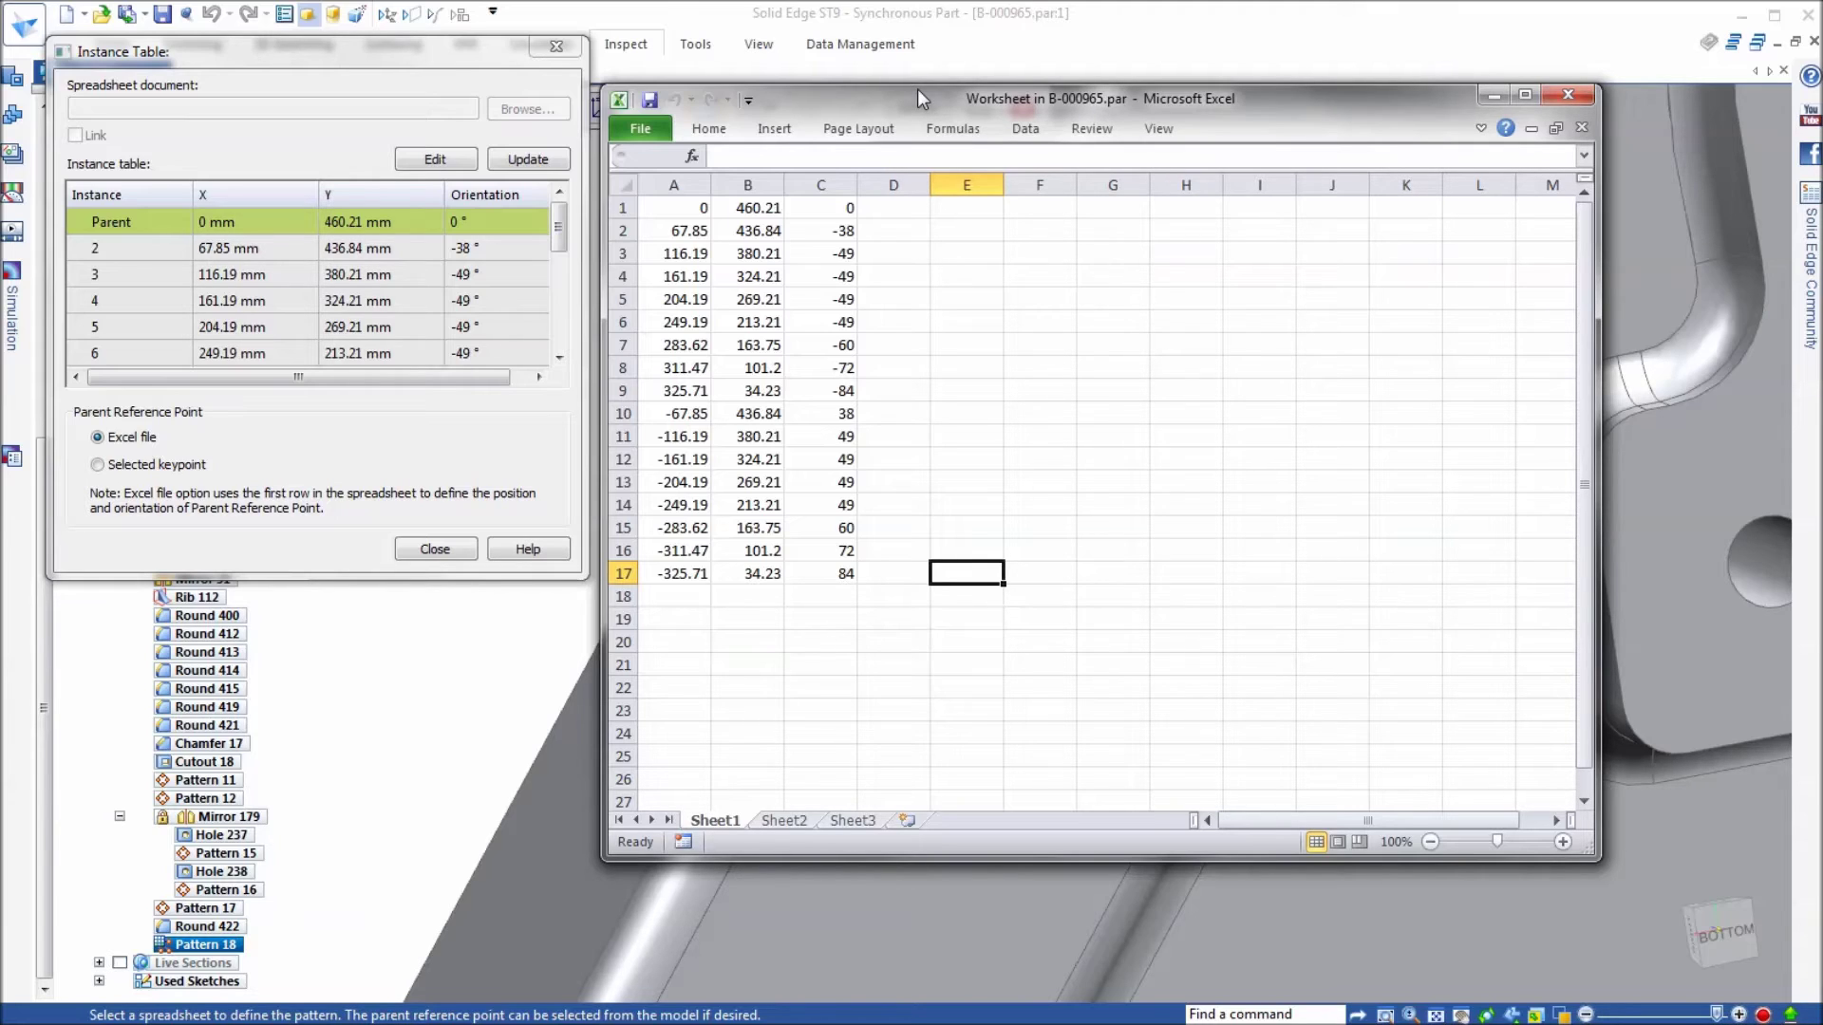
# Step: Set the orientation angle in cells C3 through C6 of the worksheet to -52
pyautogui.click(841, 257)
pyautogui.doubleClick(844, 257)
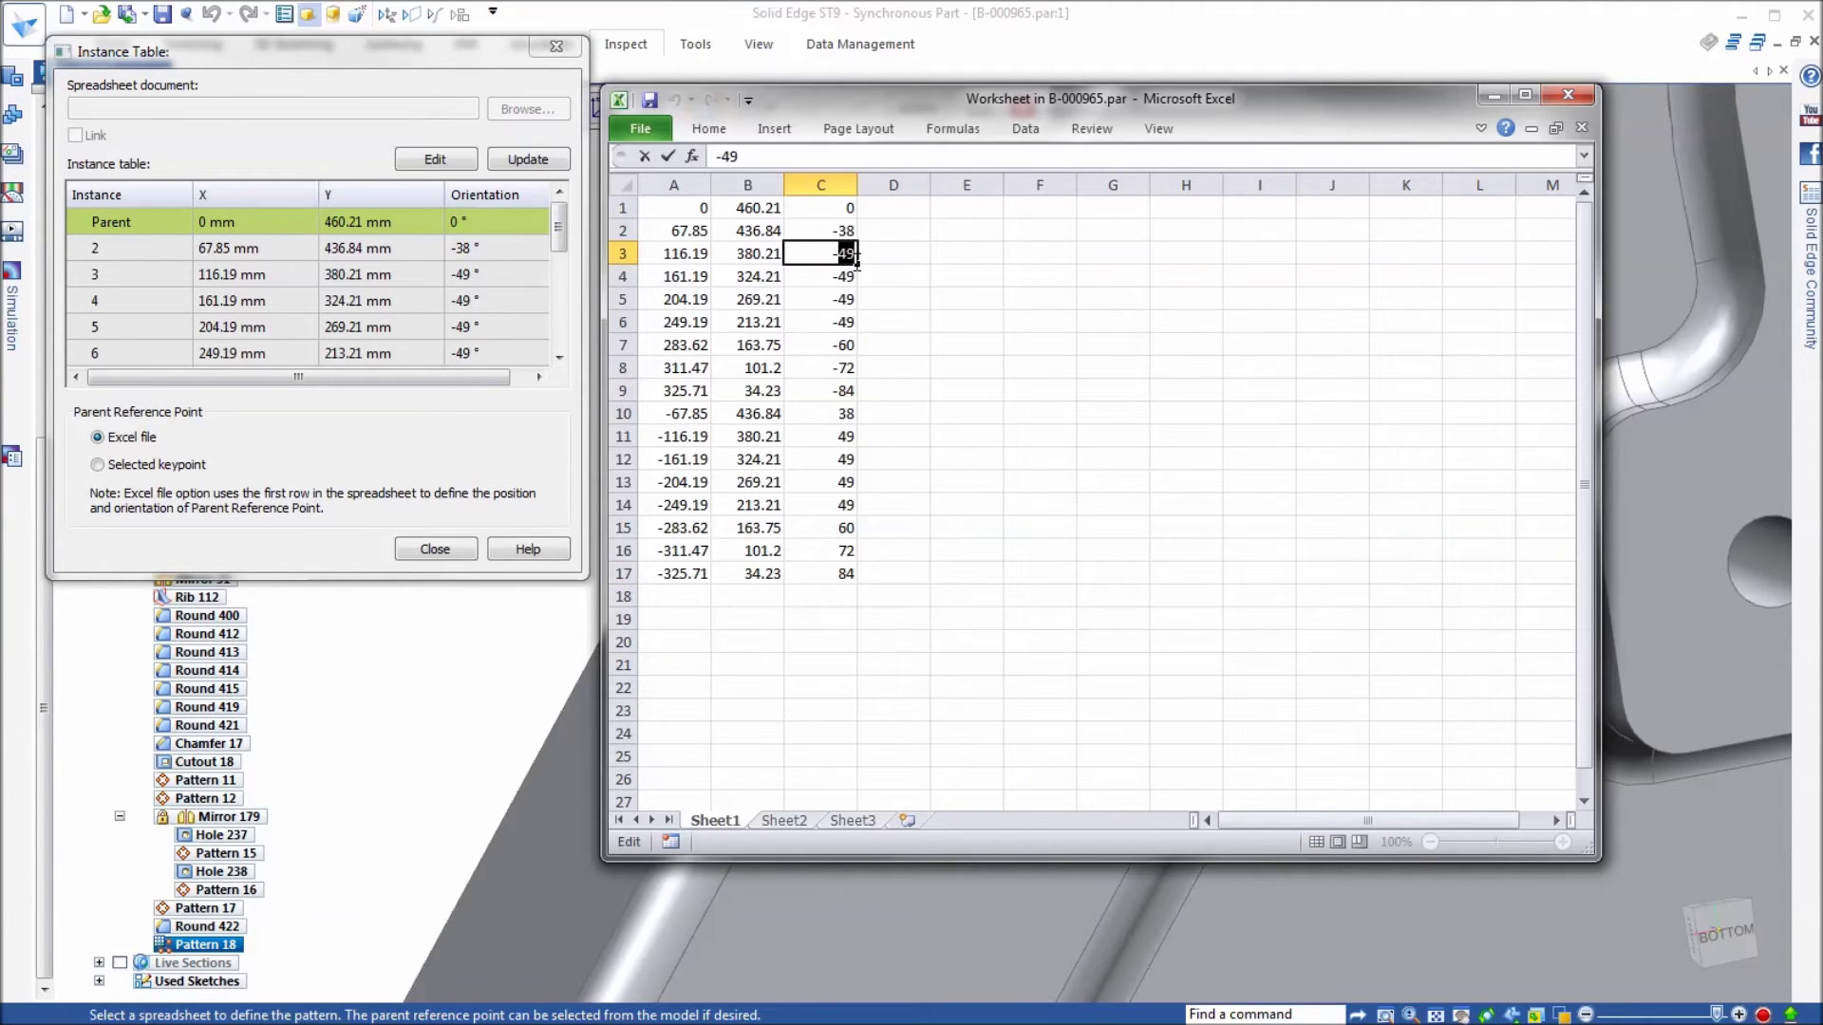
pyautogui.write('52')
pyautogui.moveTo(859, 268); pyautogui.dragTo(857, 332)
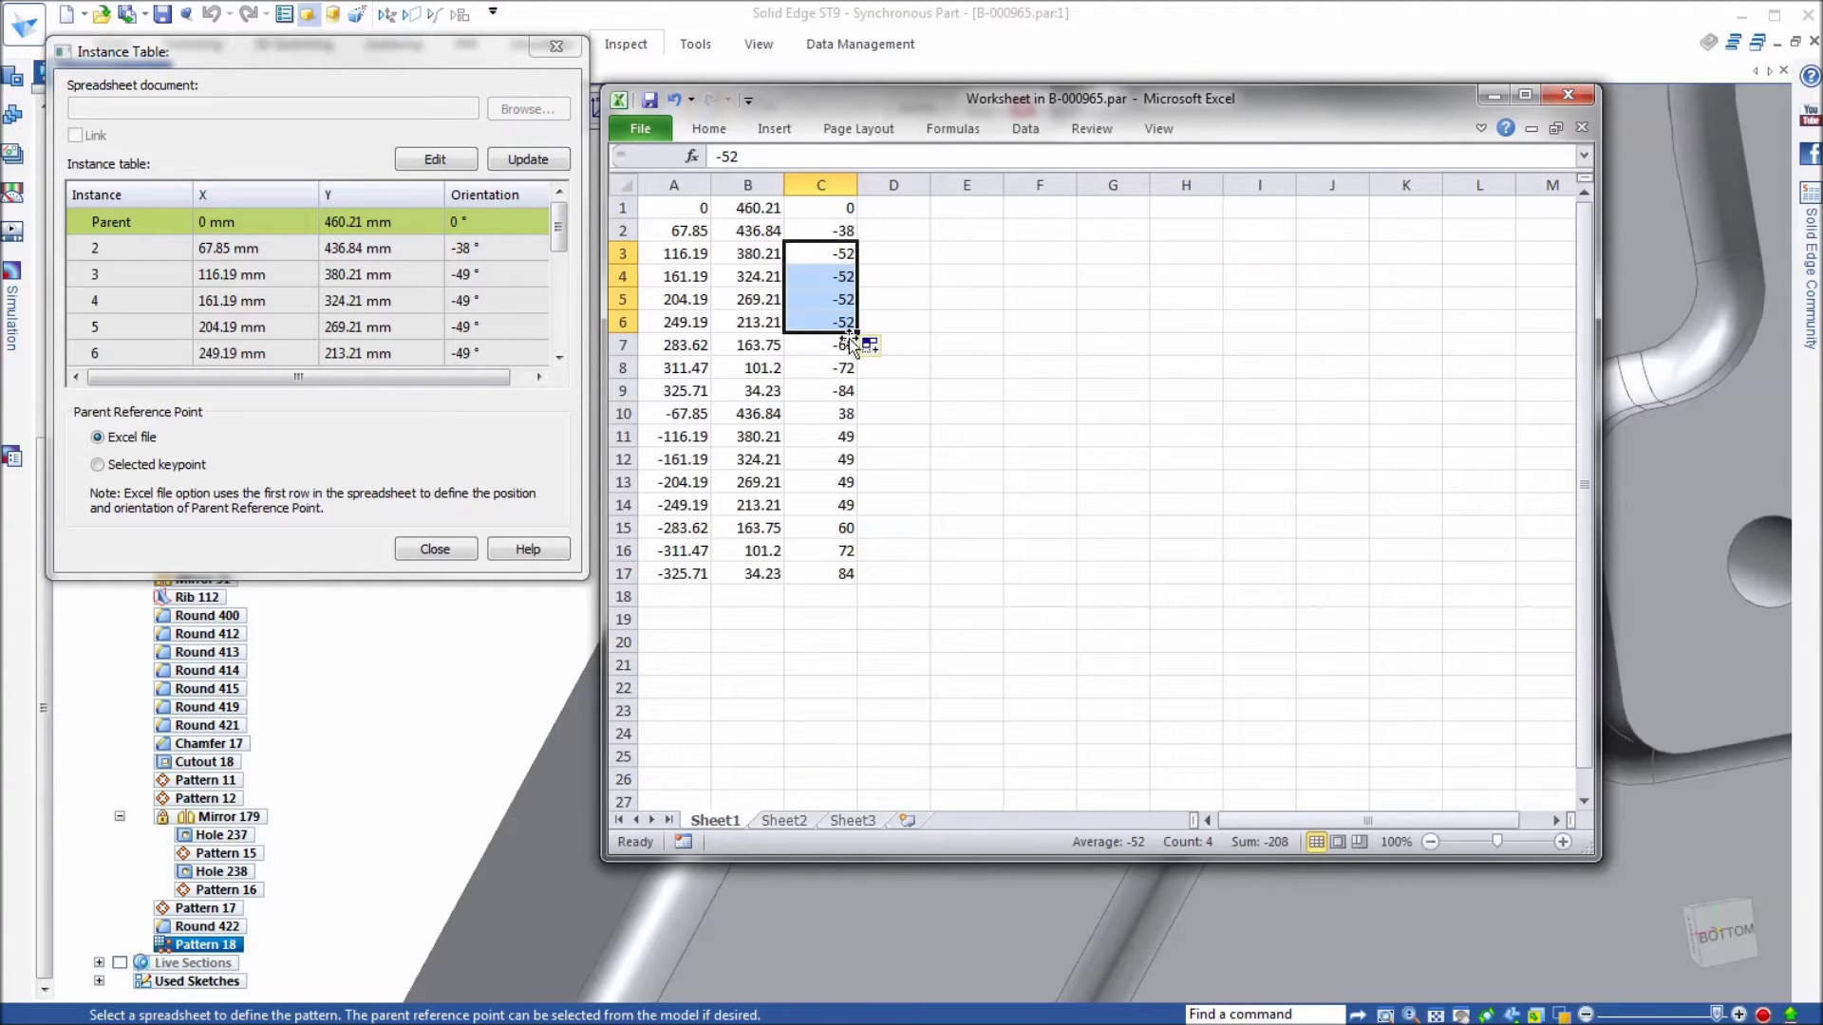
# Step: Set the orientation angle in cells C11 through C14 of the worksheet to 52
pyautogui.doubleClick(836, 438)
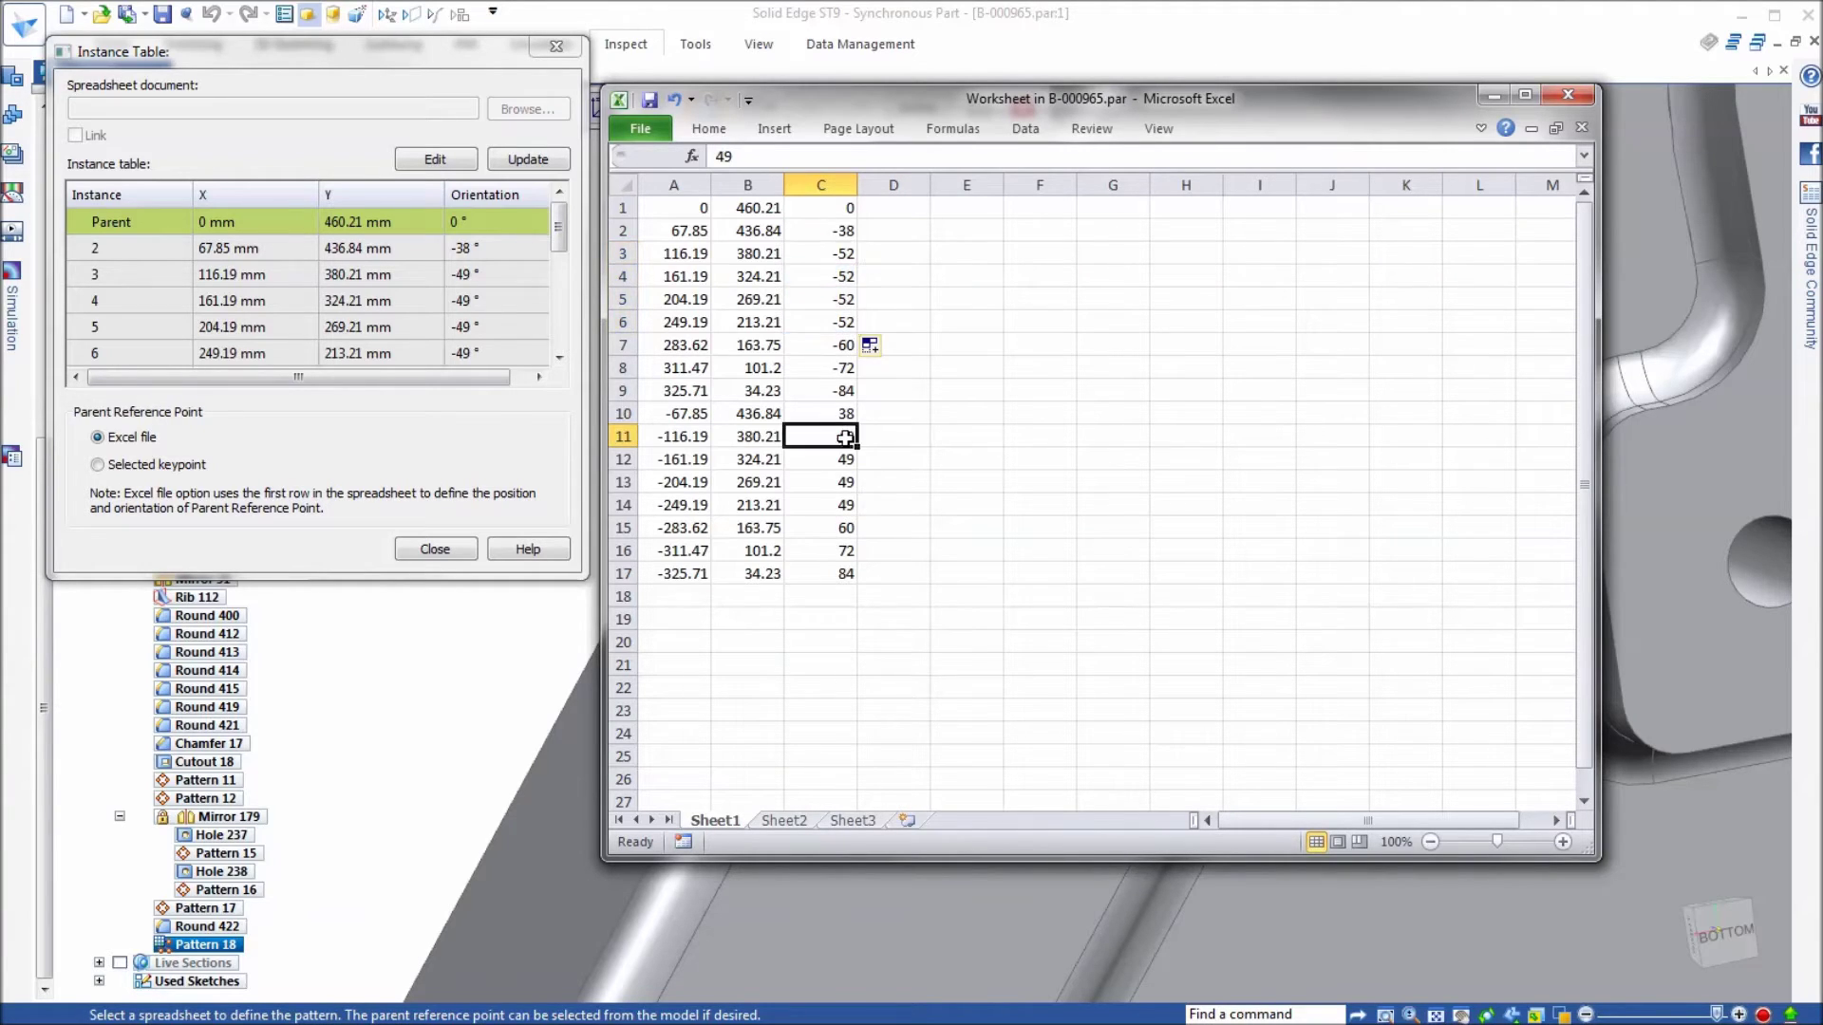
pyautogui.doubleClick(847, 436)
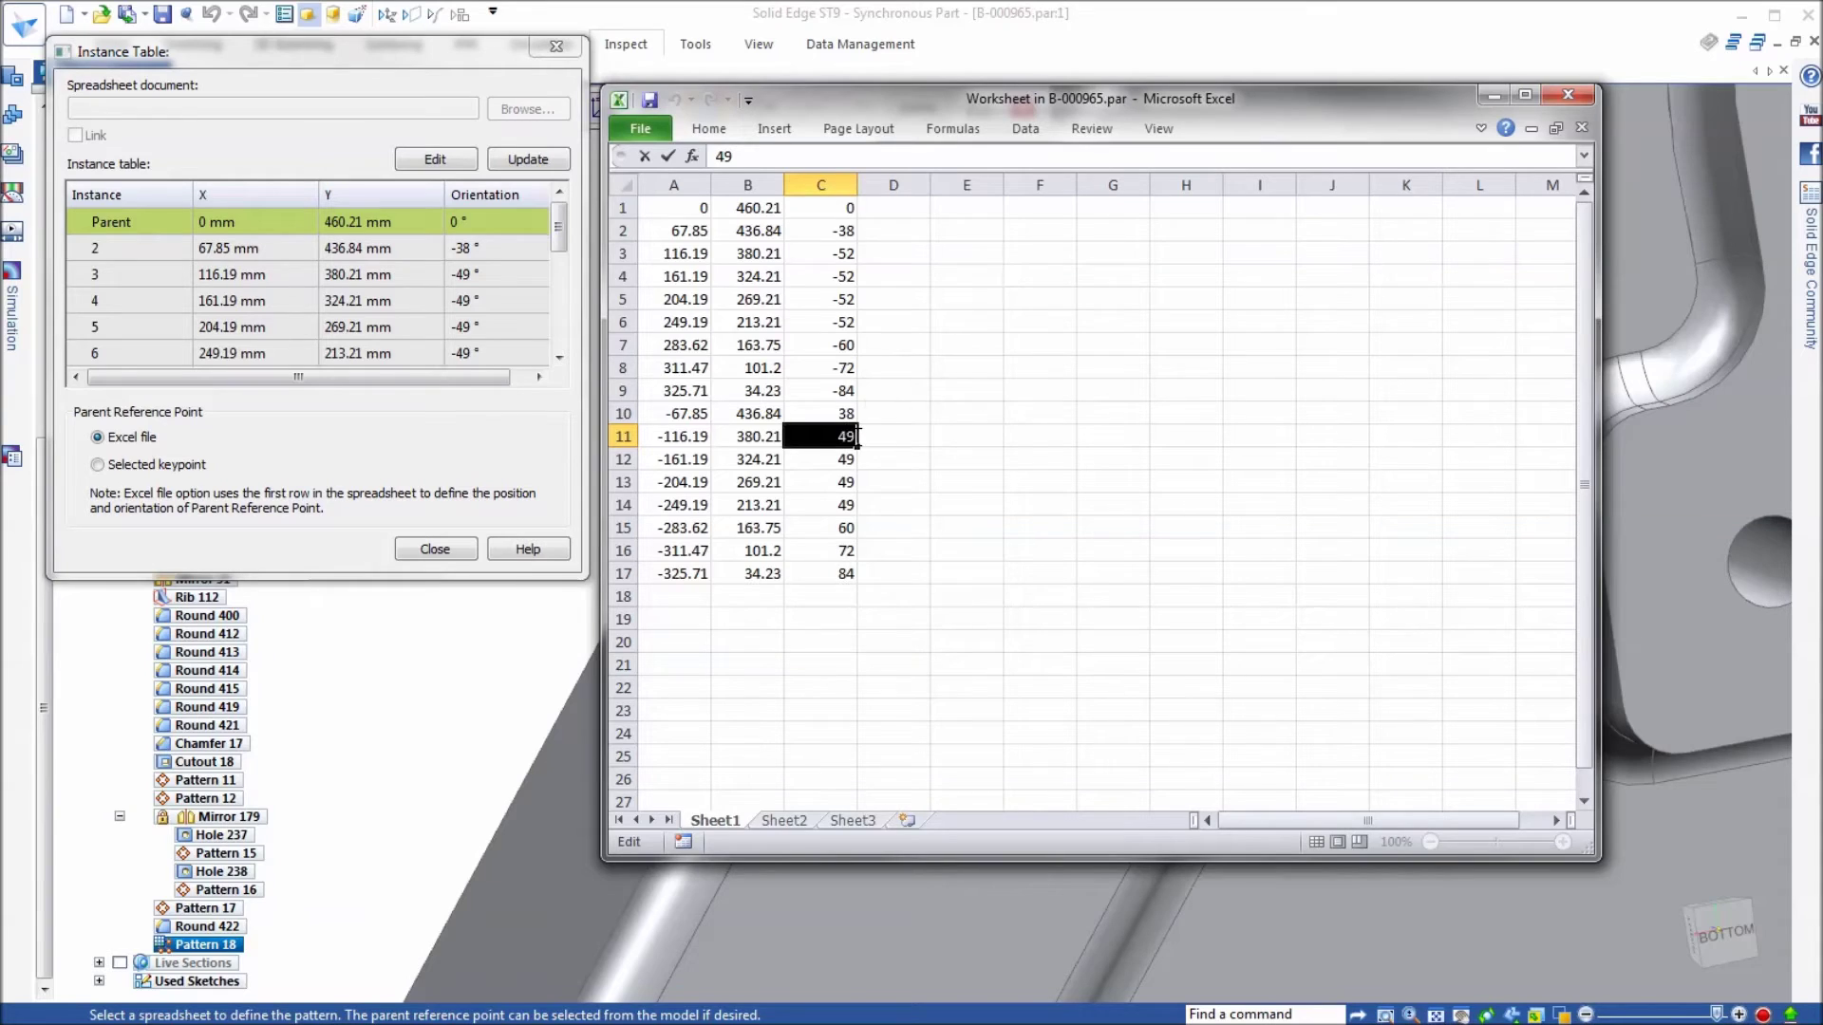
pyautogui.write('52')
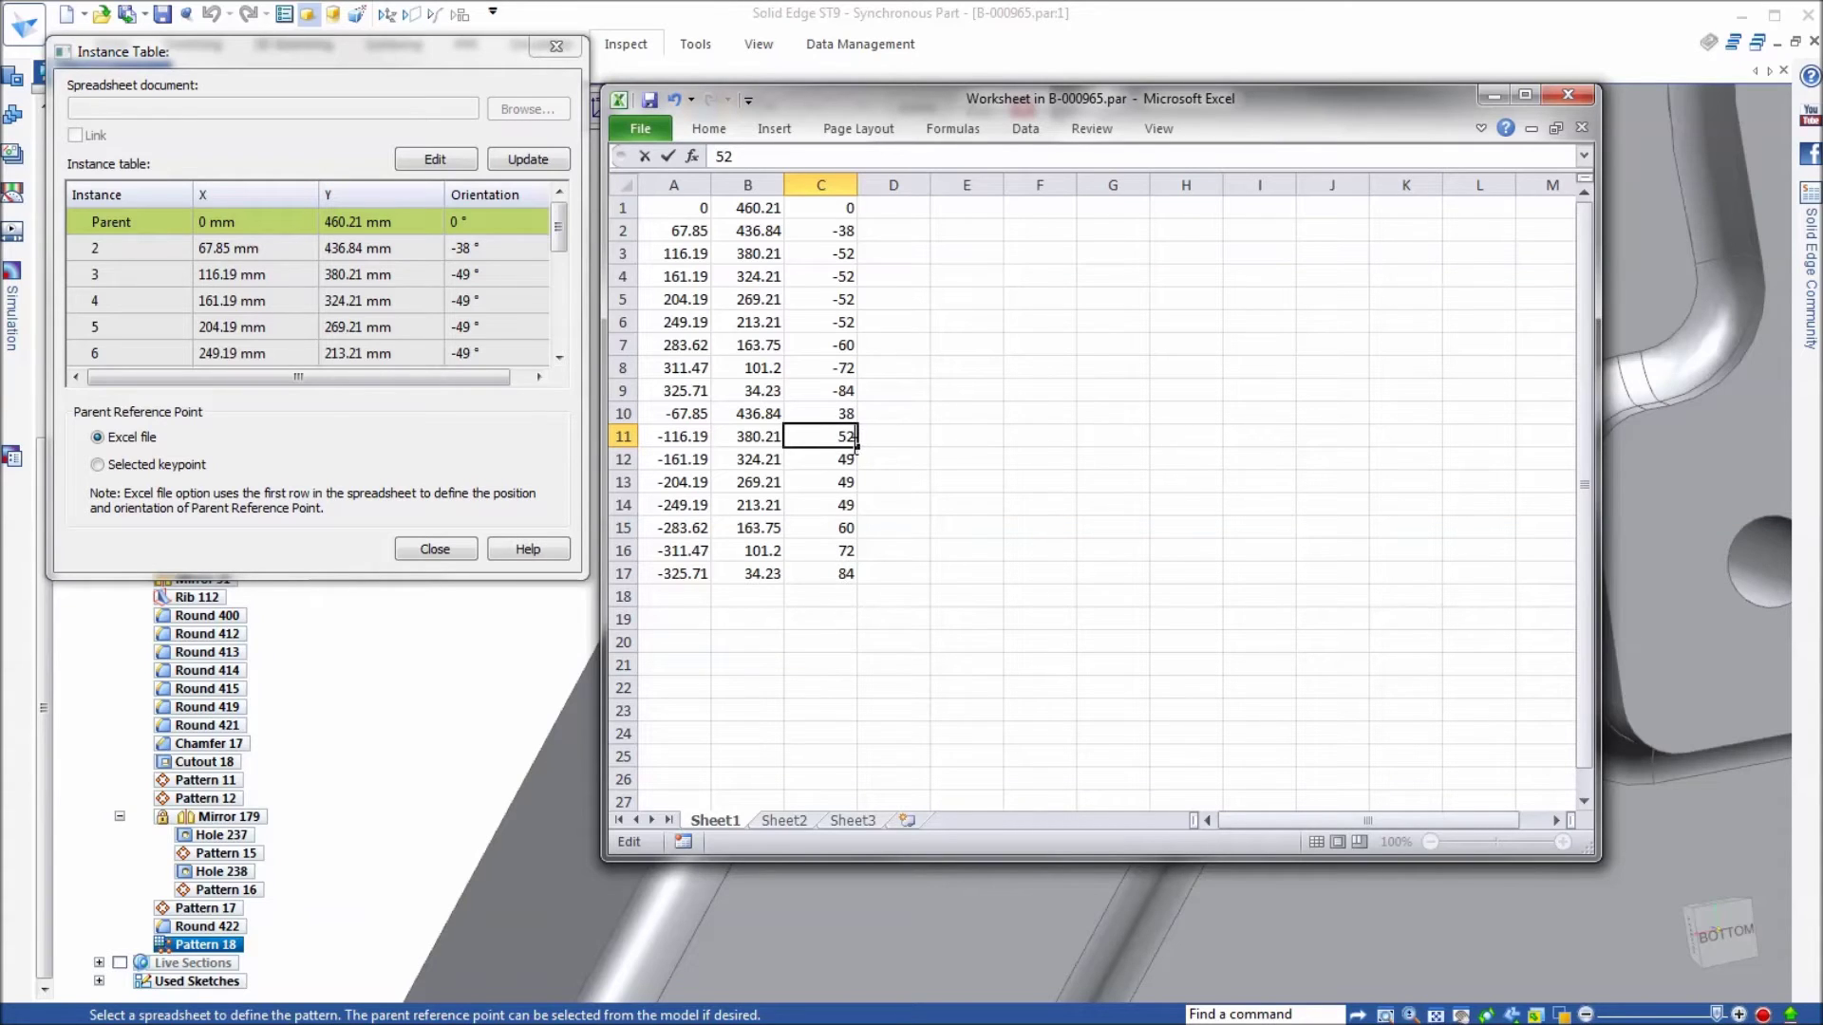
pyautogui.moveTo(854, 447); pyautogui.dragTo(854, 511)
pyautogui.click(807, 689)
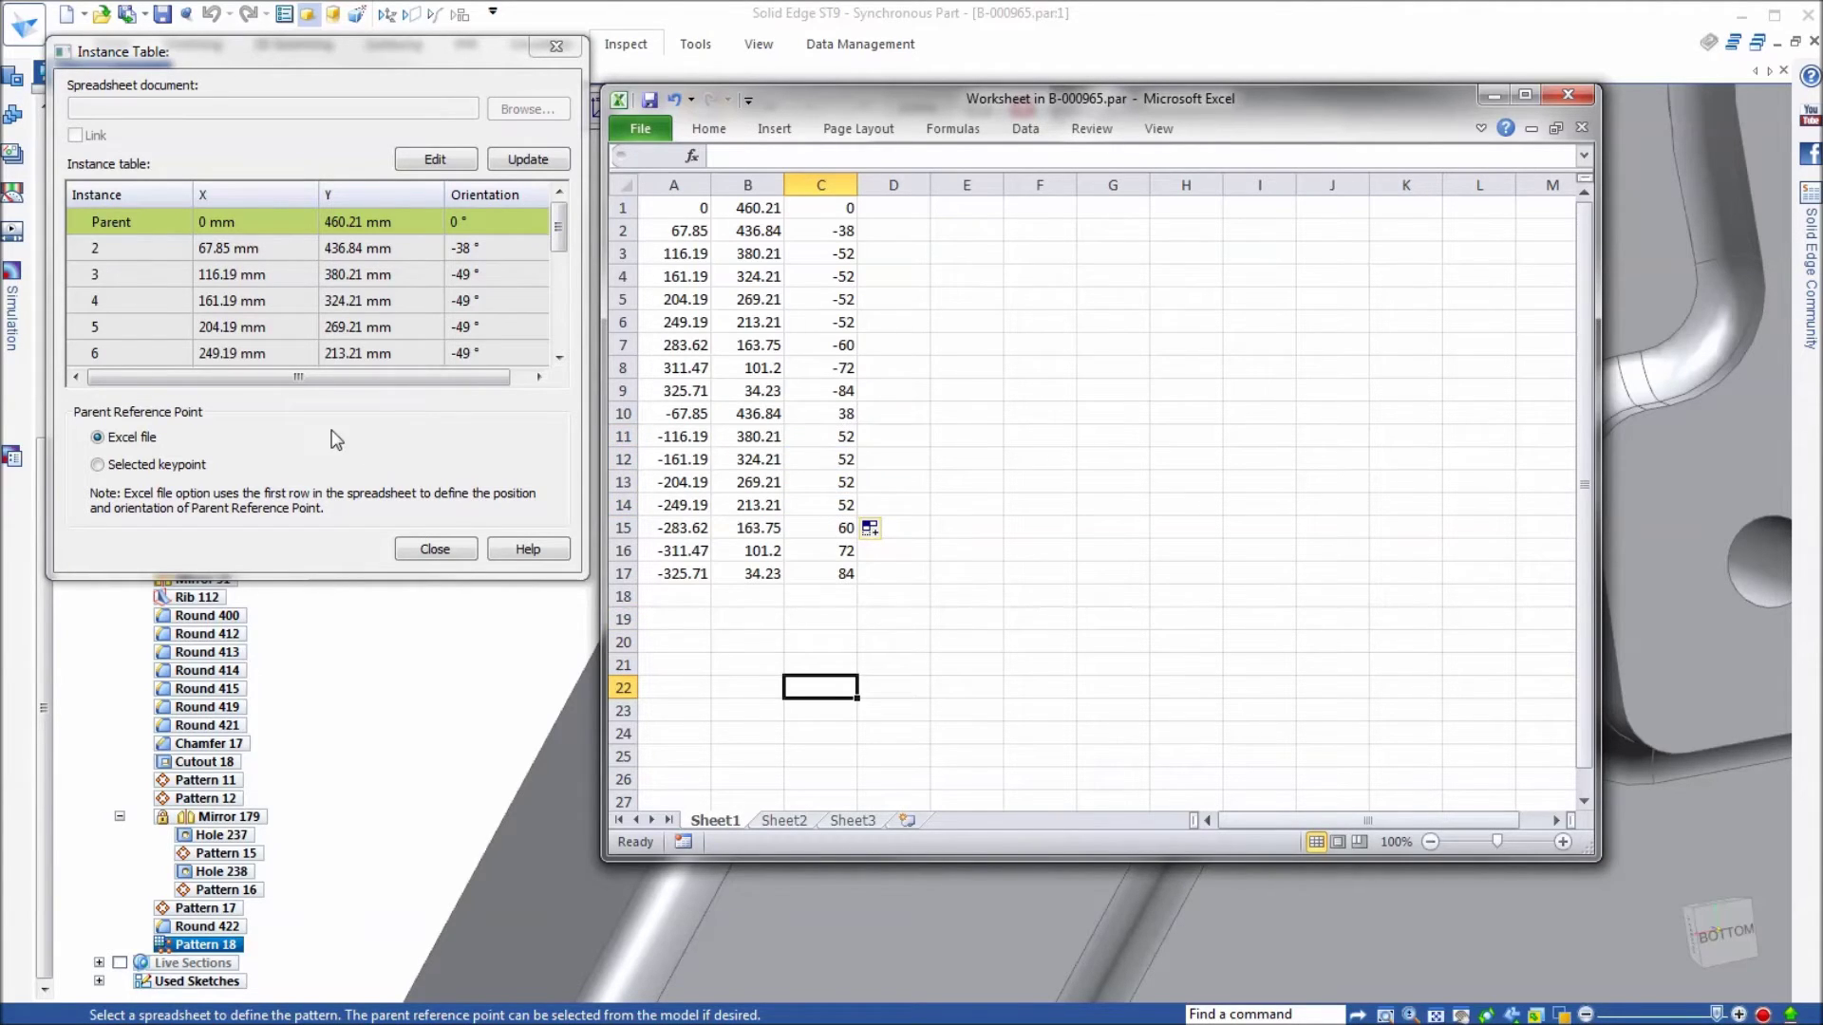
# Step: Update the instance table from the edited worksheet, accept the changed table pattern and clear the selection
pyautogui.click(520, 160)
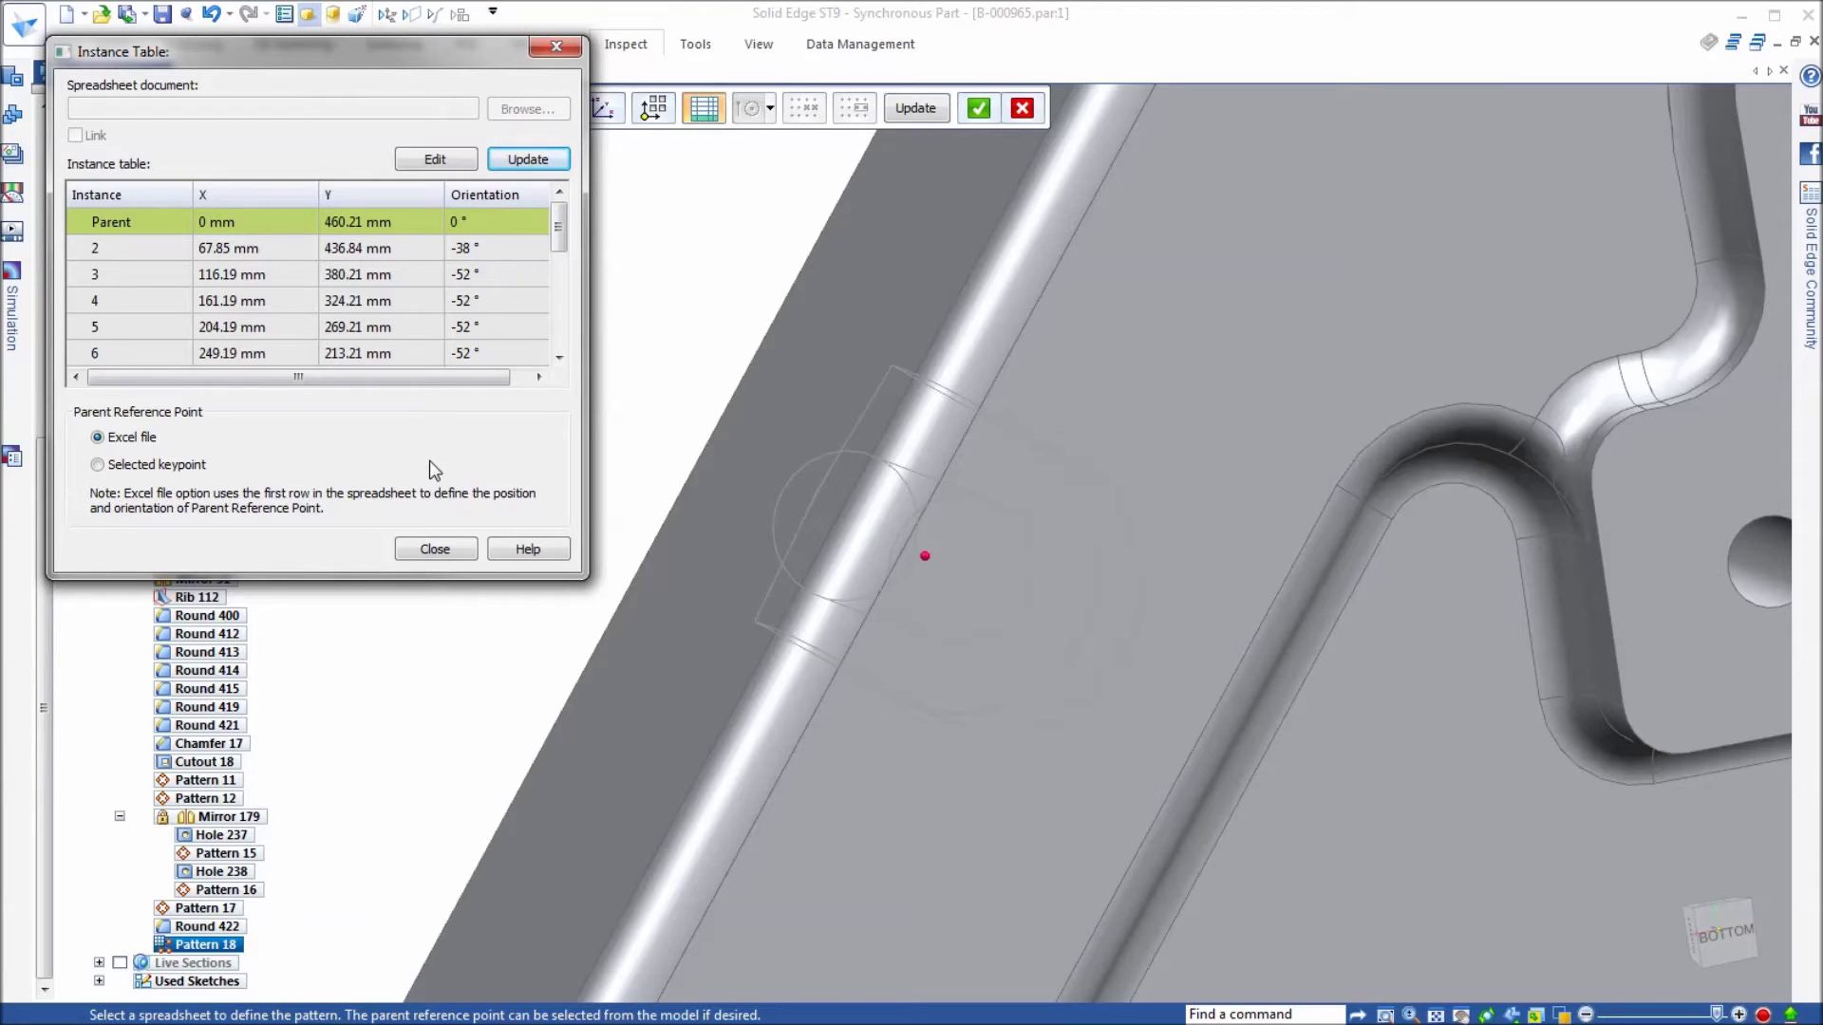
pyautogui.click(436, 550)
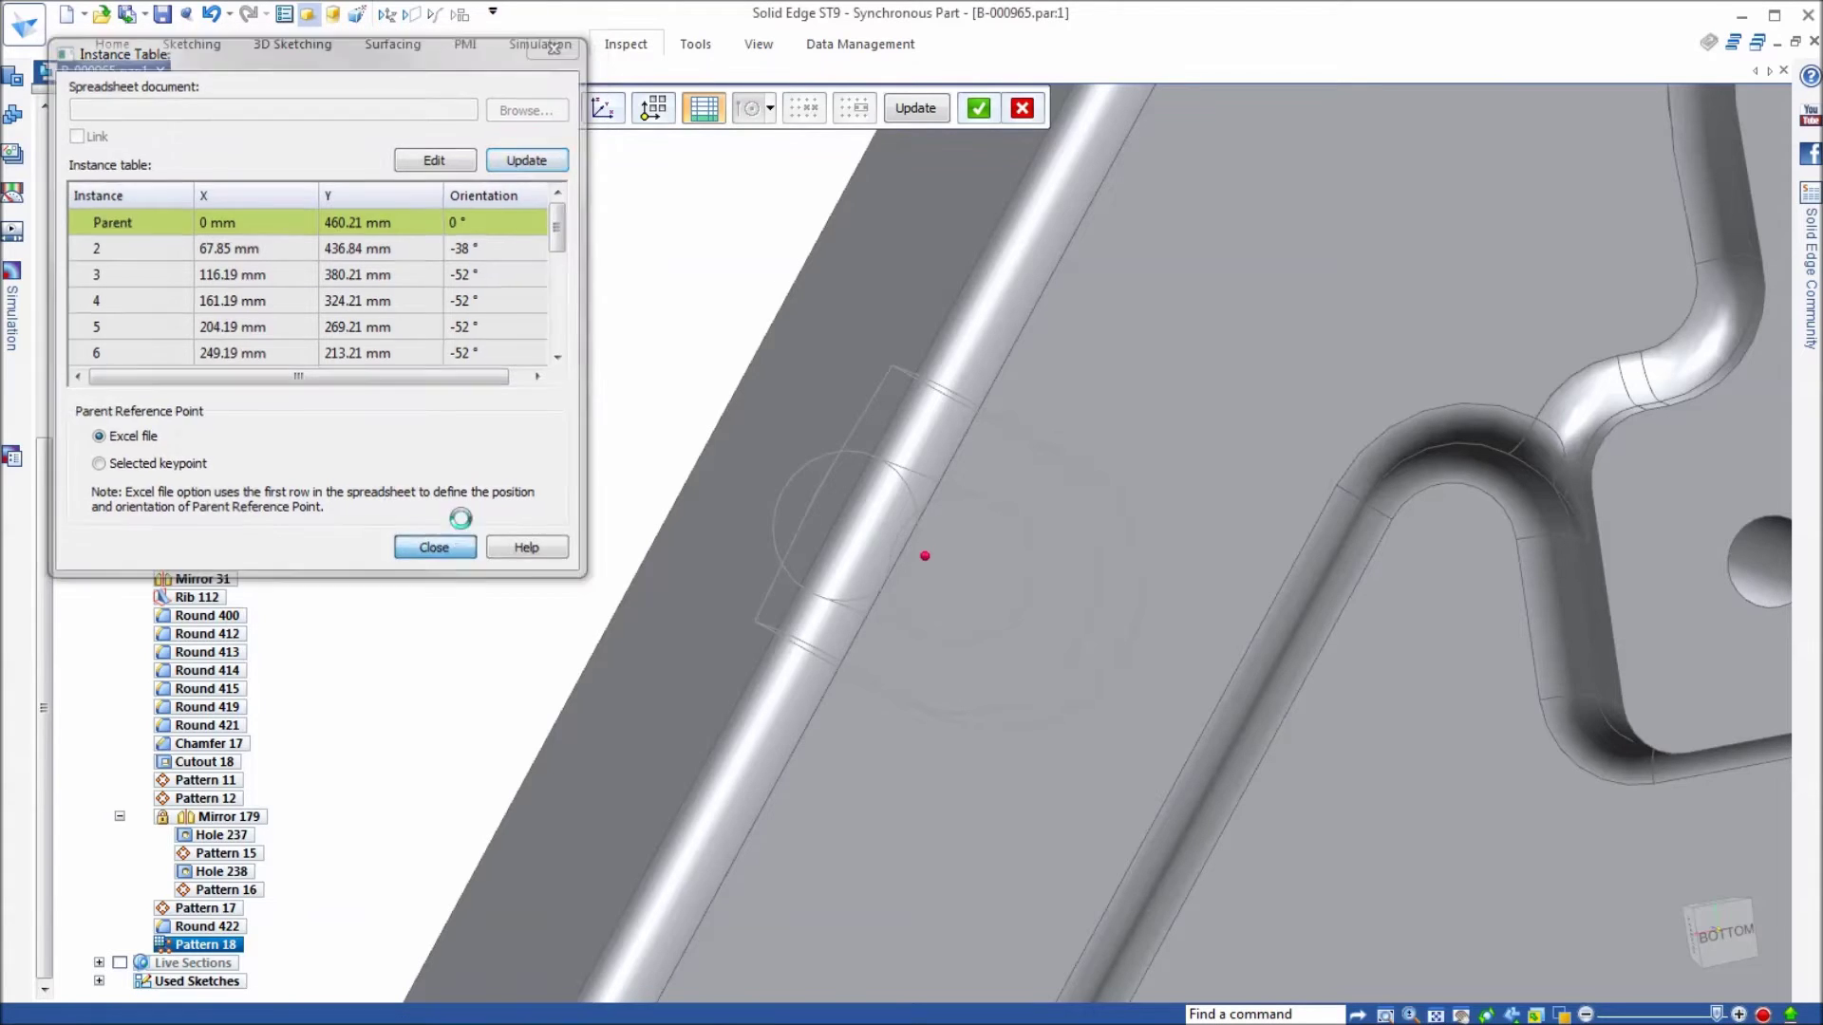
pyautogui.click(977, 109)
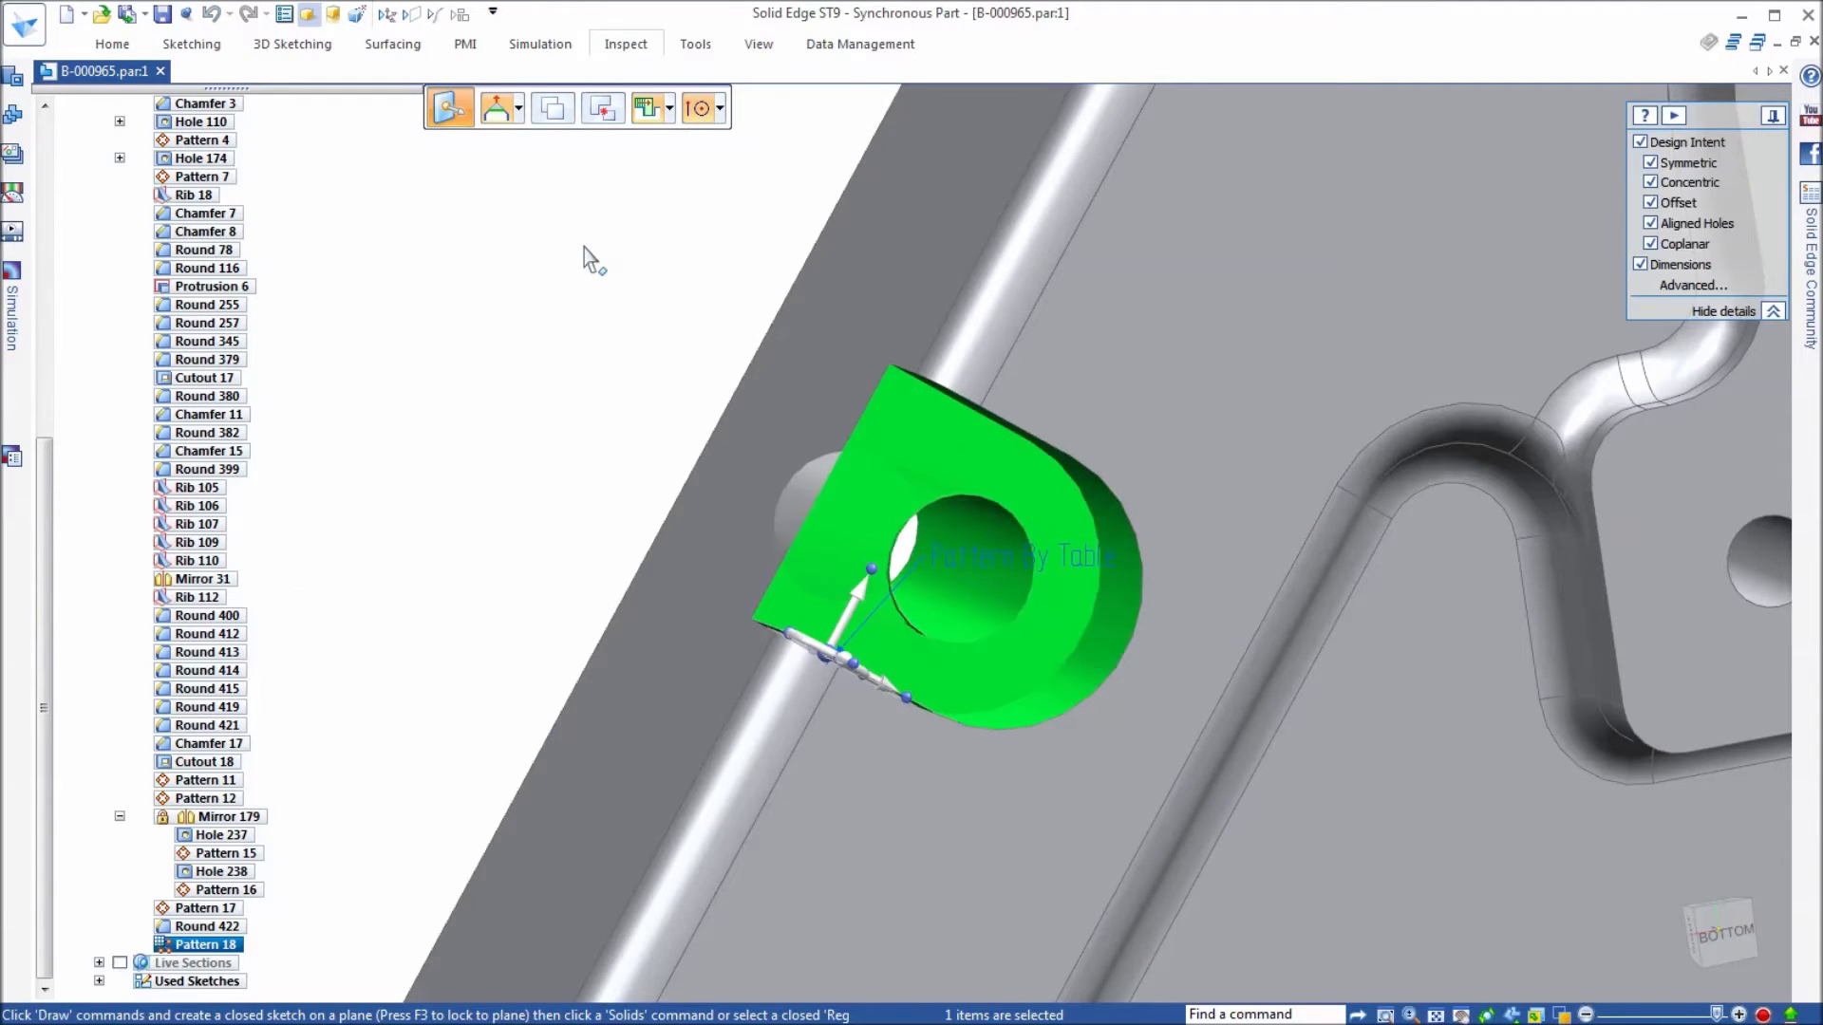
pyautogui.press('Escape')
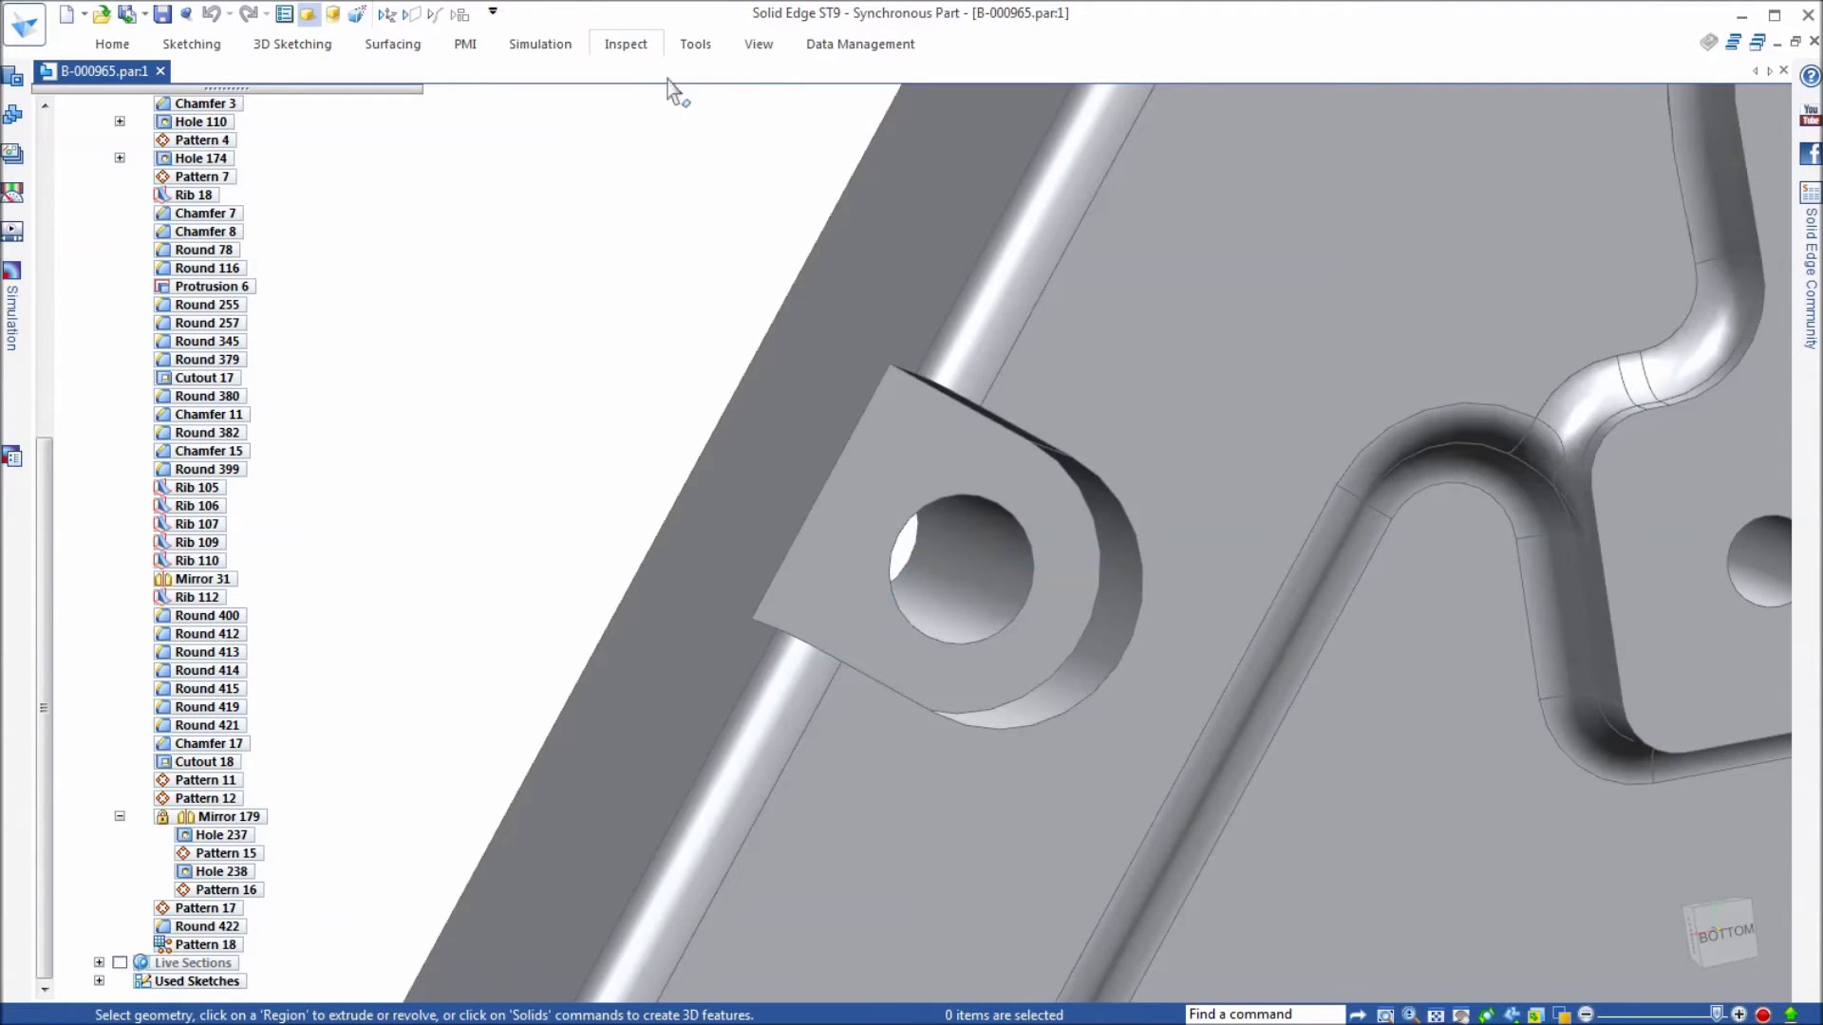
# Step: Measure the angle between the reoriented cutout's straight lower side and the casting's sloped outer edge again
pyautogui.click(630, 46)
pyautogui.click(34, 93)
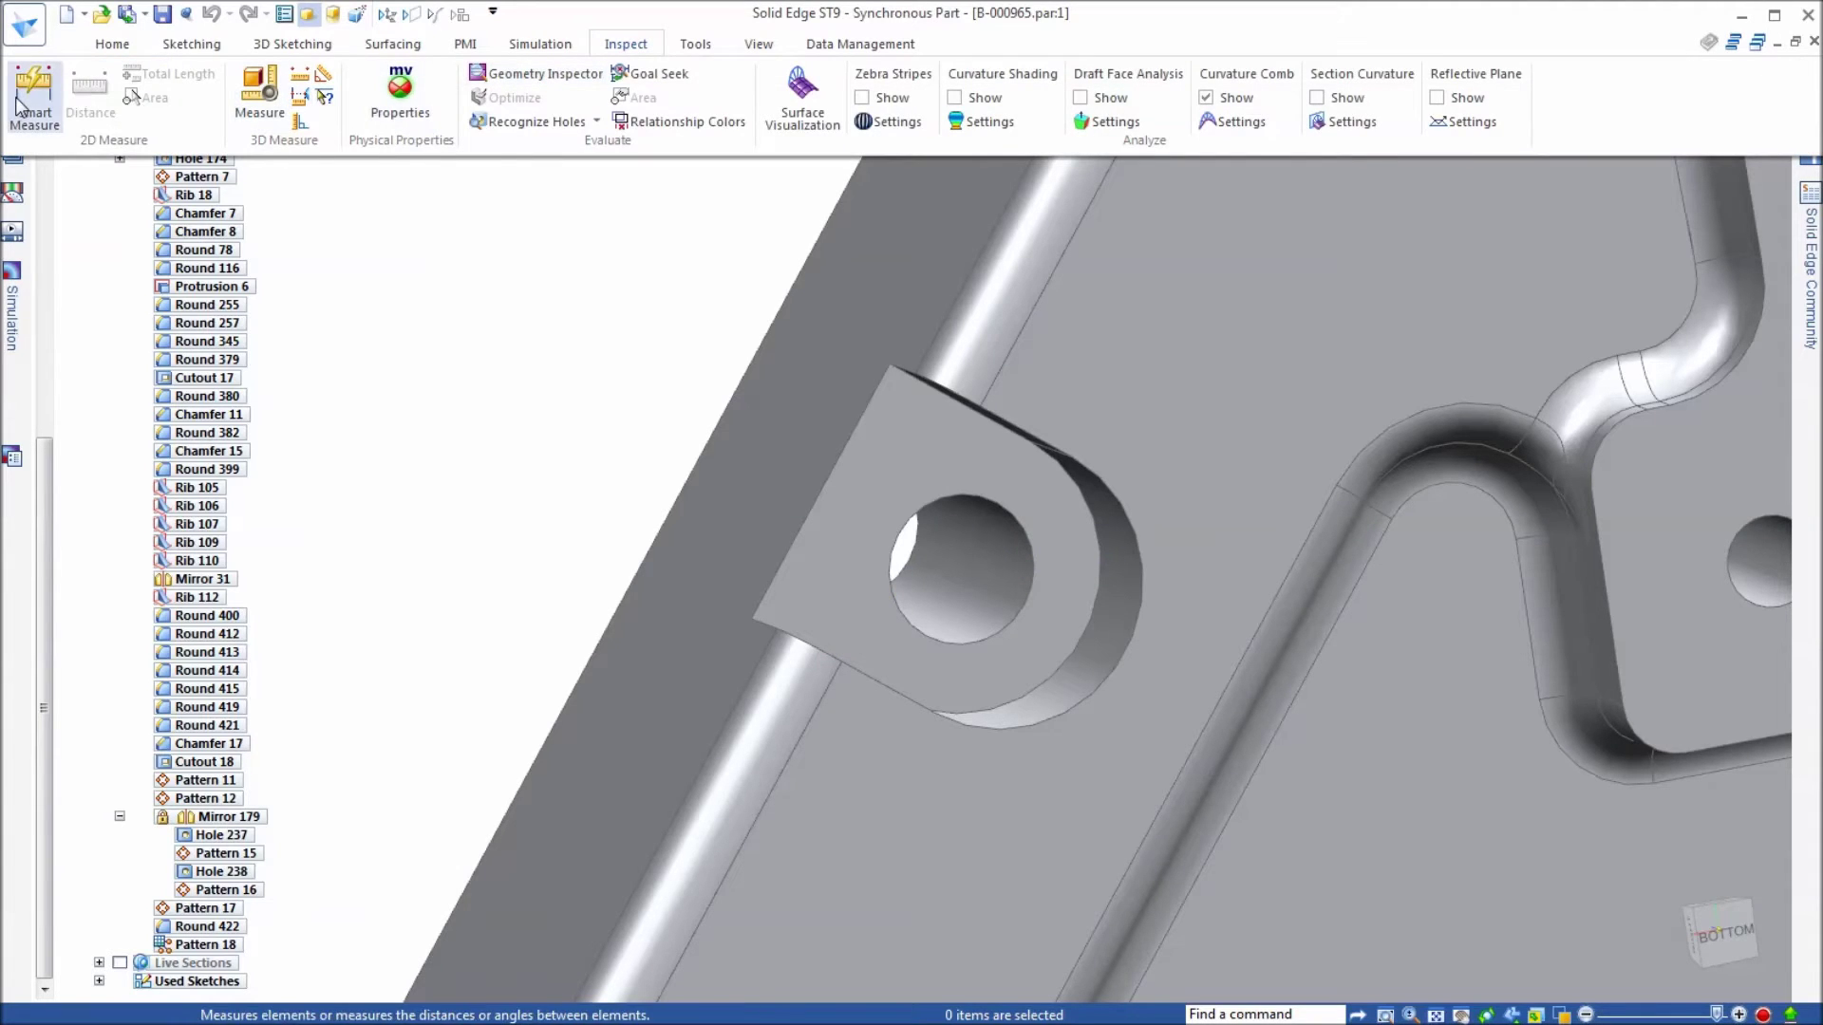
pyautogui.click(898, 694)
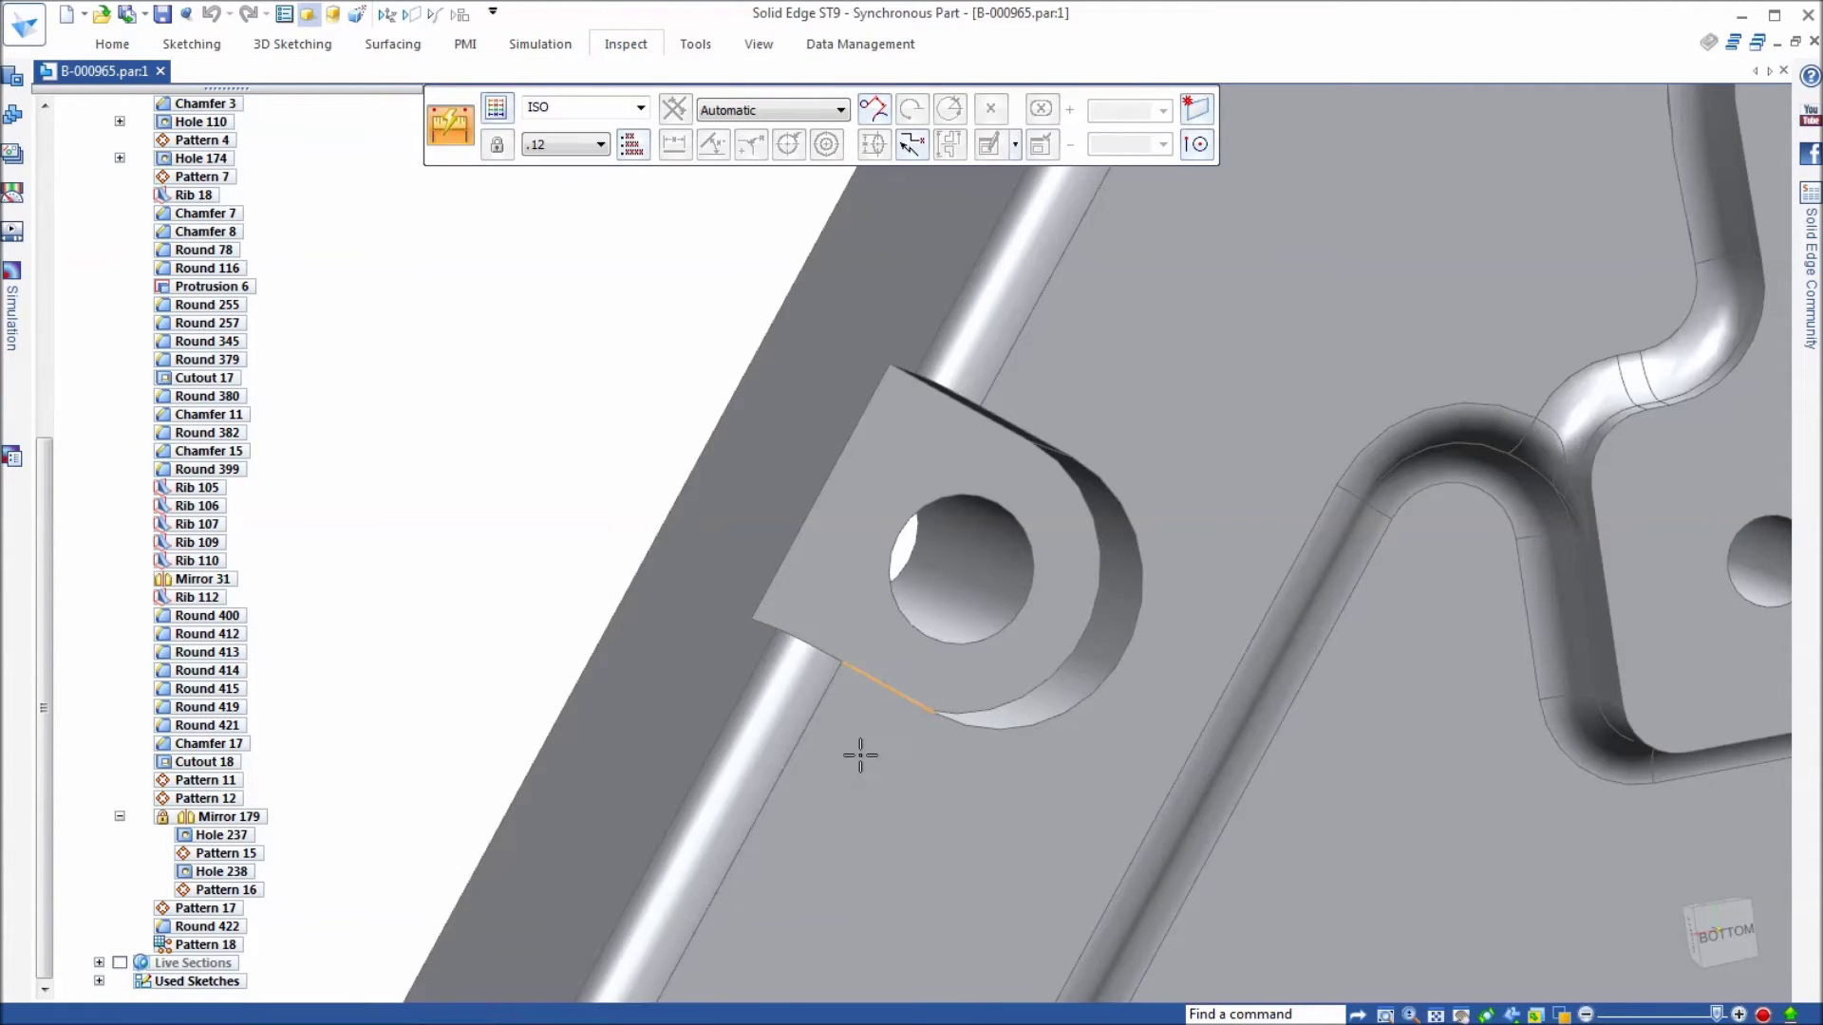
pyautogui.click(595, 959)
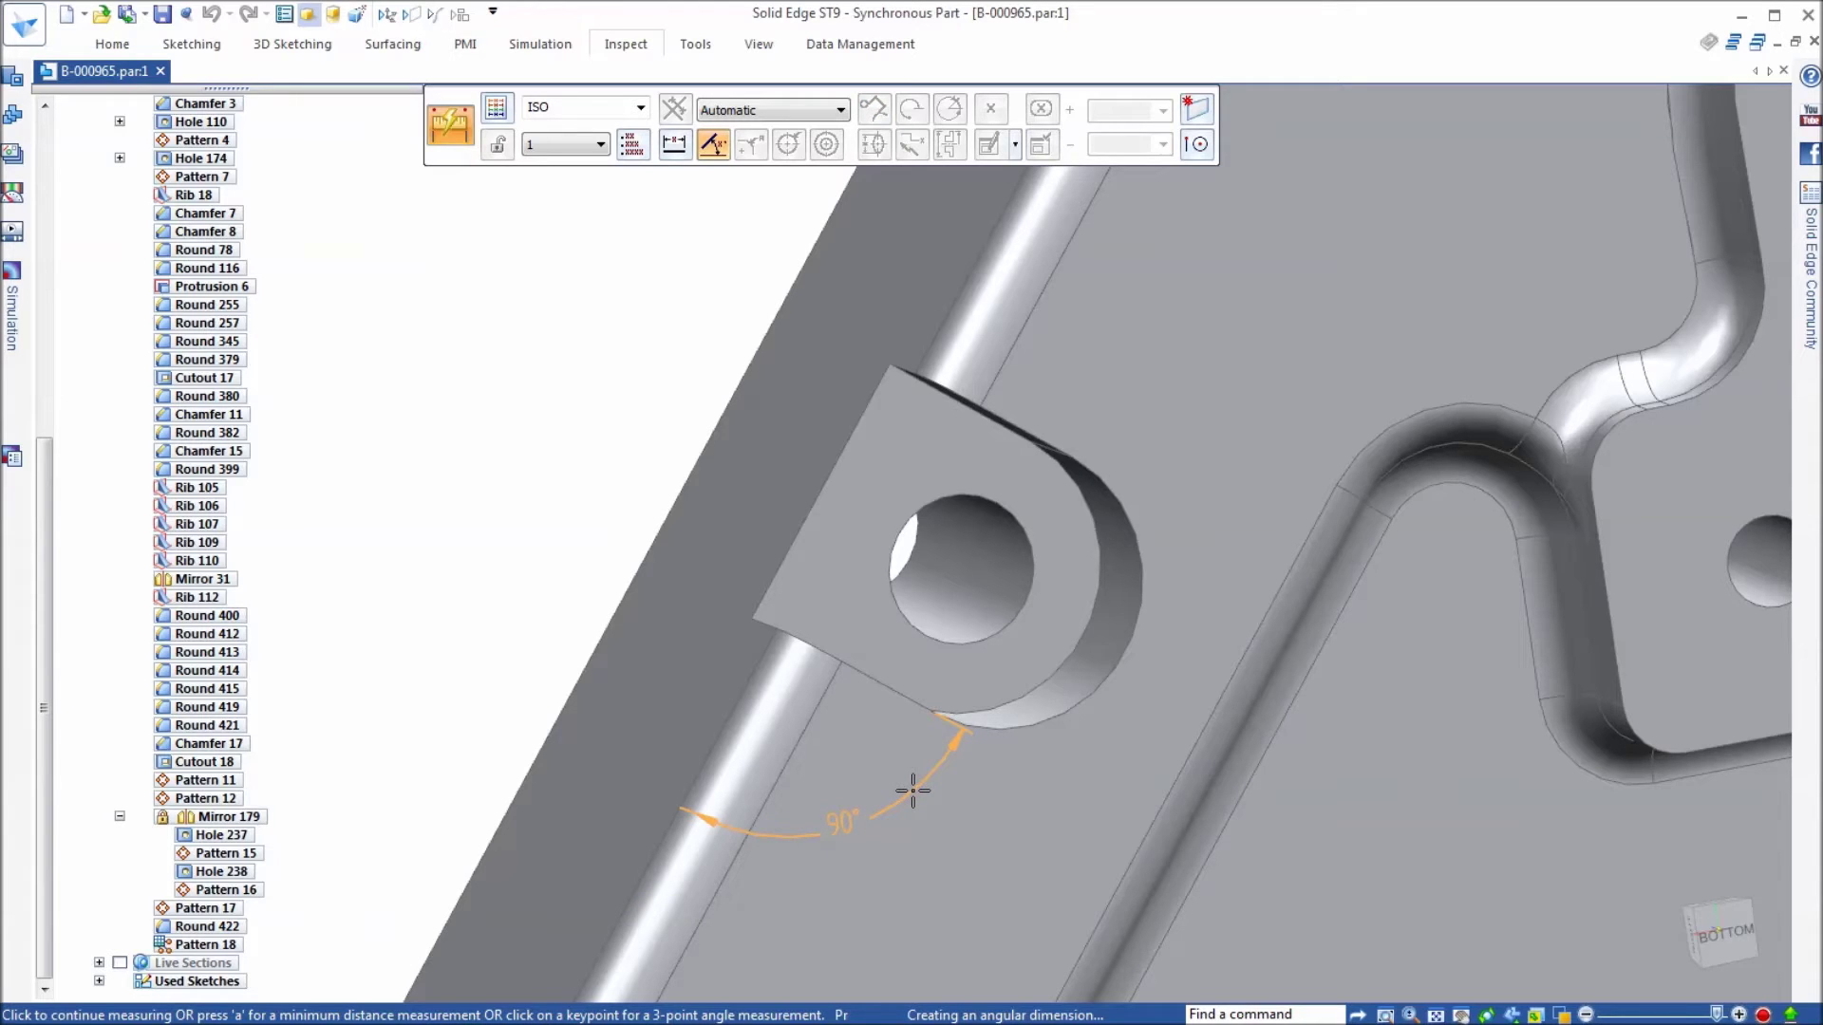
pyautogui.press('Escape')
# Step: Leave the angle measurement and close the casting part B-000965.par without saving its changes
pyautogui.scroll(-10, 596, 448)
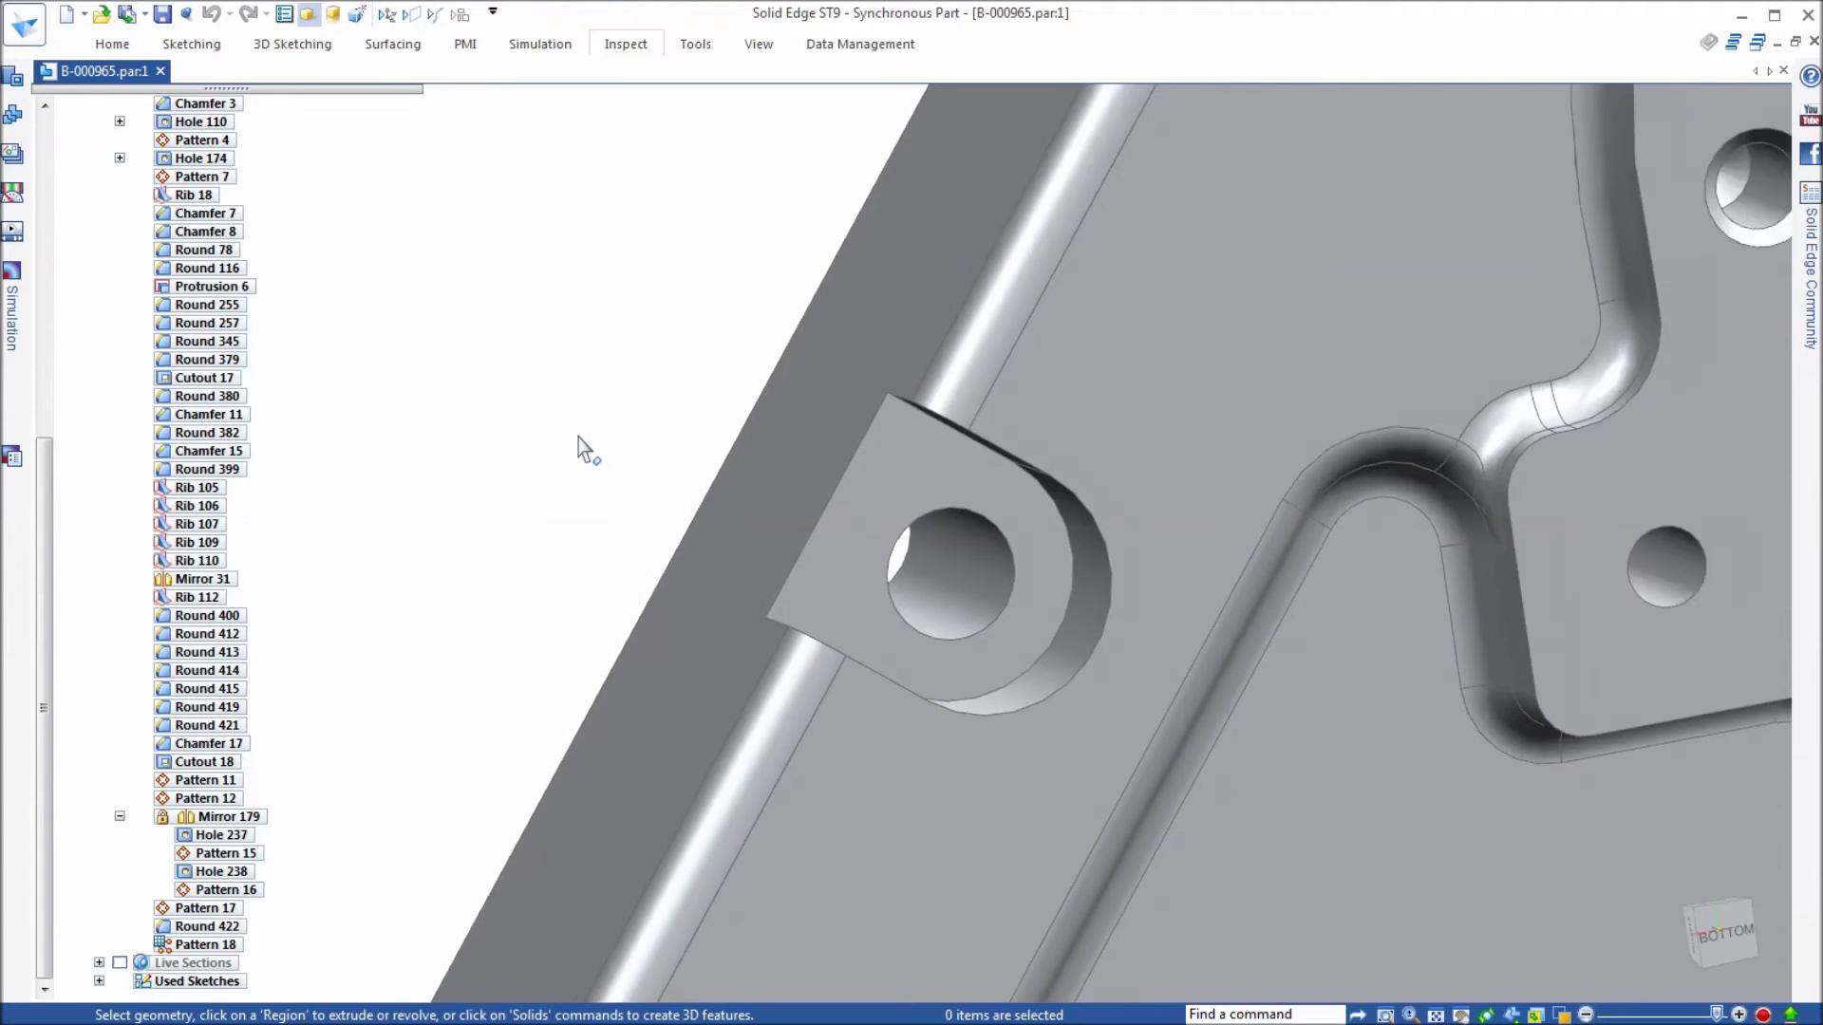
pyautogui.scroll(-5, 568, 435)
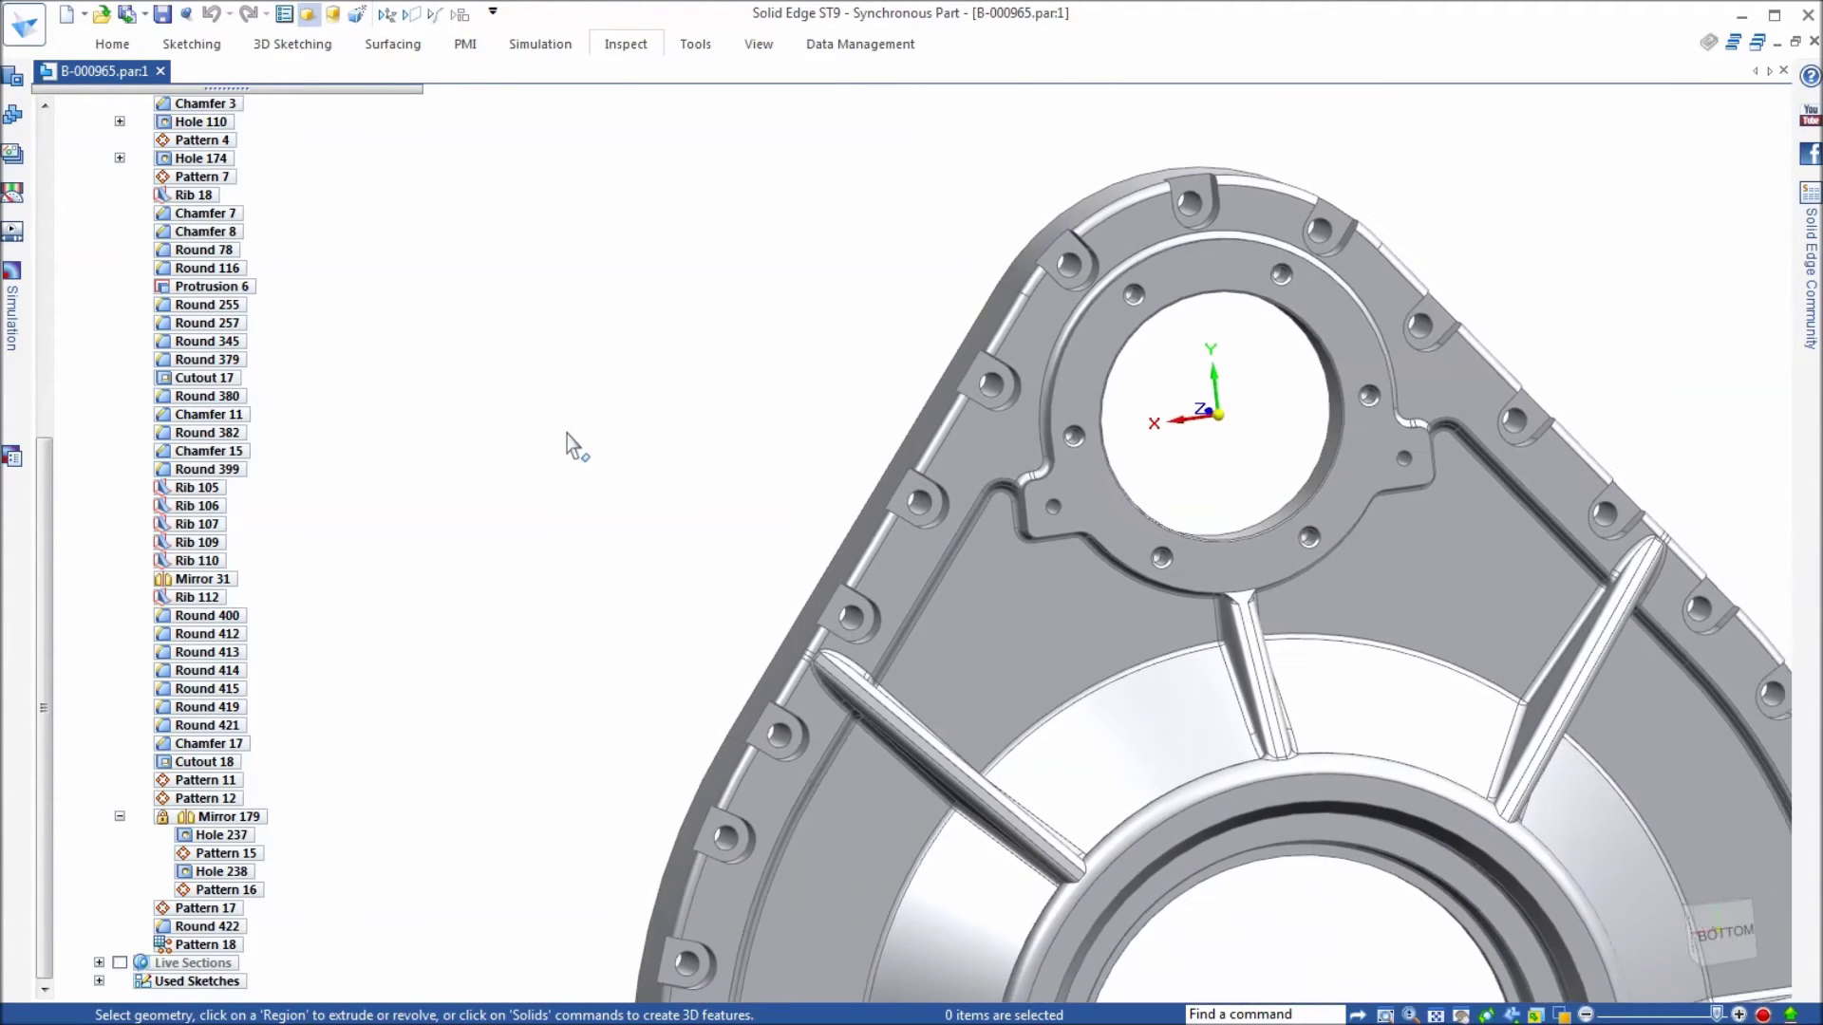
pyautogui.scroll(-4, 568, 440)
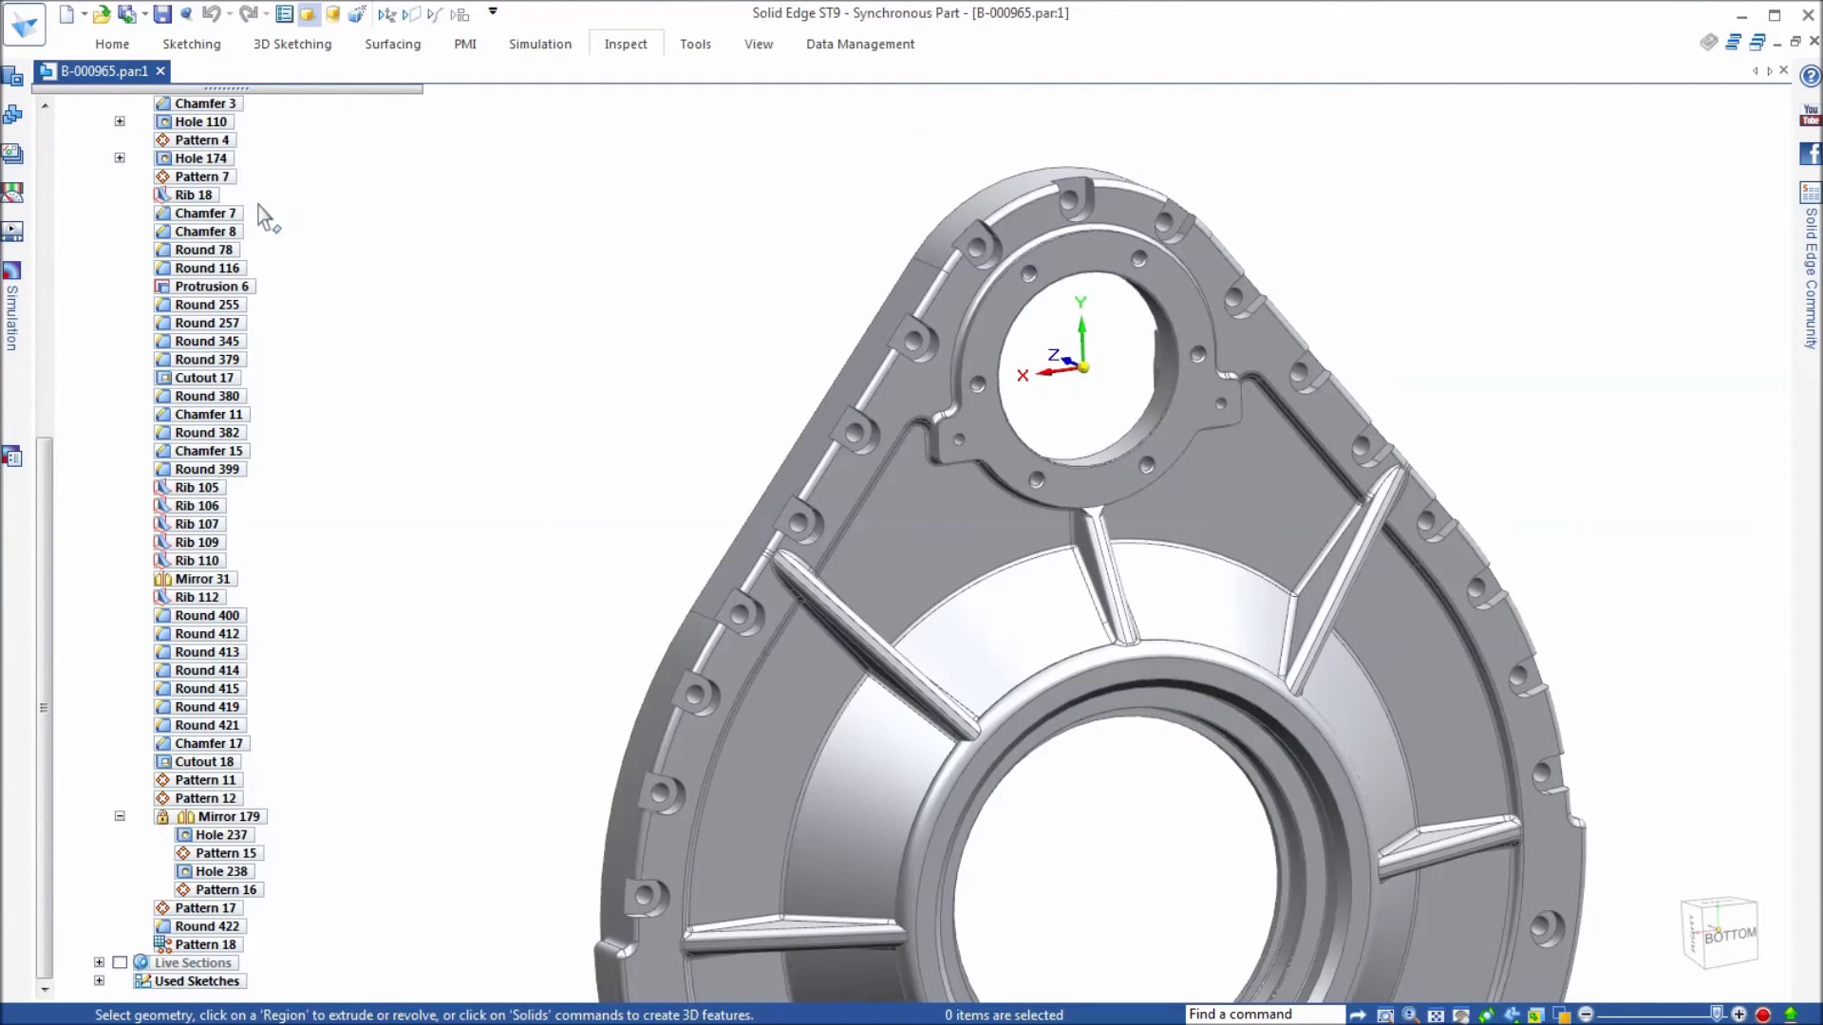
pyautogui.click(1813, 41)
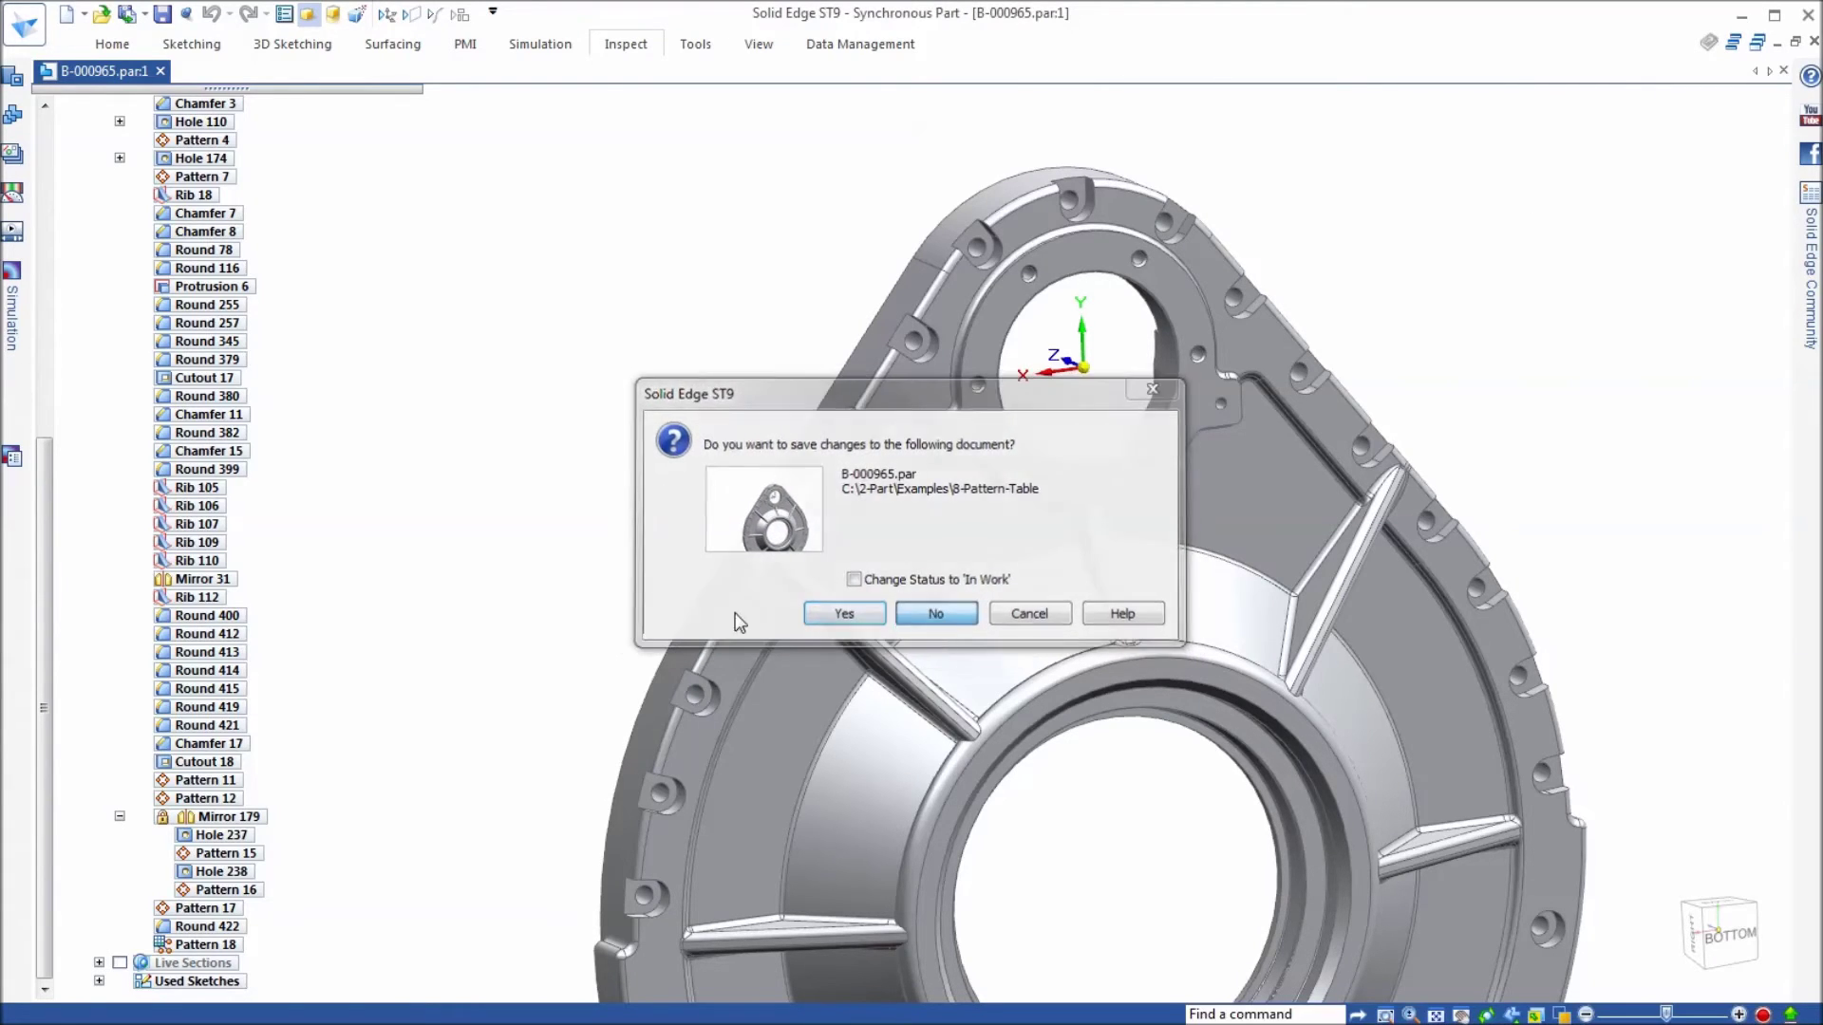
pyautogui.press('Return')
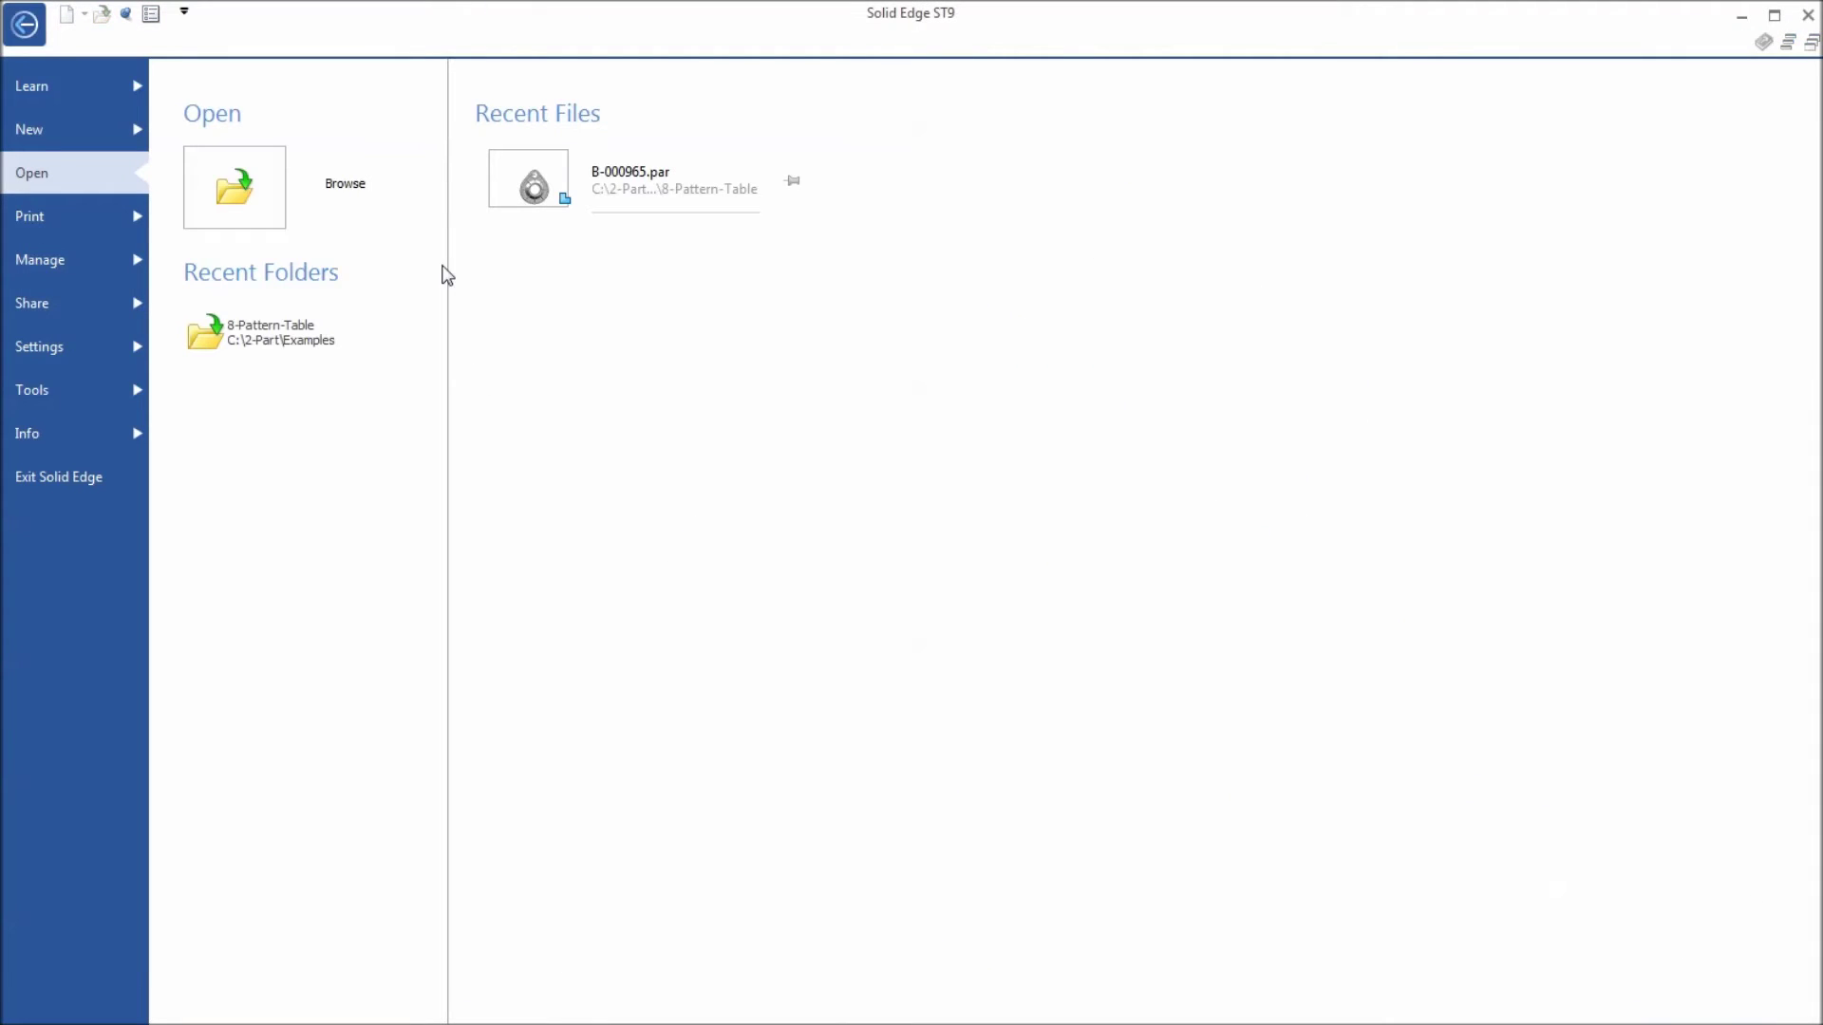
# Step: Open the part connector.par from the 8-Pattern-Table folder
pyautogui.click(277, 216)
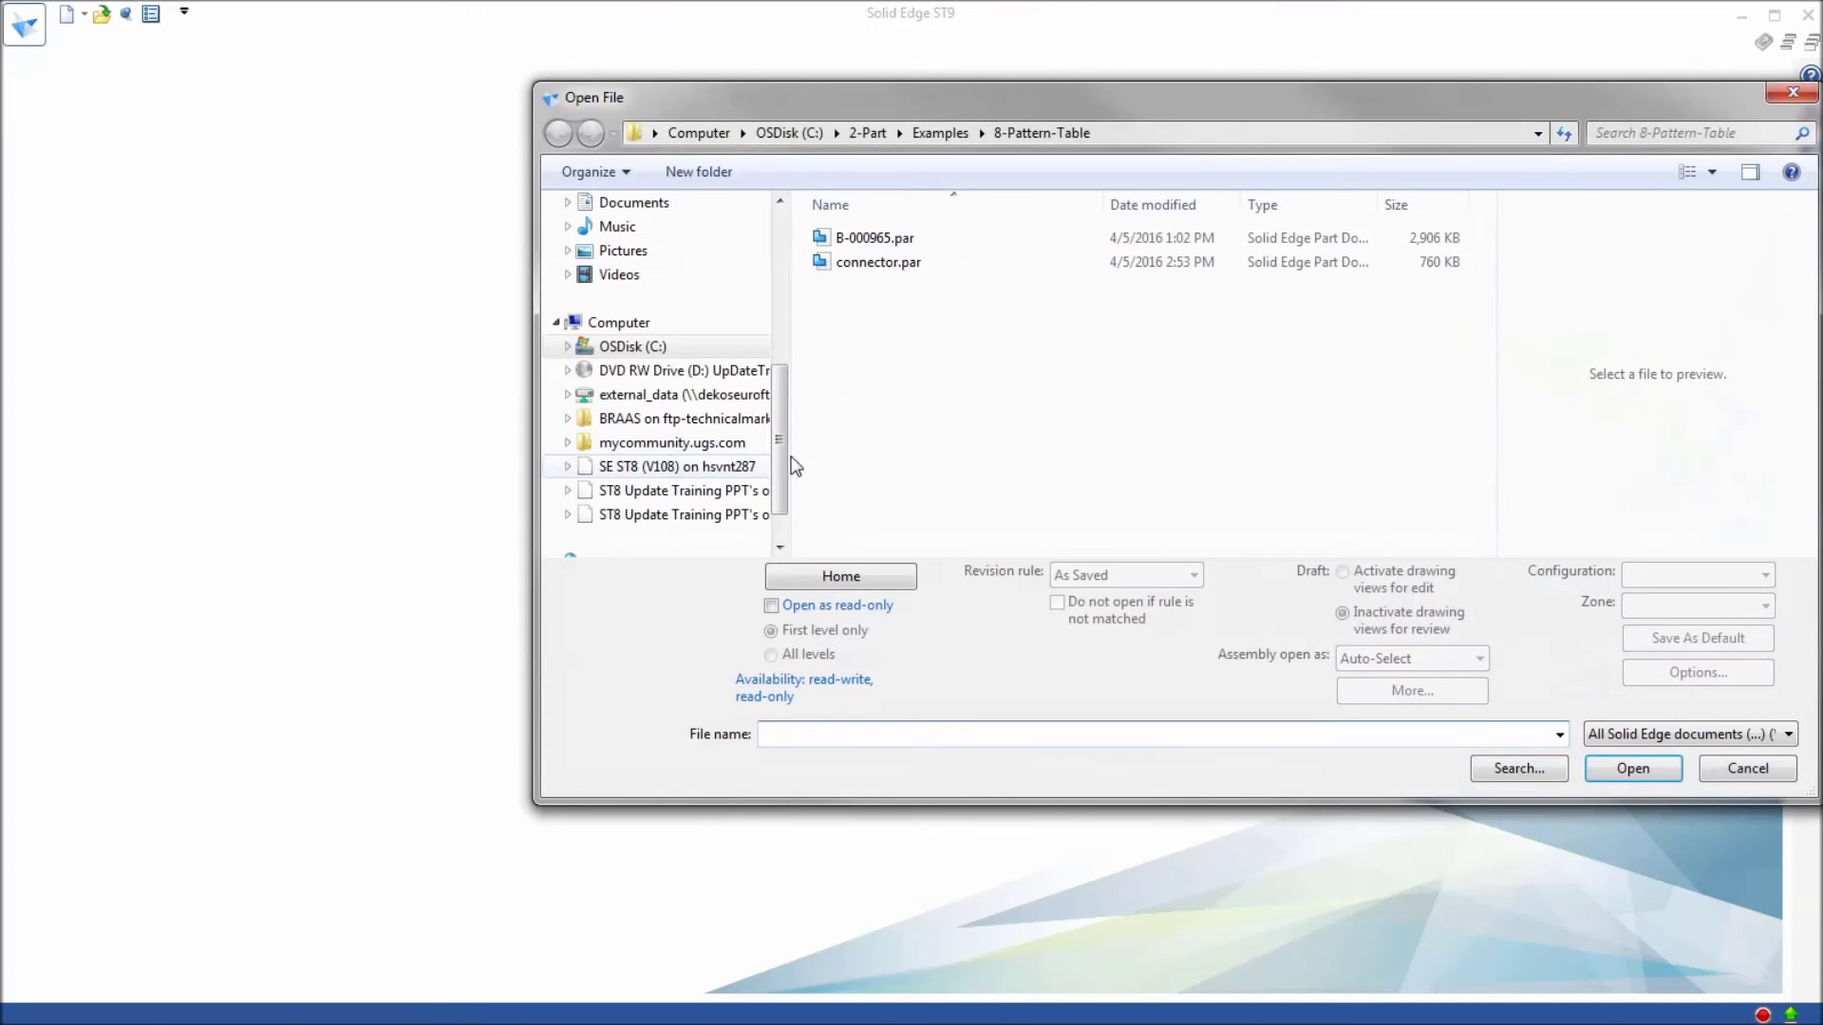
pyautogui.click(859, 263)
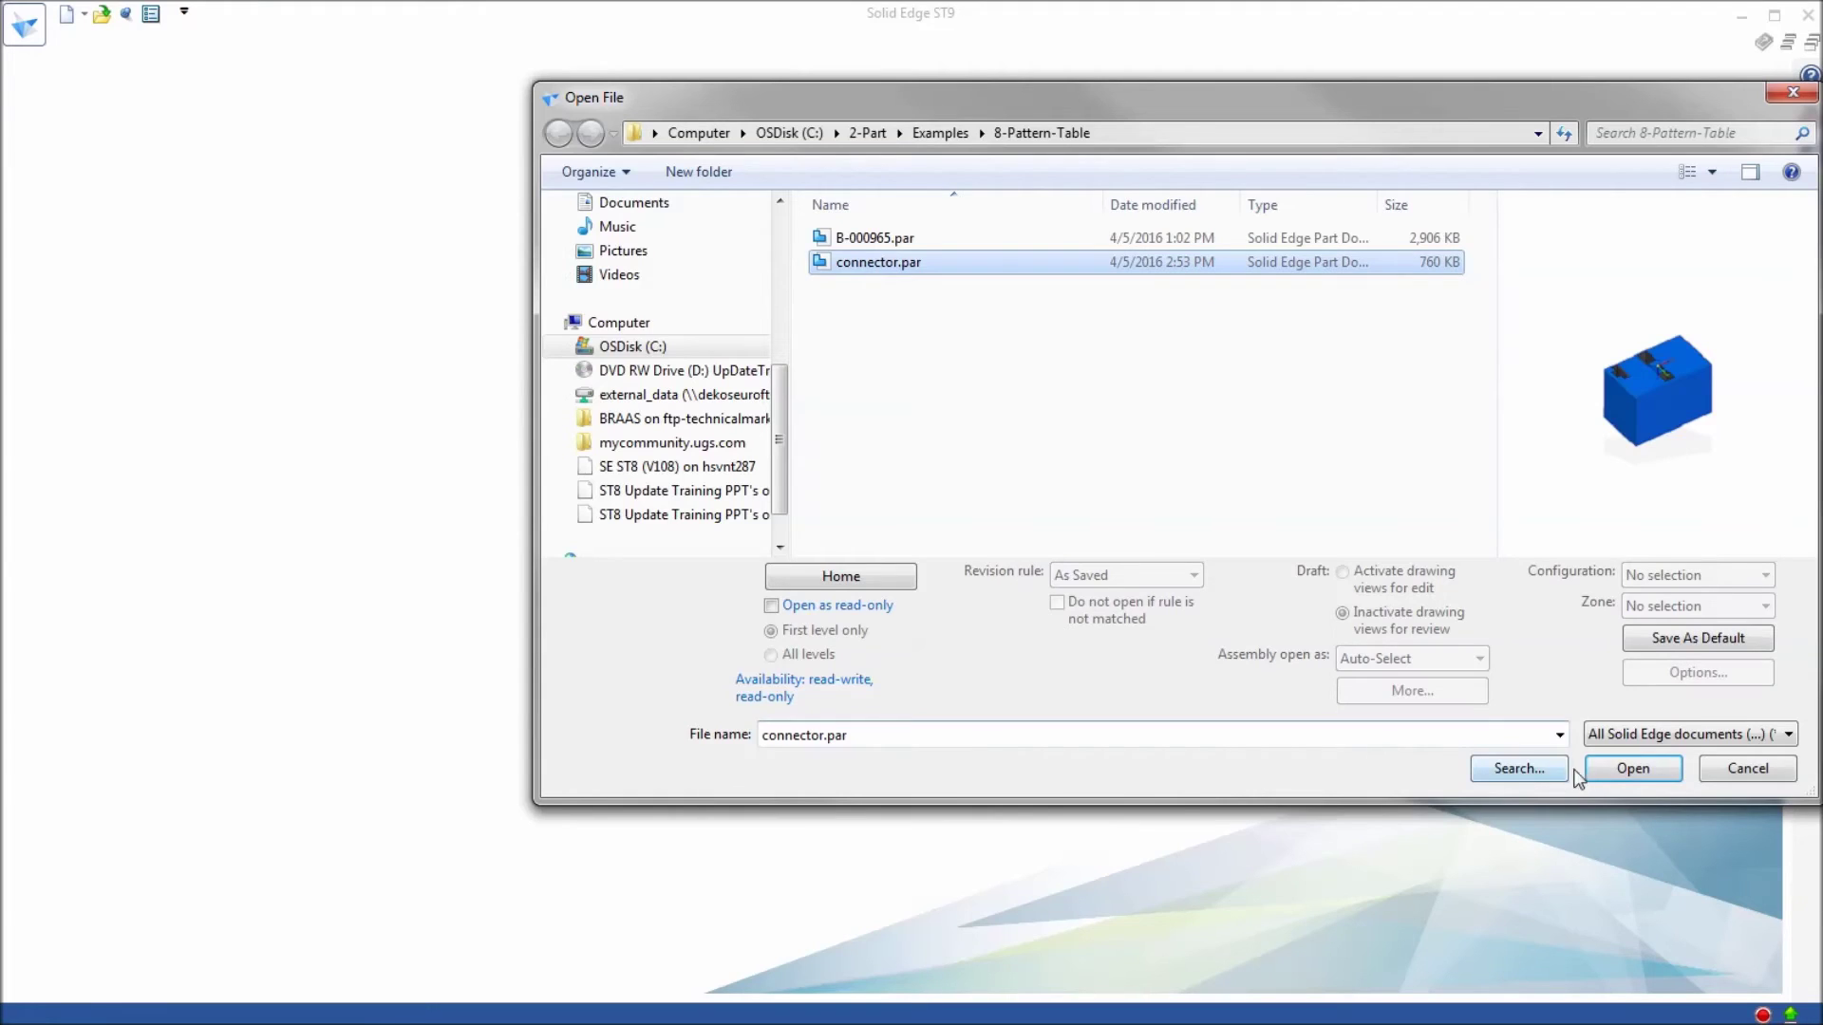
pyautogui.click(1629, 768)
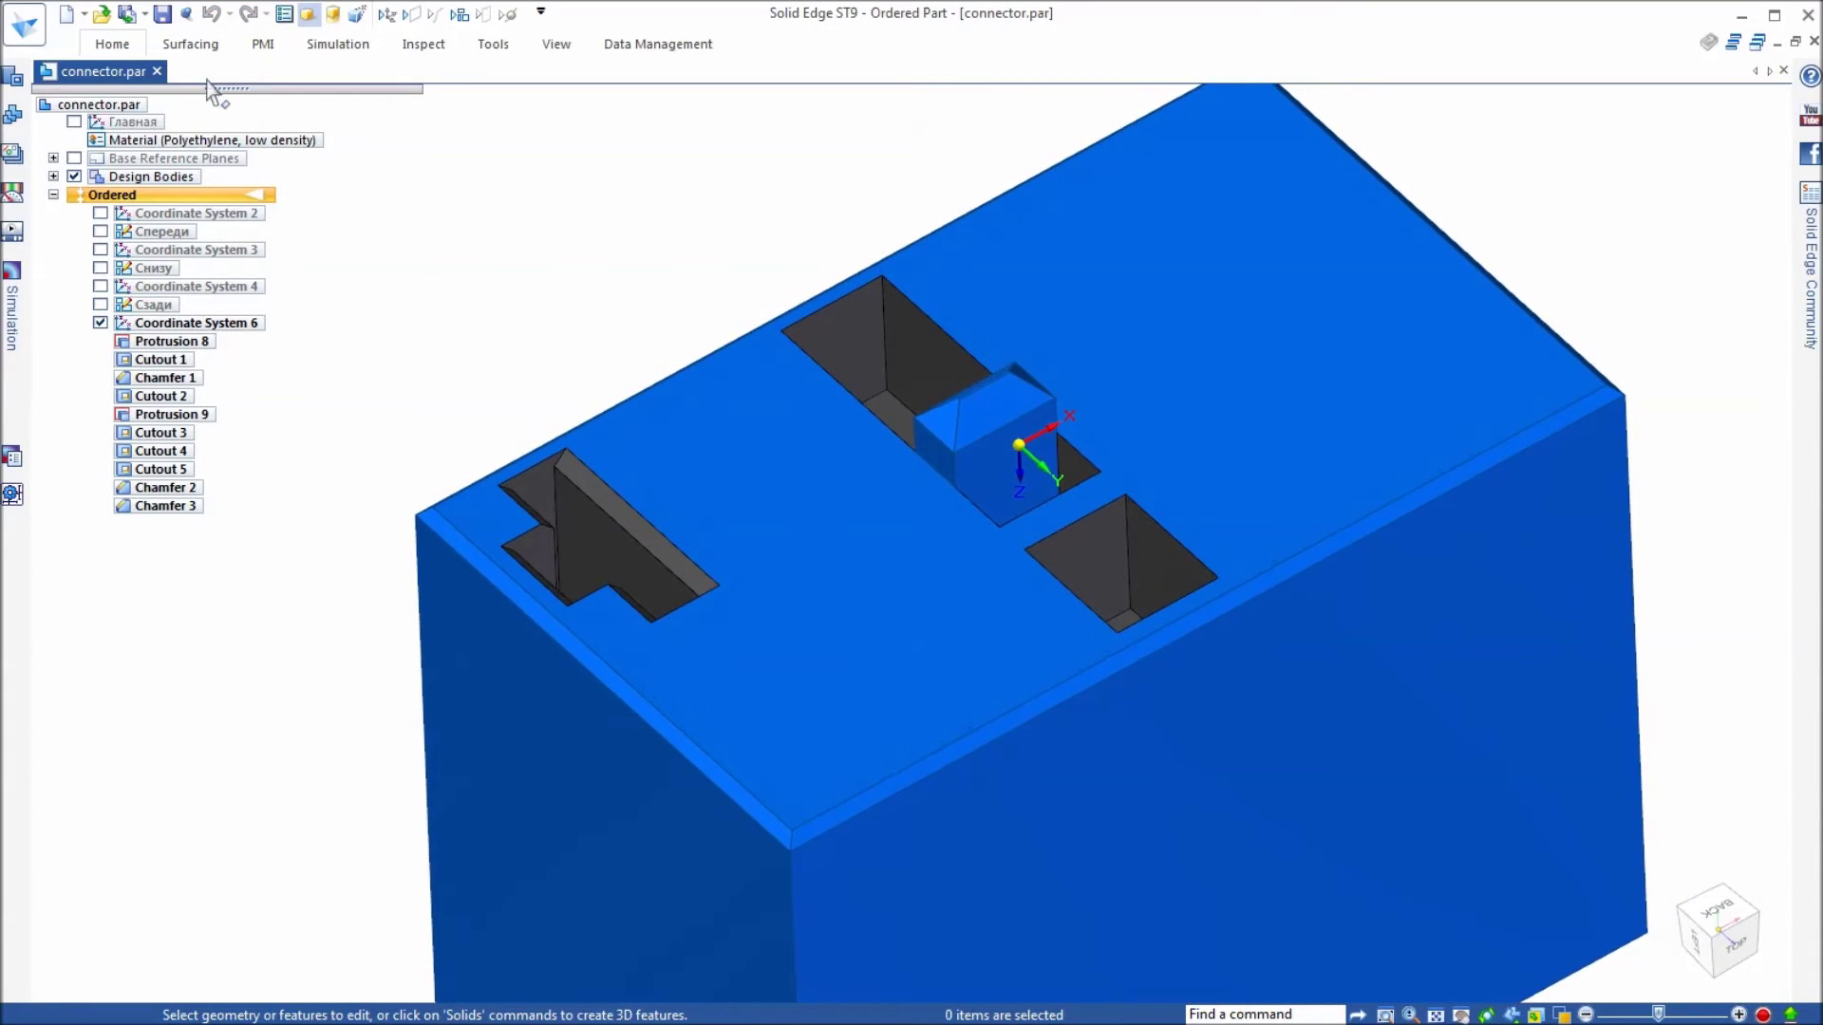
# Step: Start a Pattern by Table of the T-shaped cutout and its chamfer, oriented to Coordinate System 6
pyautogui.click(121, 47)
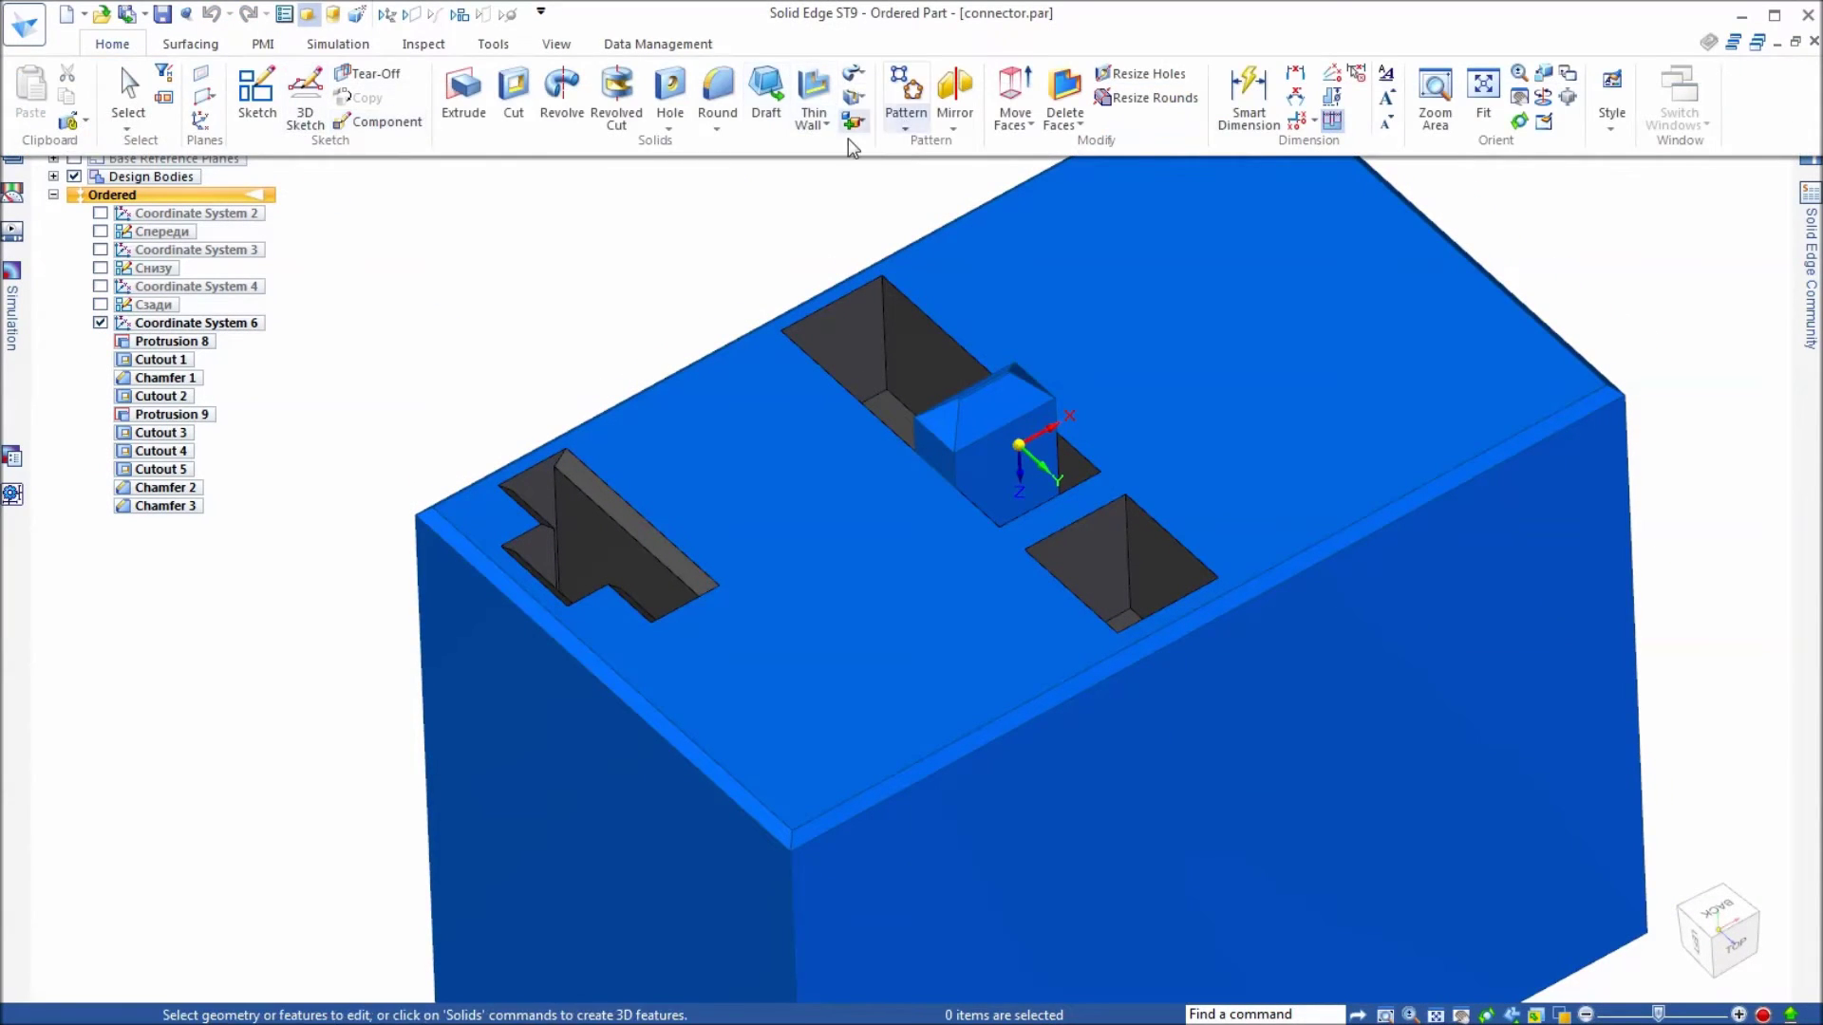
pyautogui.click(906, 124)
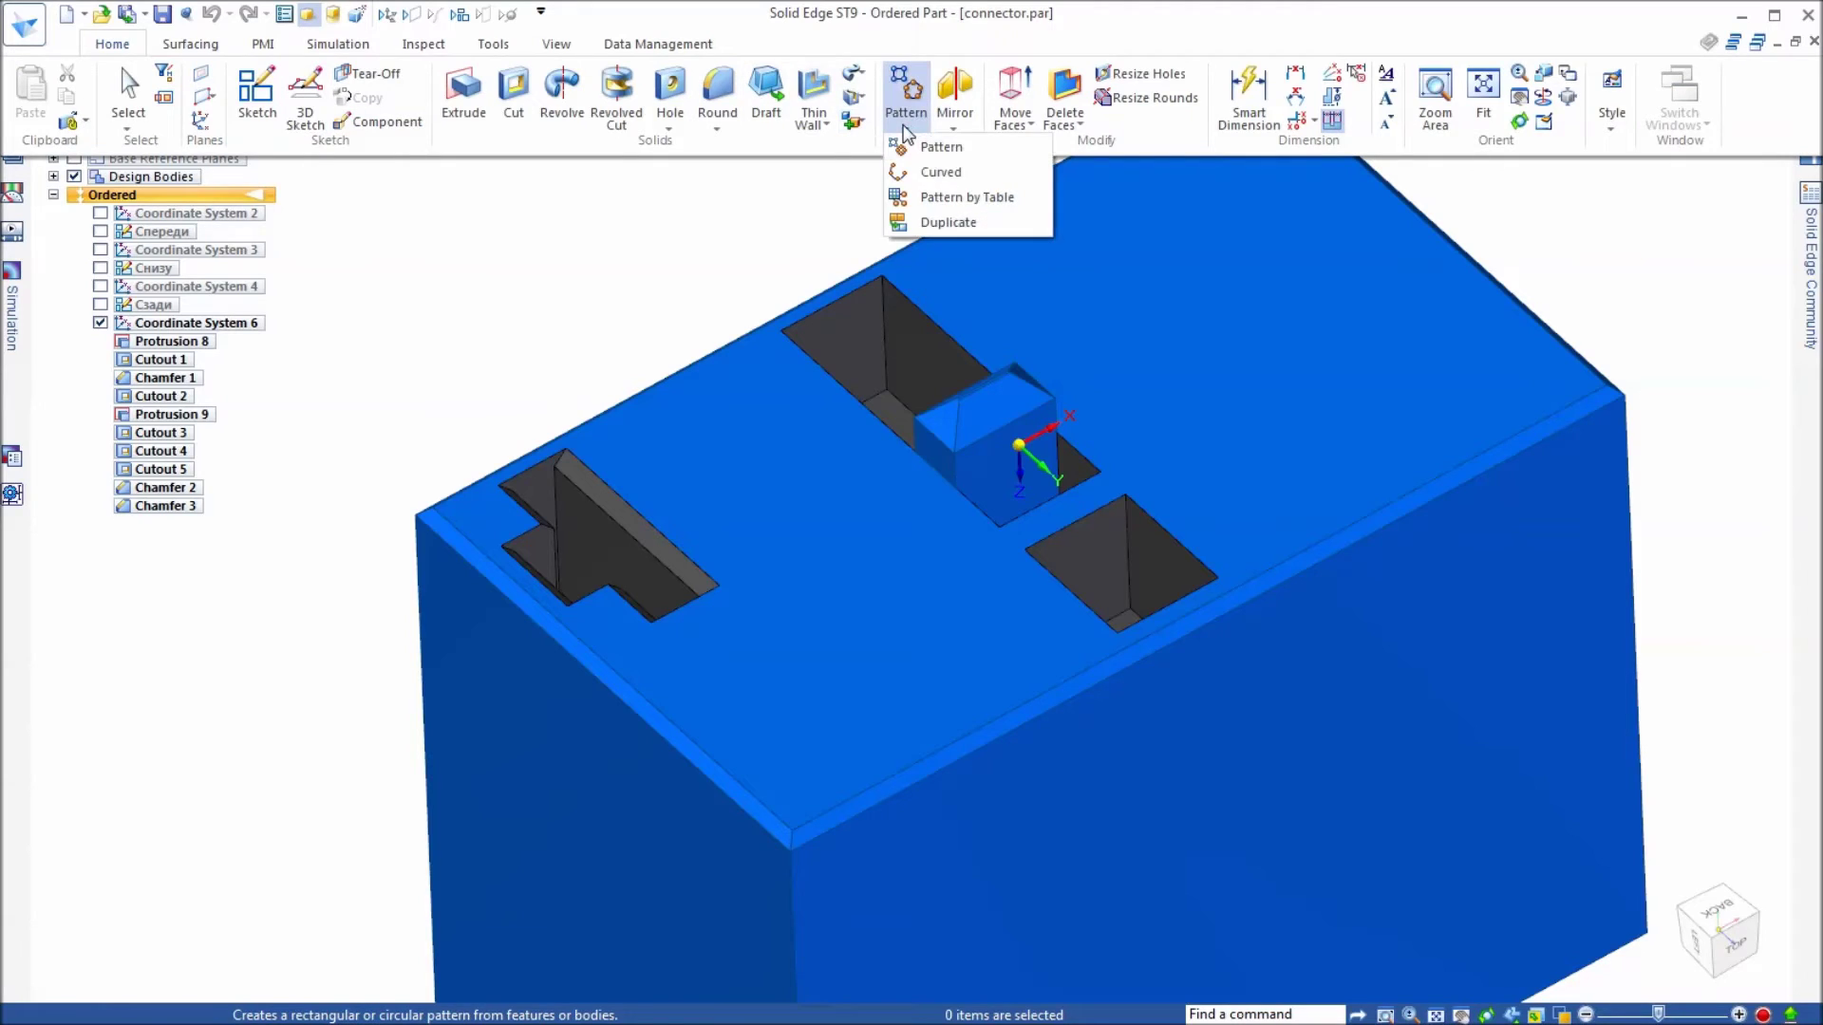
pyautogui.click(935, 197)
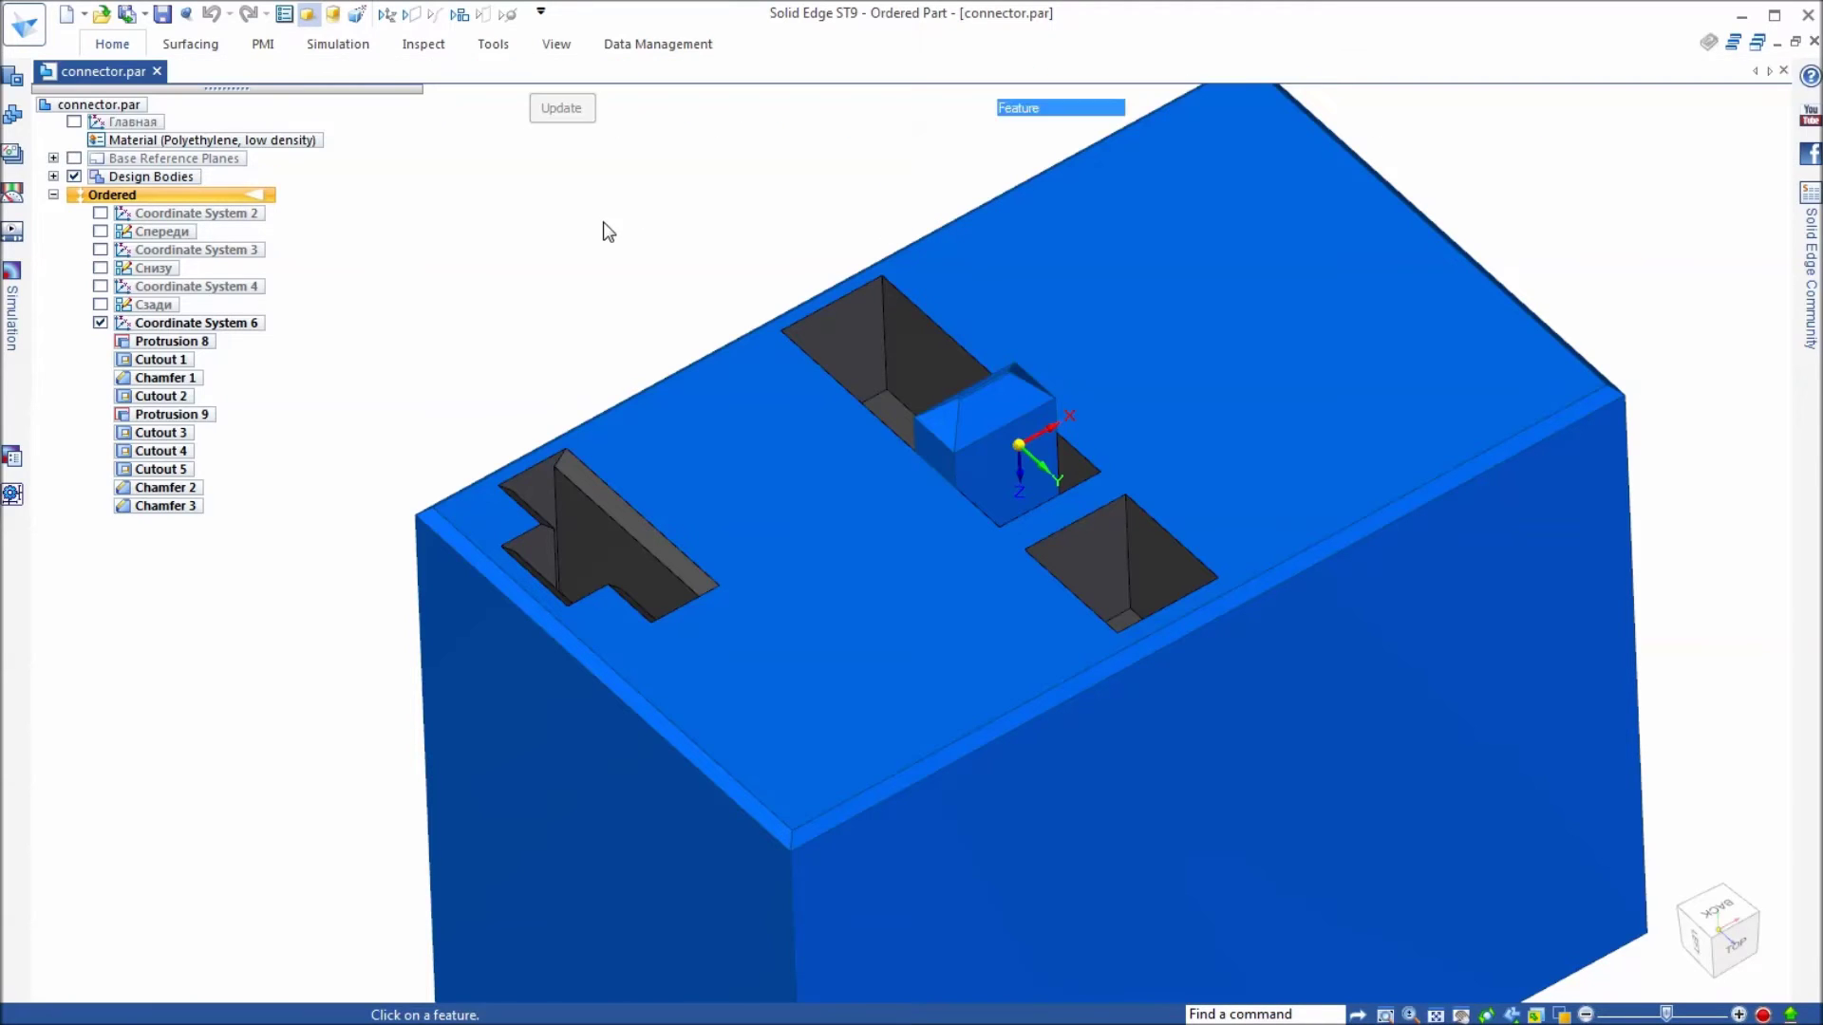
pyautogui.click(596, 524)
pyautogui.click(591, 488)
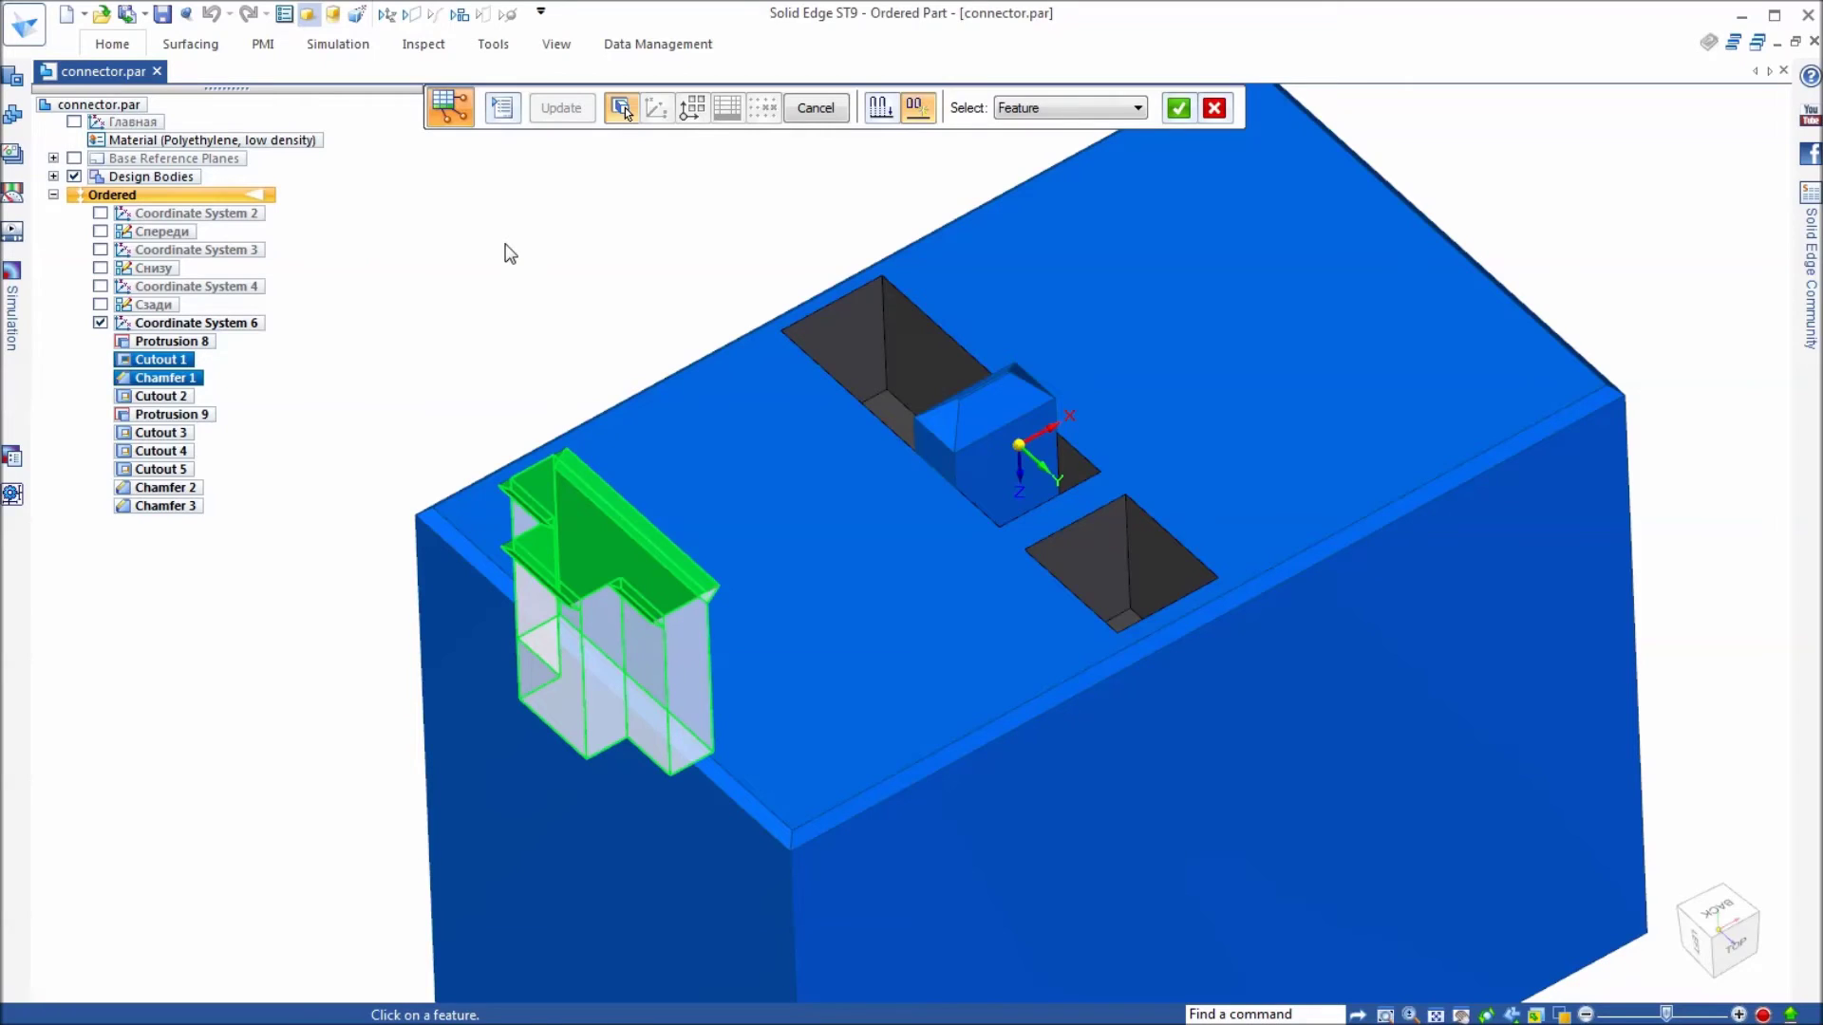
pyautogui.rightClick(507, 254)
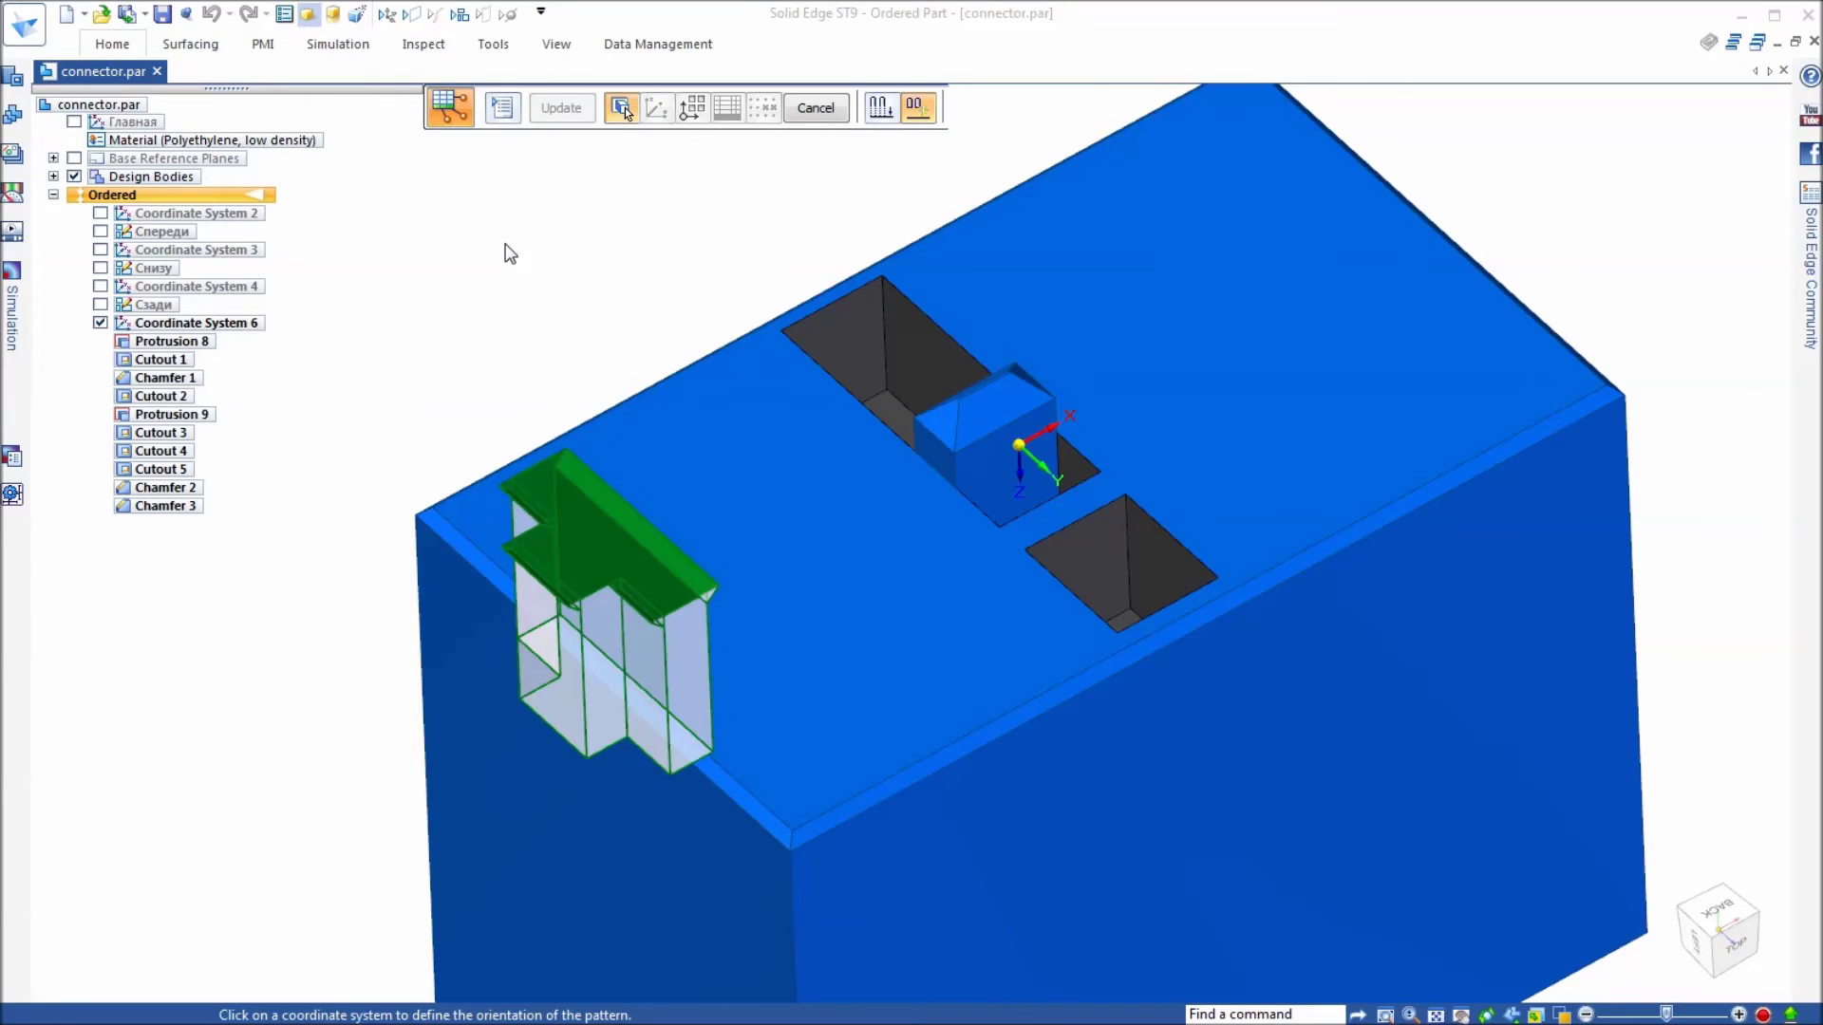
pyautogui.click(1018, 459)
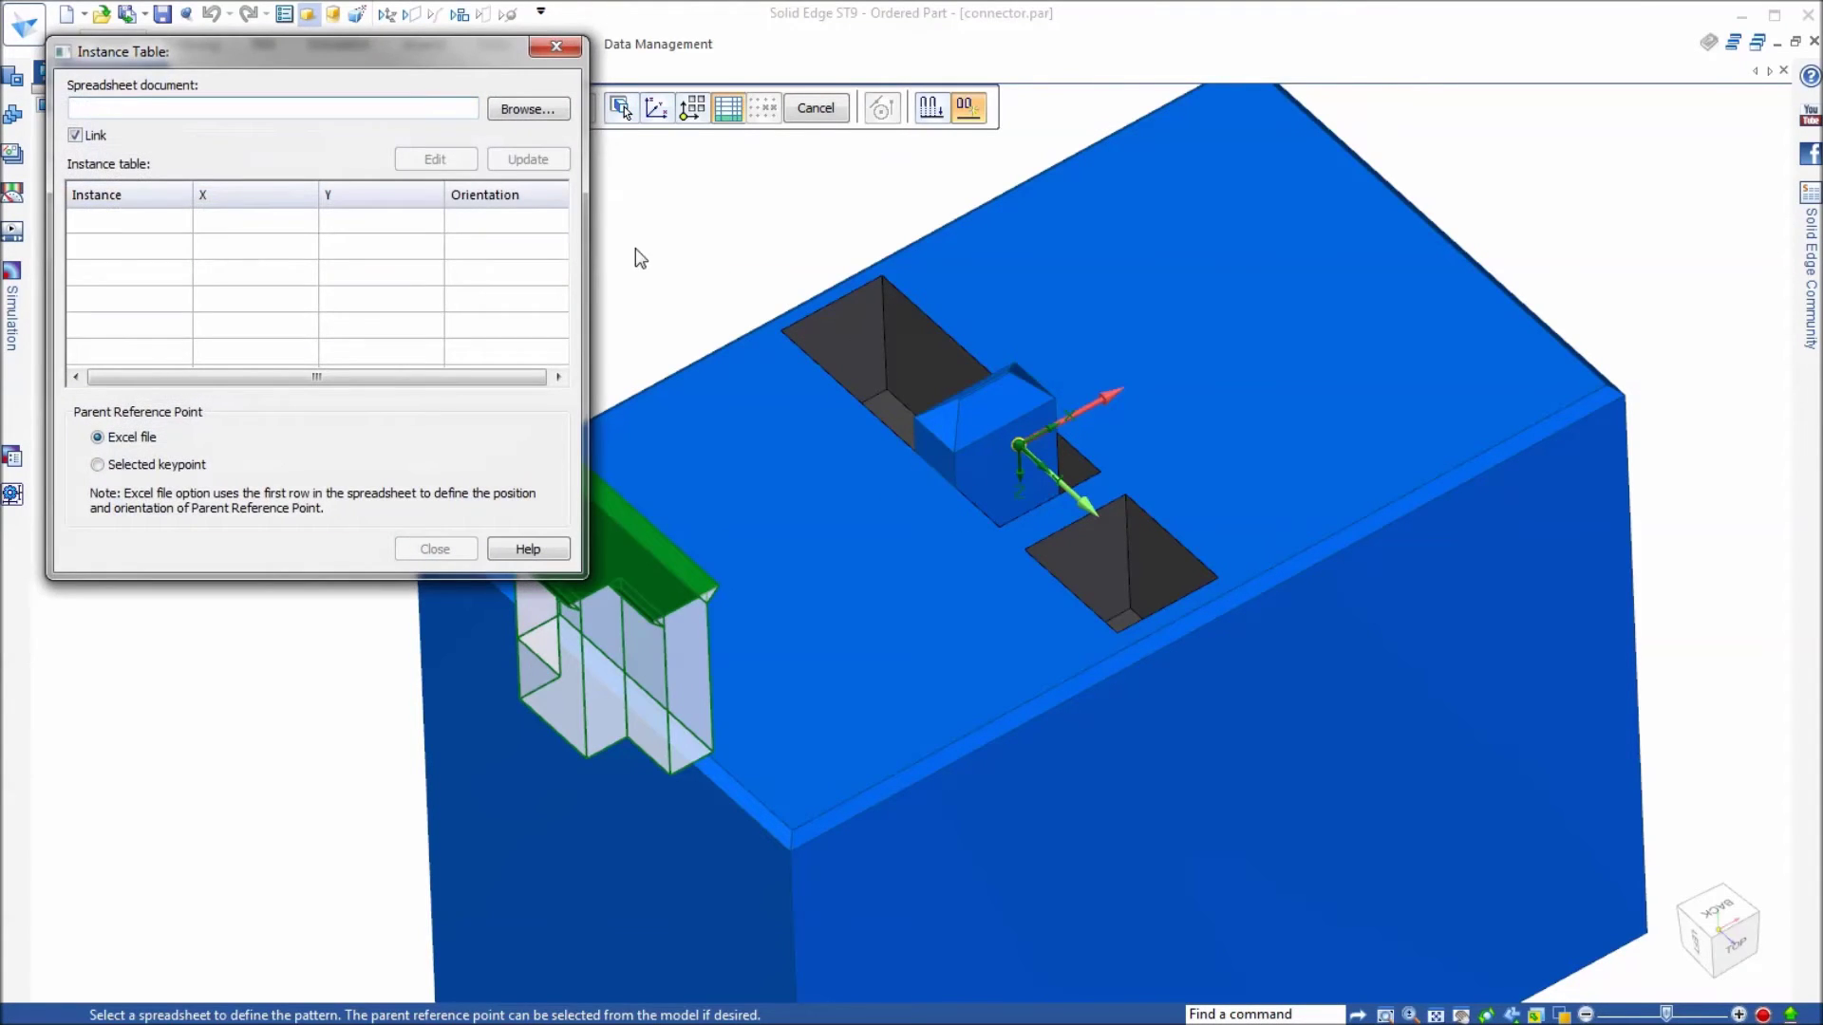
# Step: Load Terminal Location.xlsx as the linked spreadsheet for the pattern's instance table
pyautogui.click(520, 109)
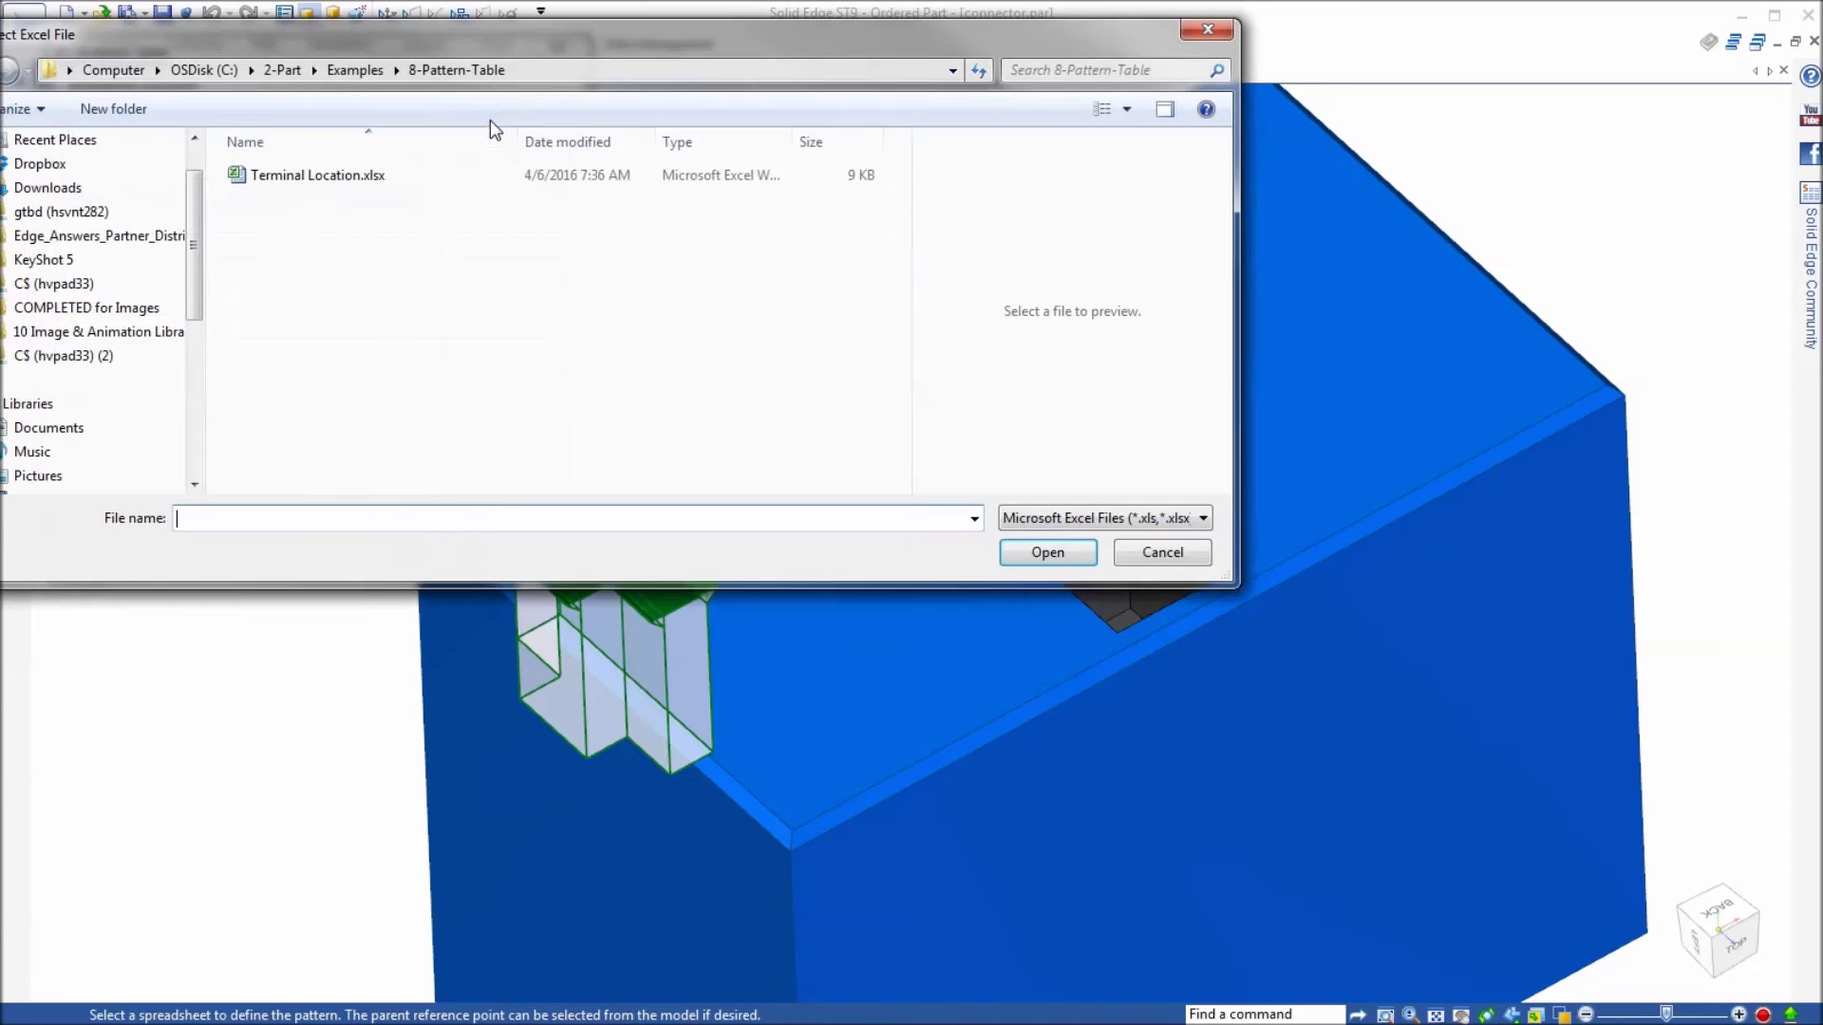
pyautogui.click(300, 177)
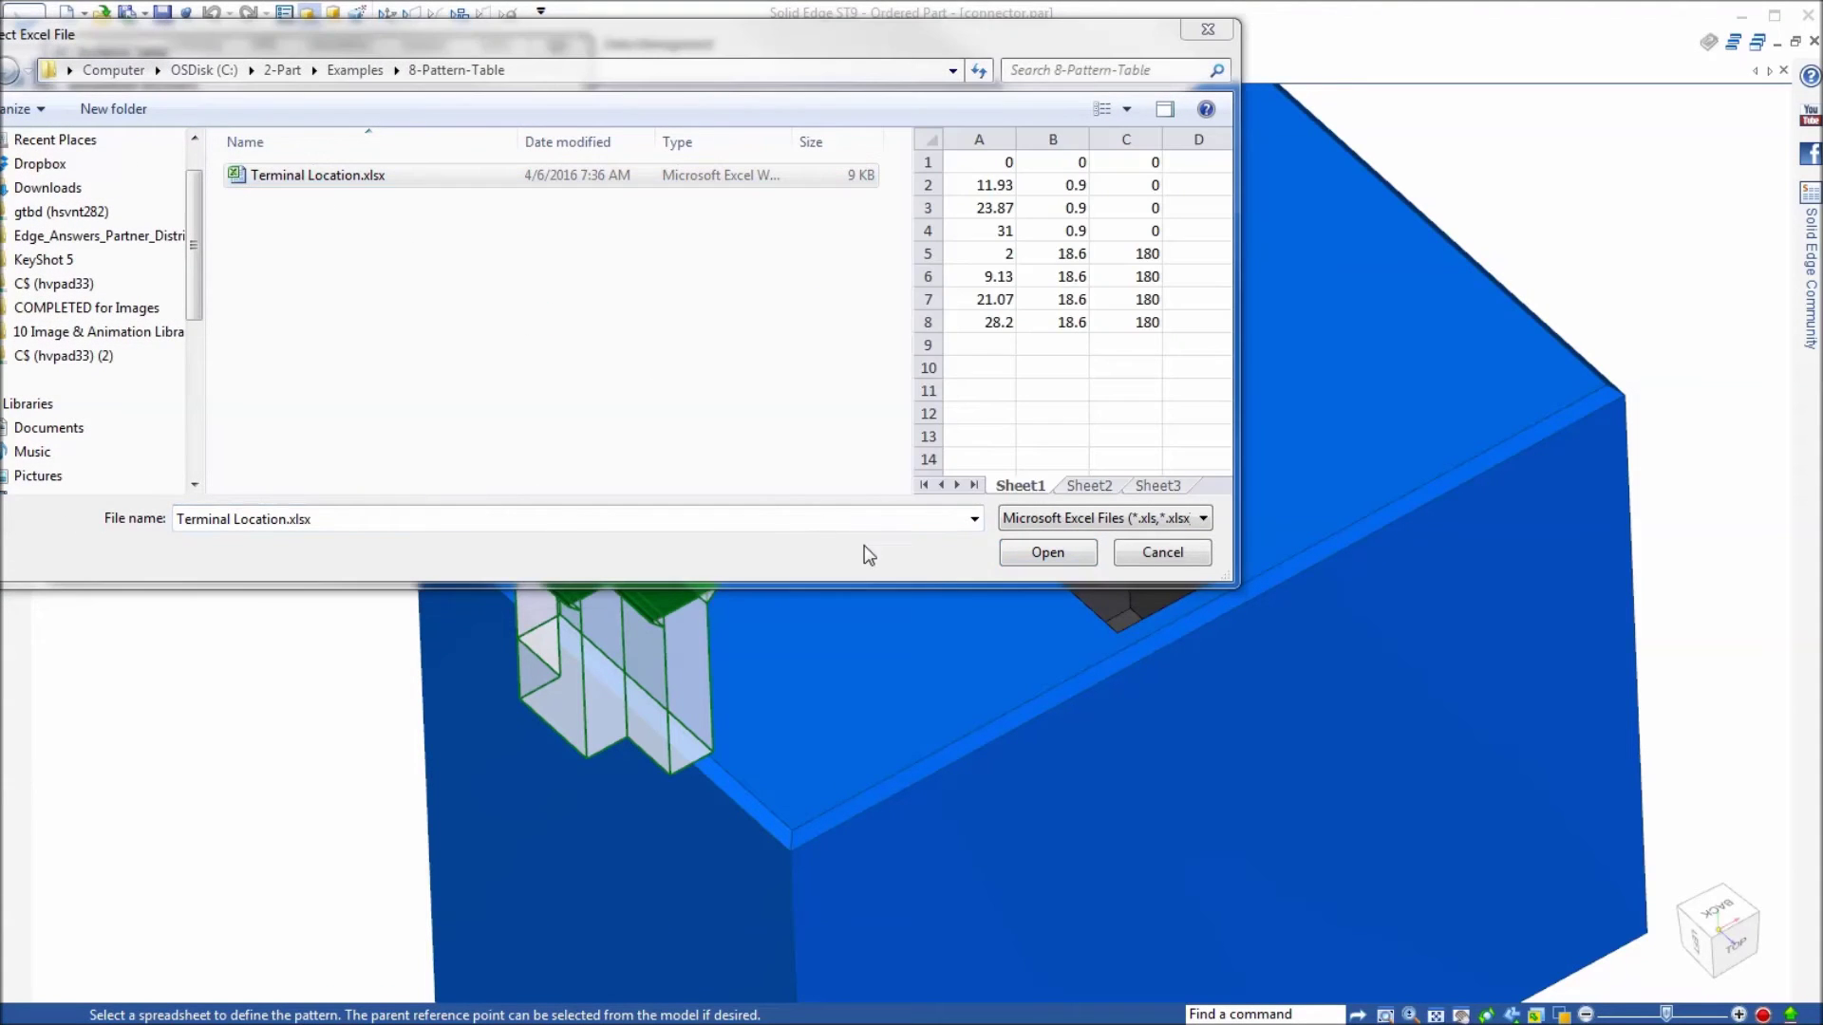
pyautogui.click(1037, 554)
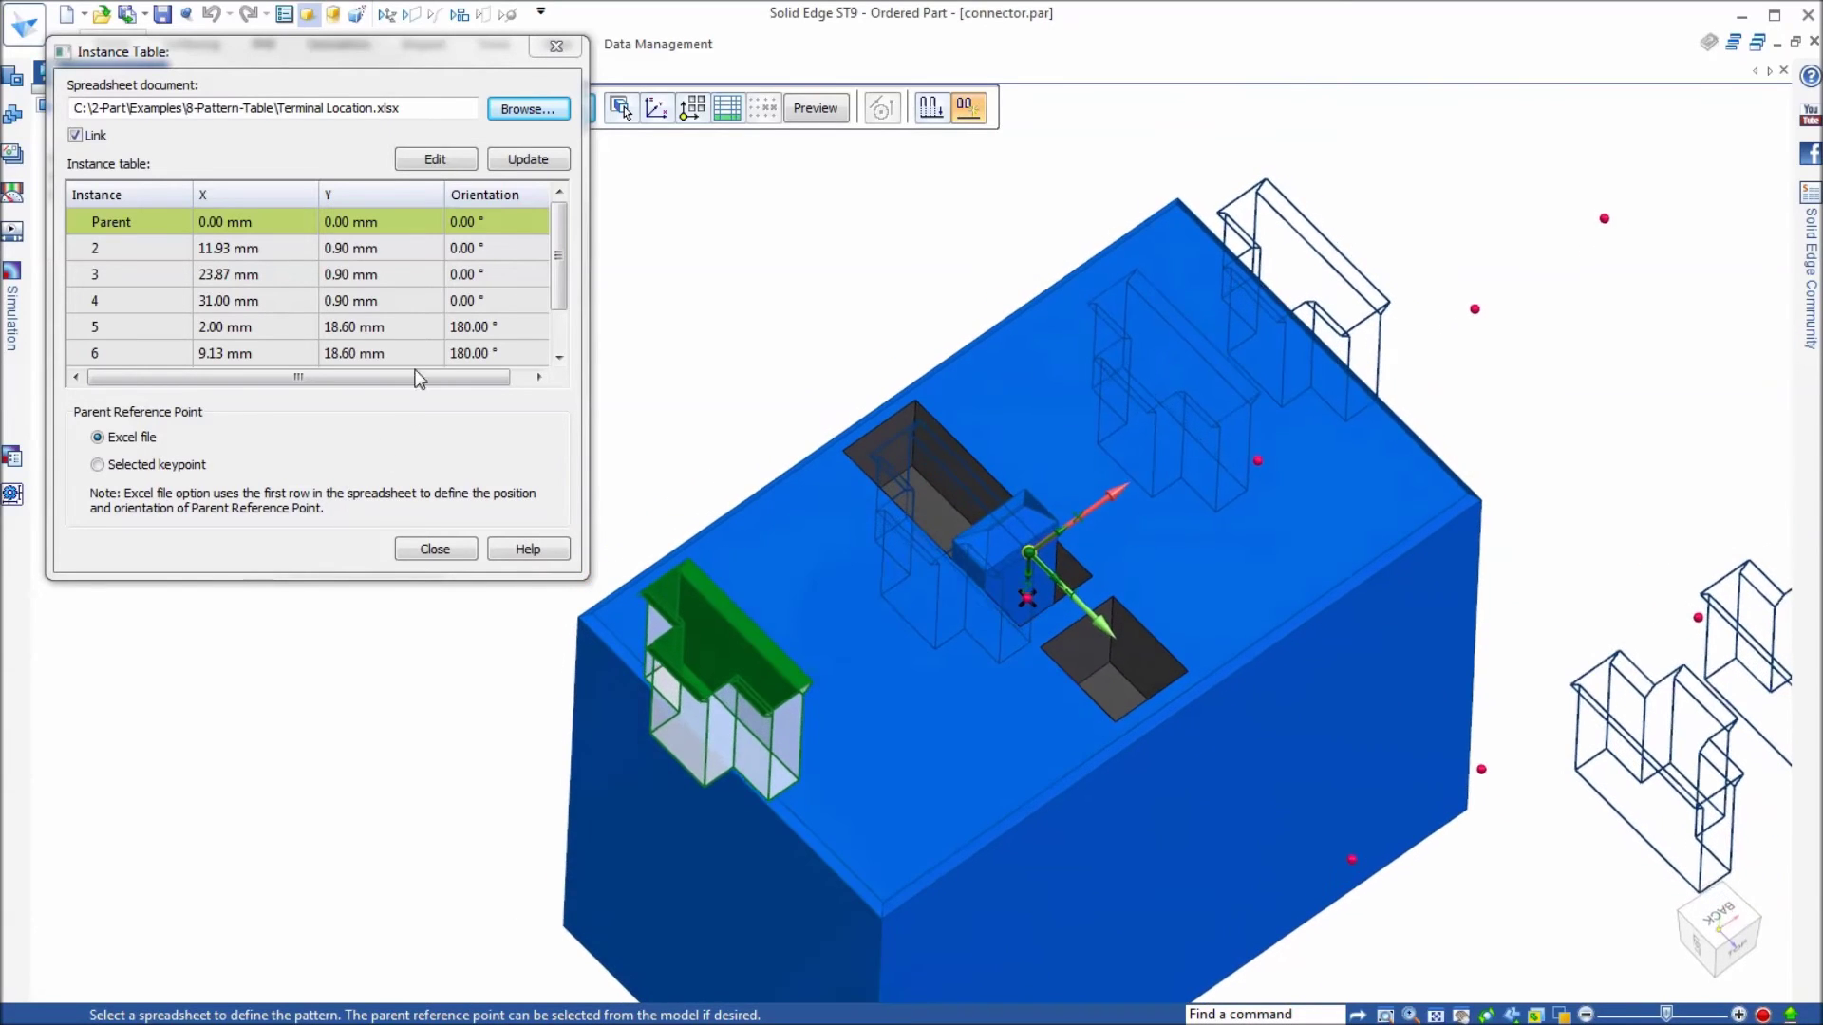
# Step: Try to define the pattern's origin point at the block's top corner nearest the selected cutout
pyautogui.click(688, 111)
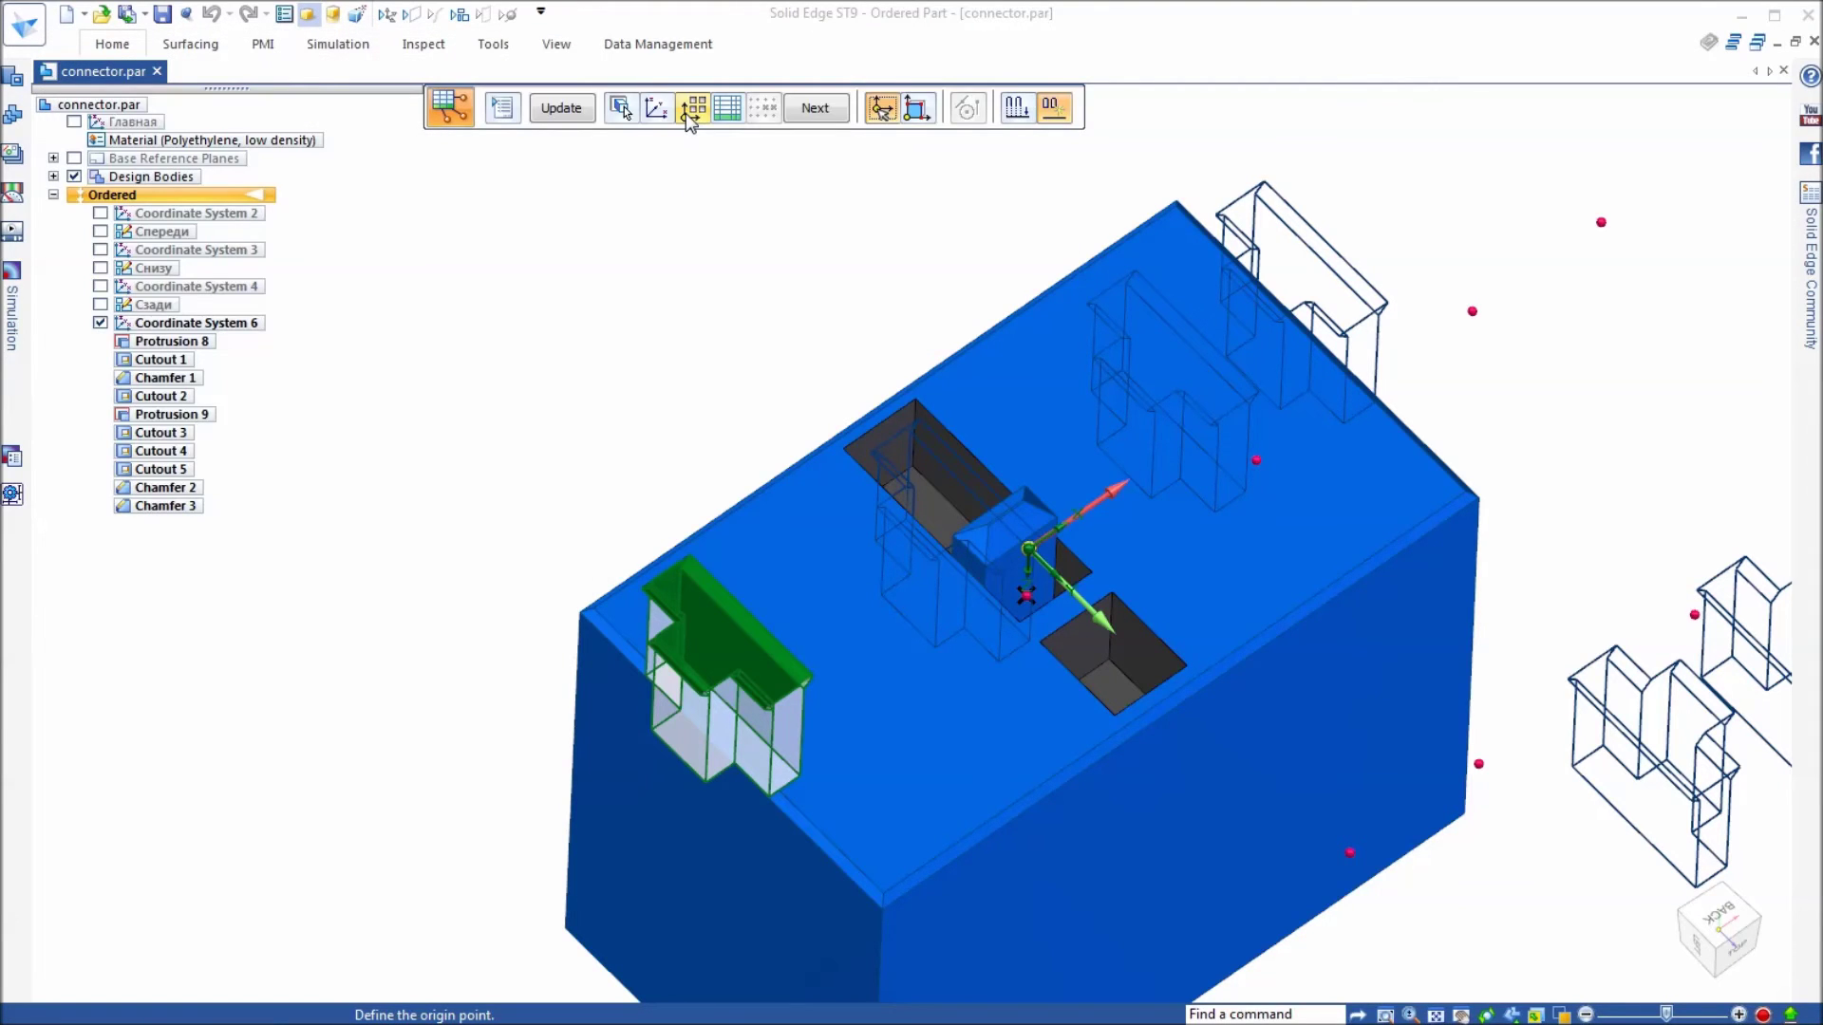
pyautogui.click(916, 108)
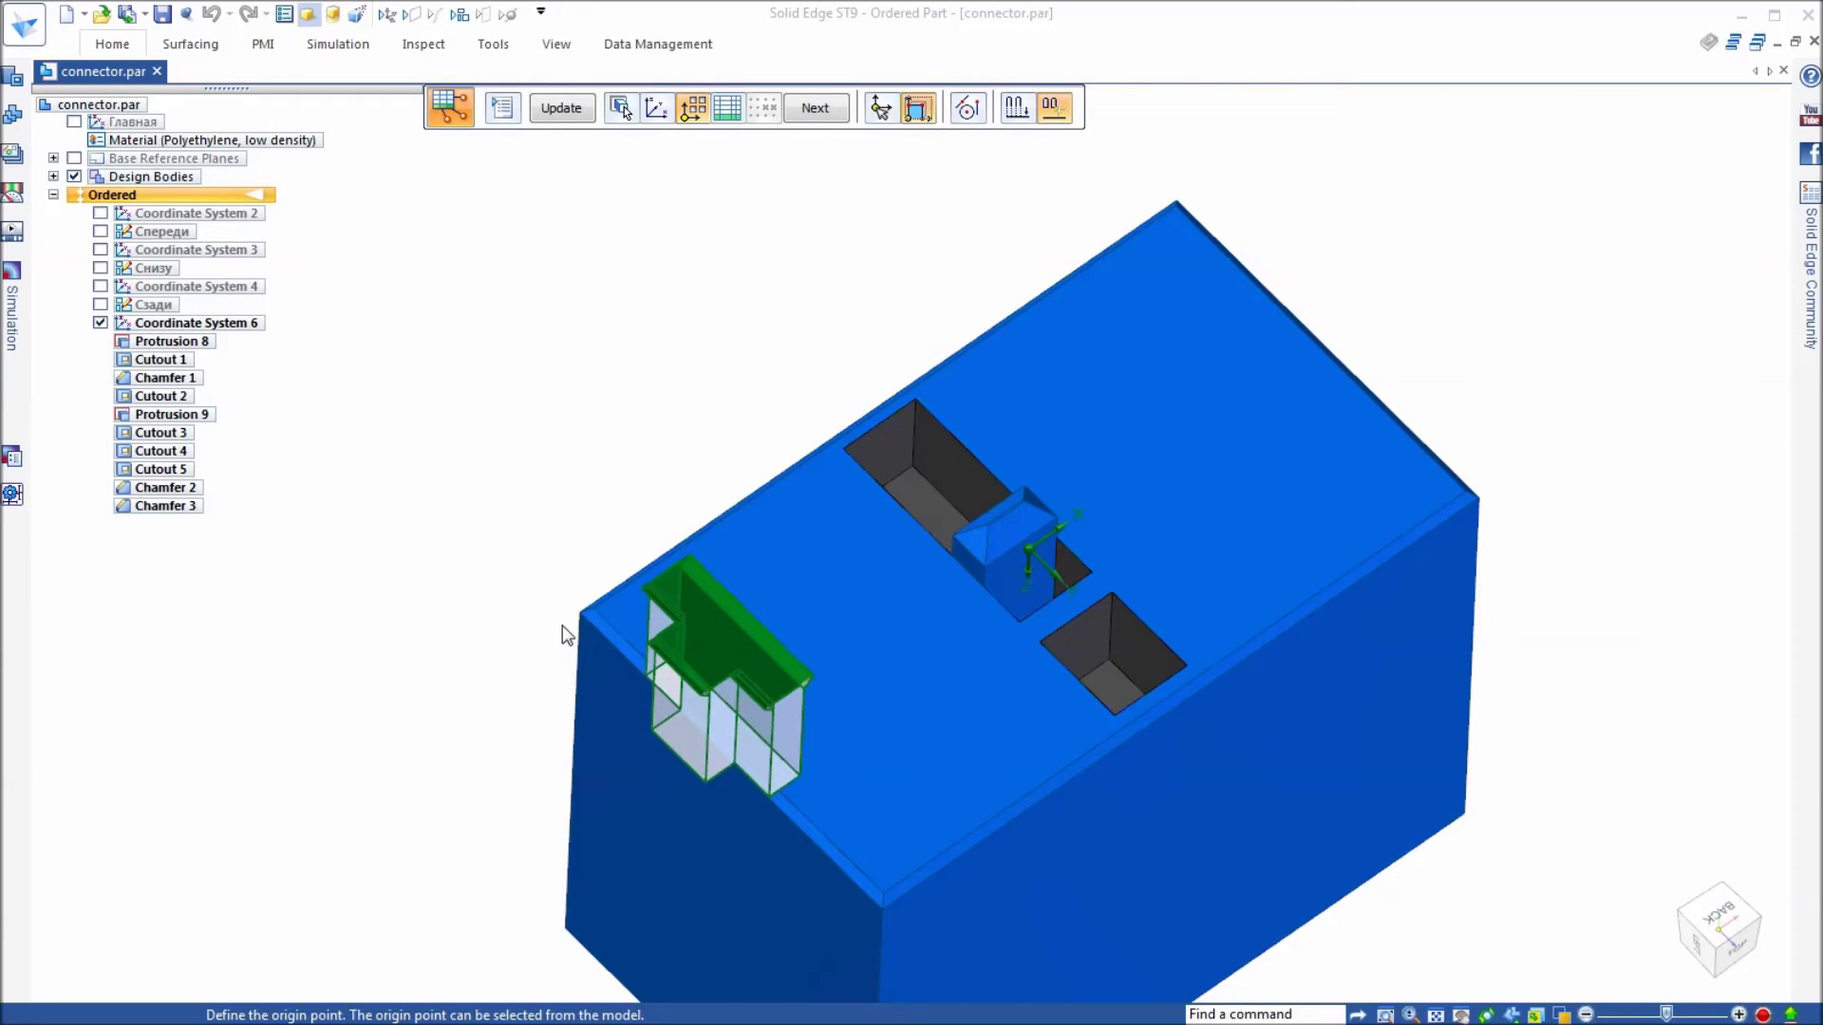
pyautogui.scroll(5, 563, 630)
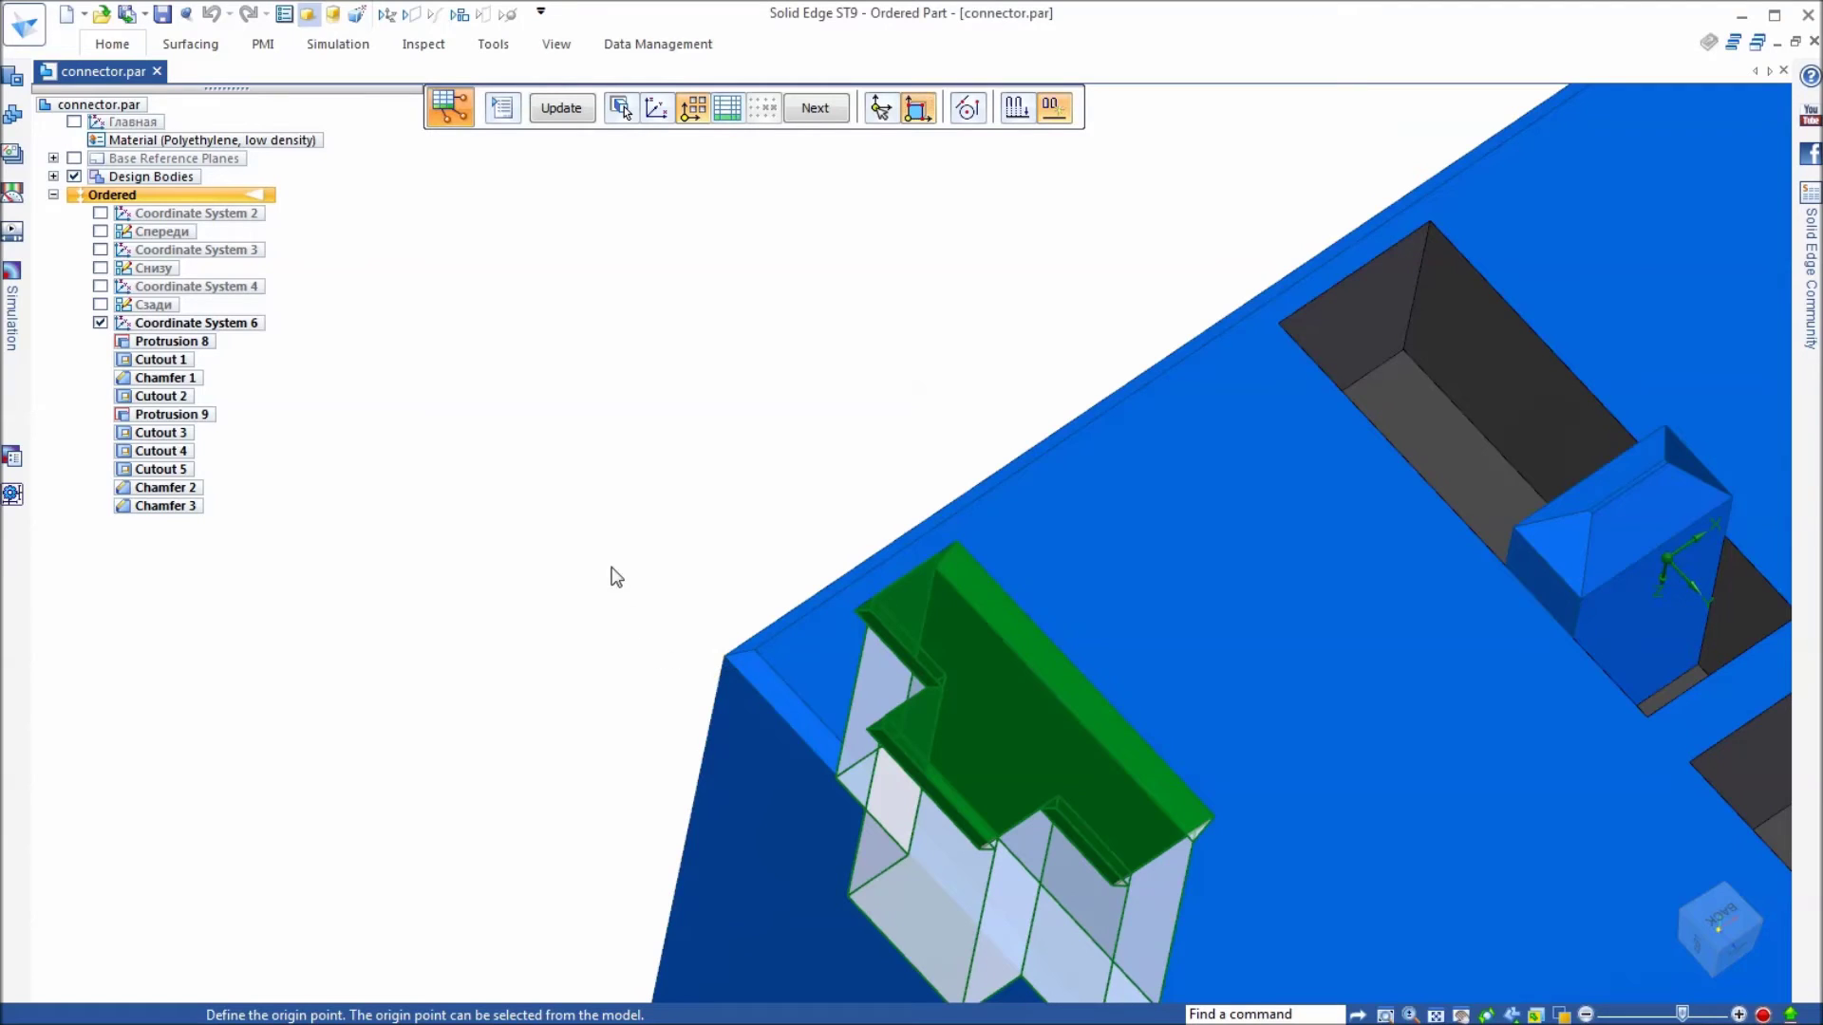
pyautogui.scroll(-3, 579, 525)
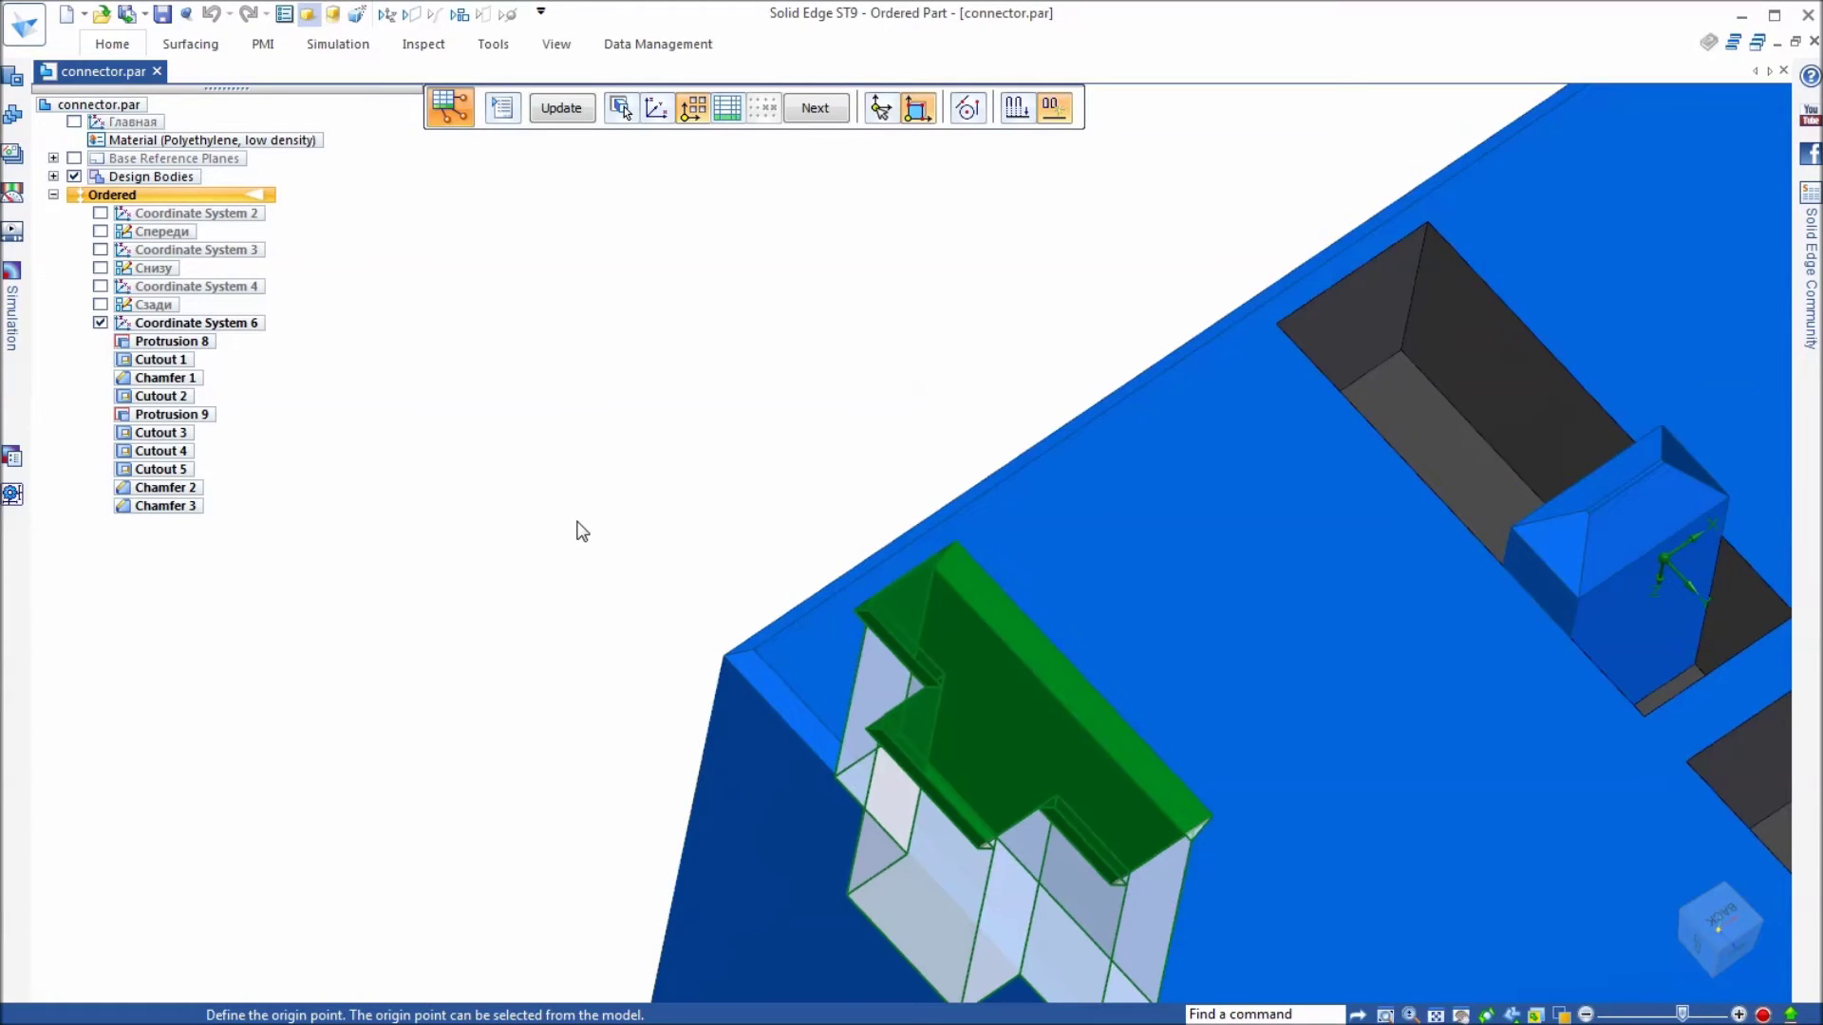
pyautogui.scroll(-2, 515, 491)
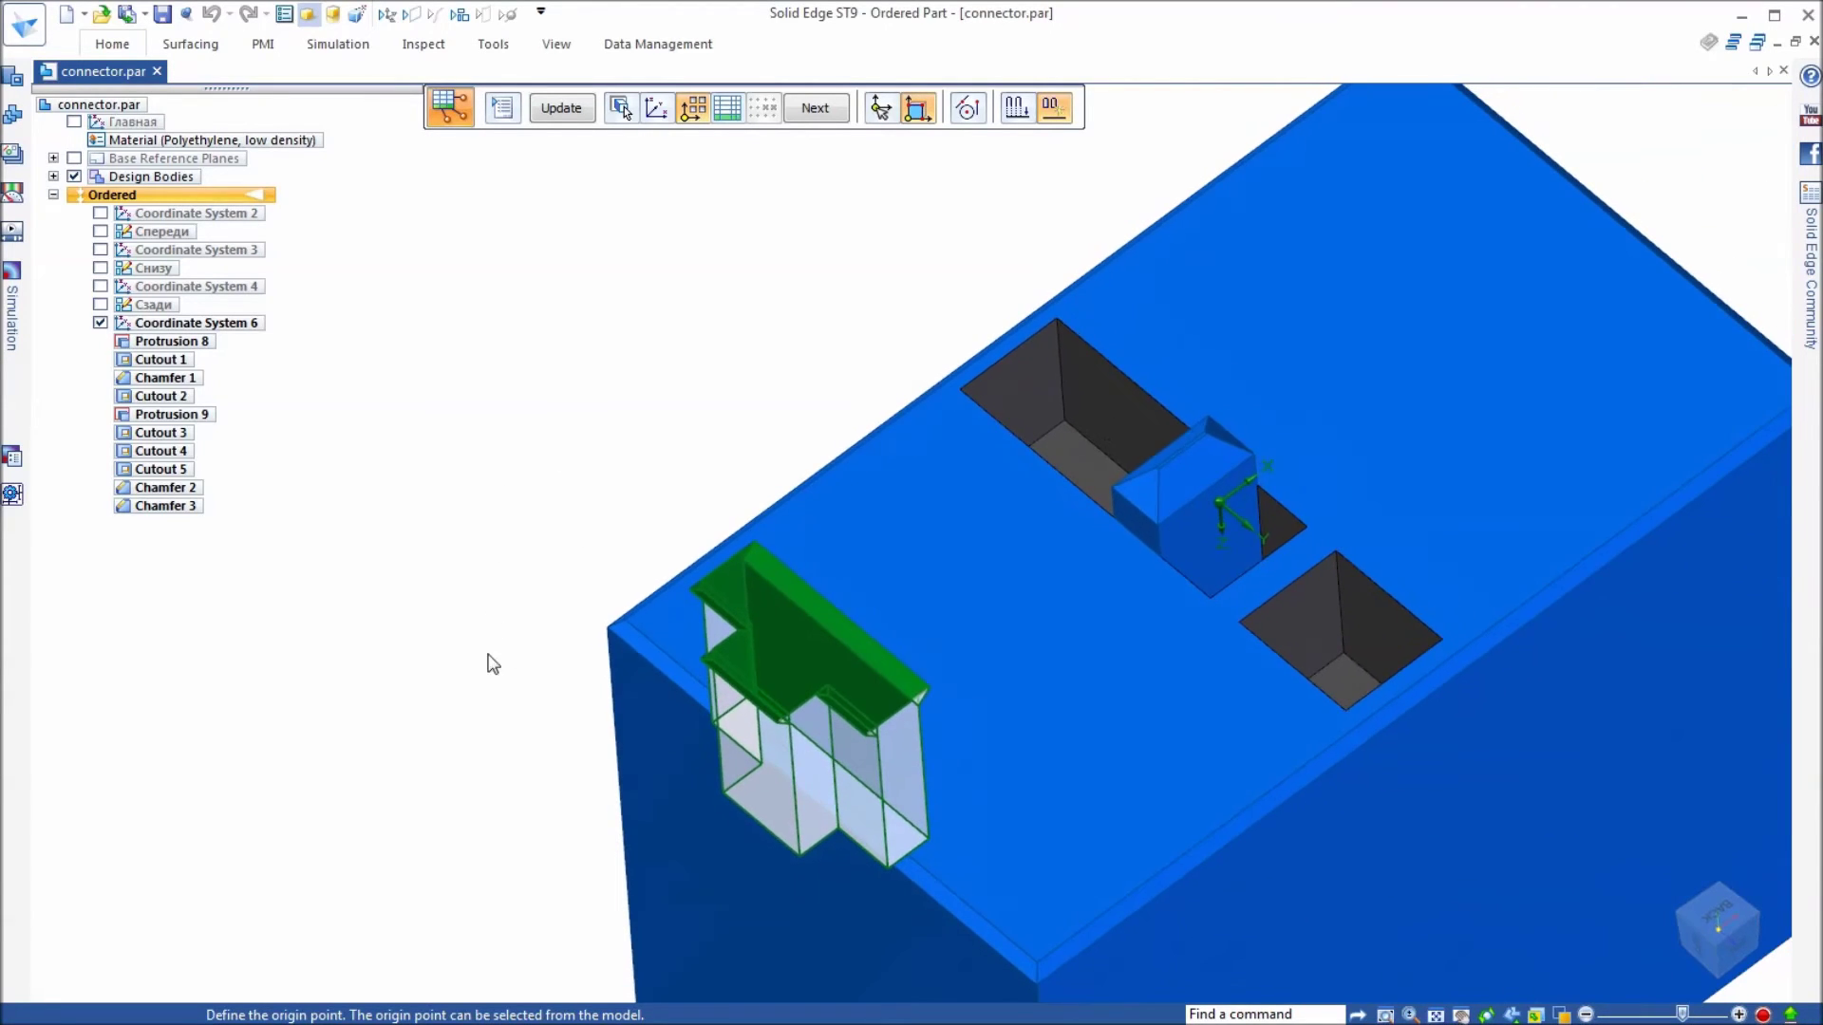
pyautogui.click(611, 634)
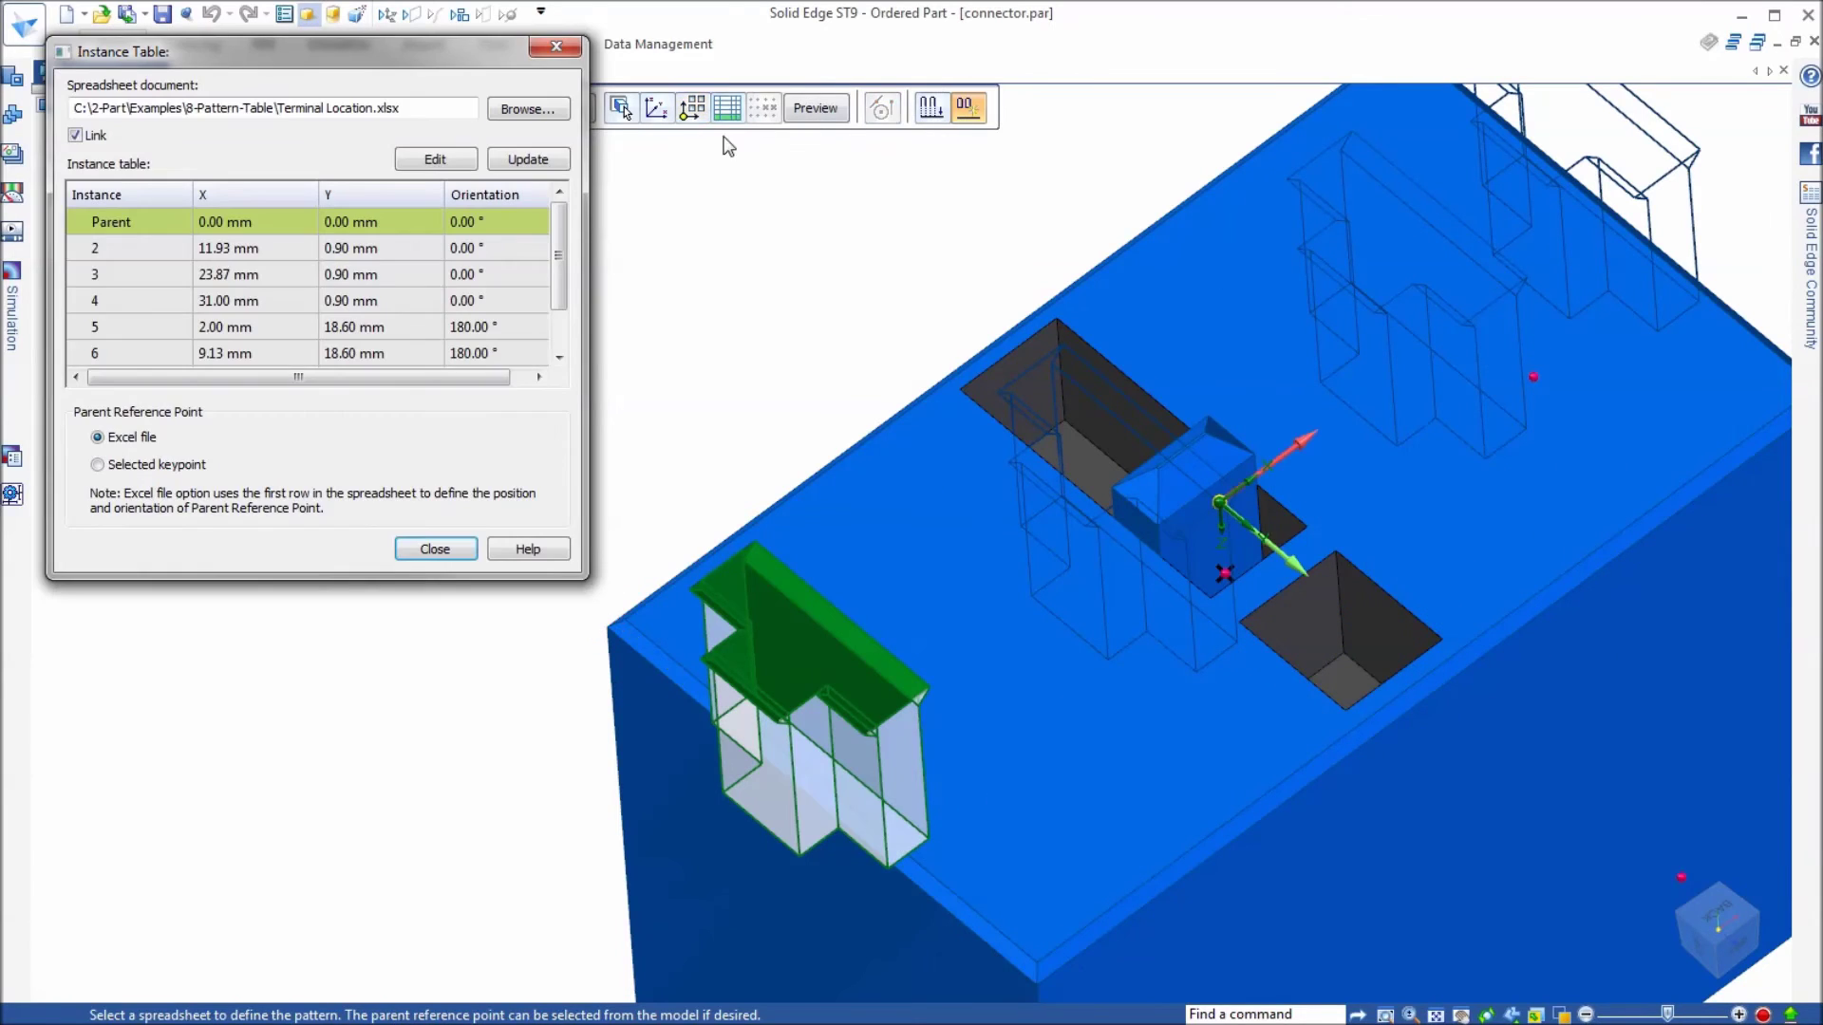
# Step: Place the pattern's origin point on the block's outermost top corner beside the selected cutout and accept it
pyautogui.click(692, 107)
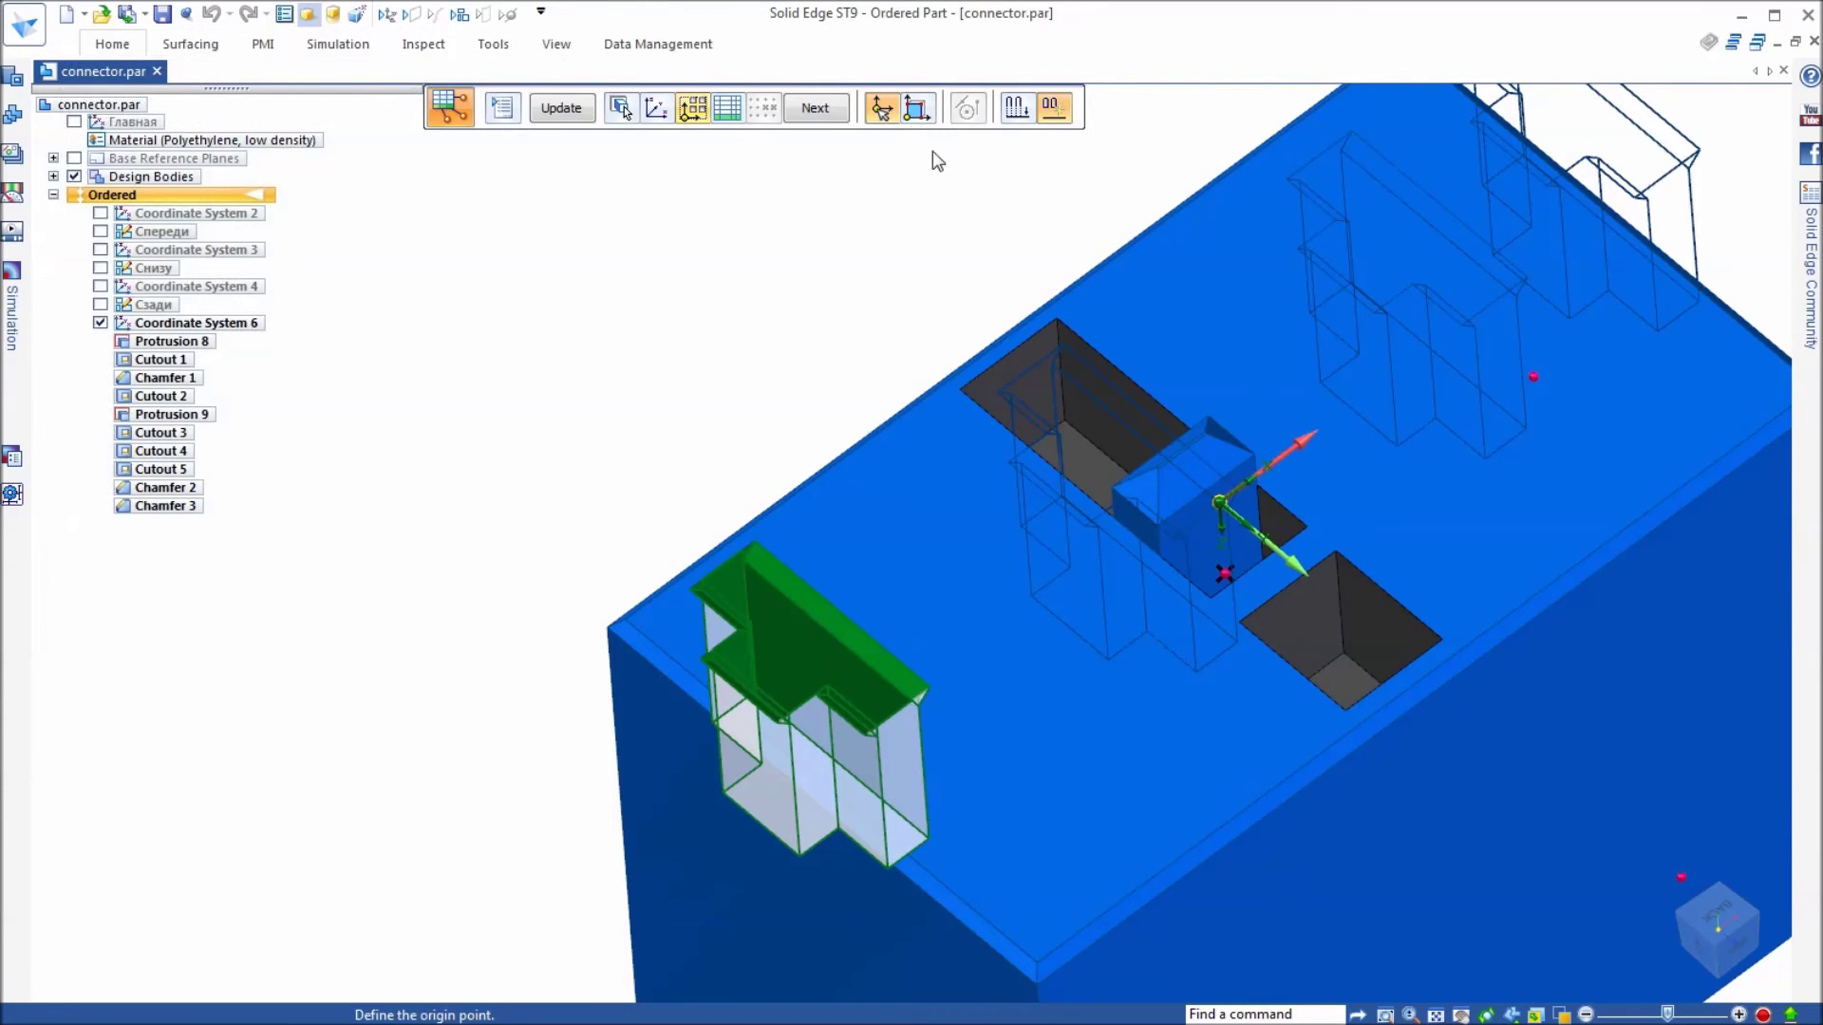
pyautogui.scroll(3, 596, 670)
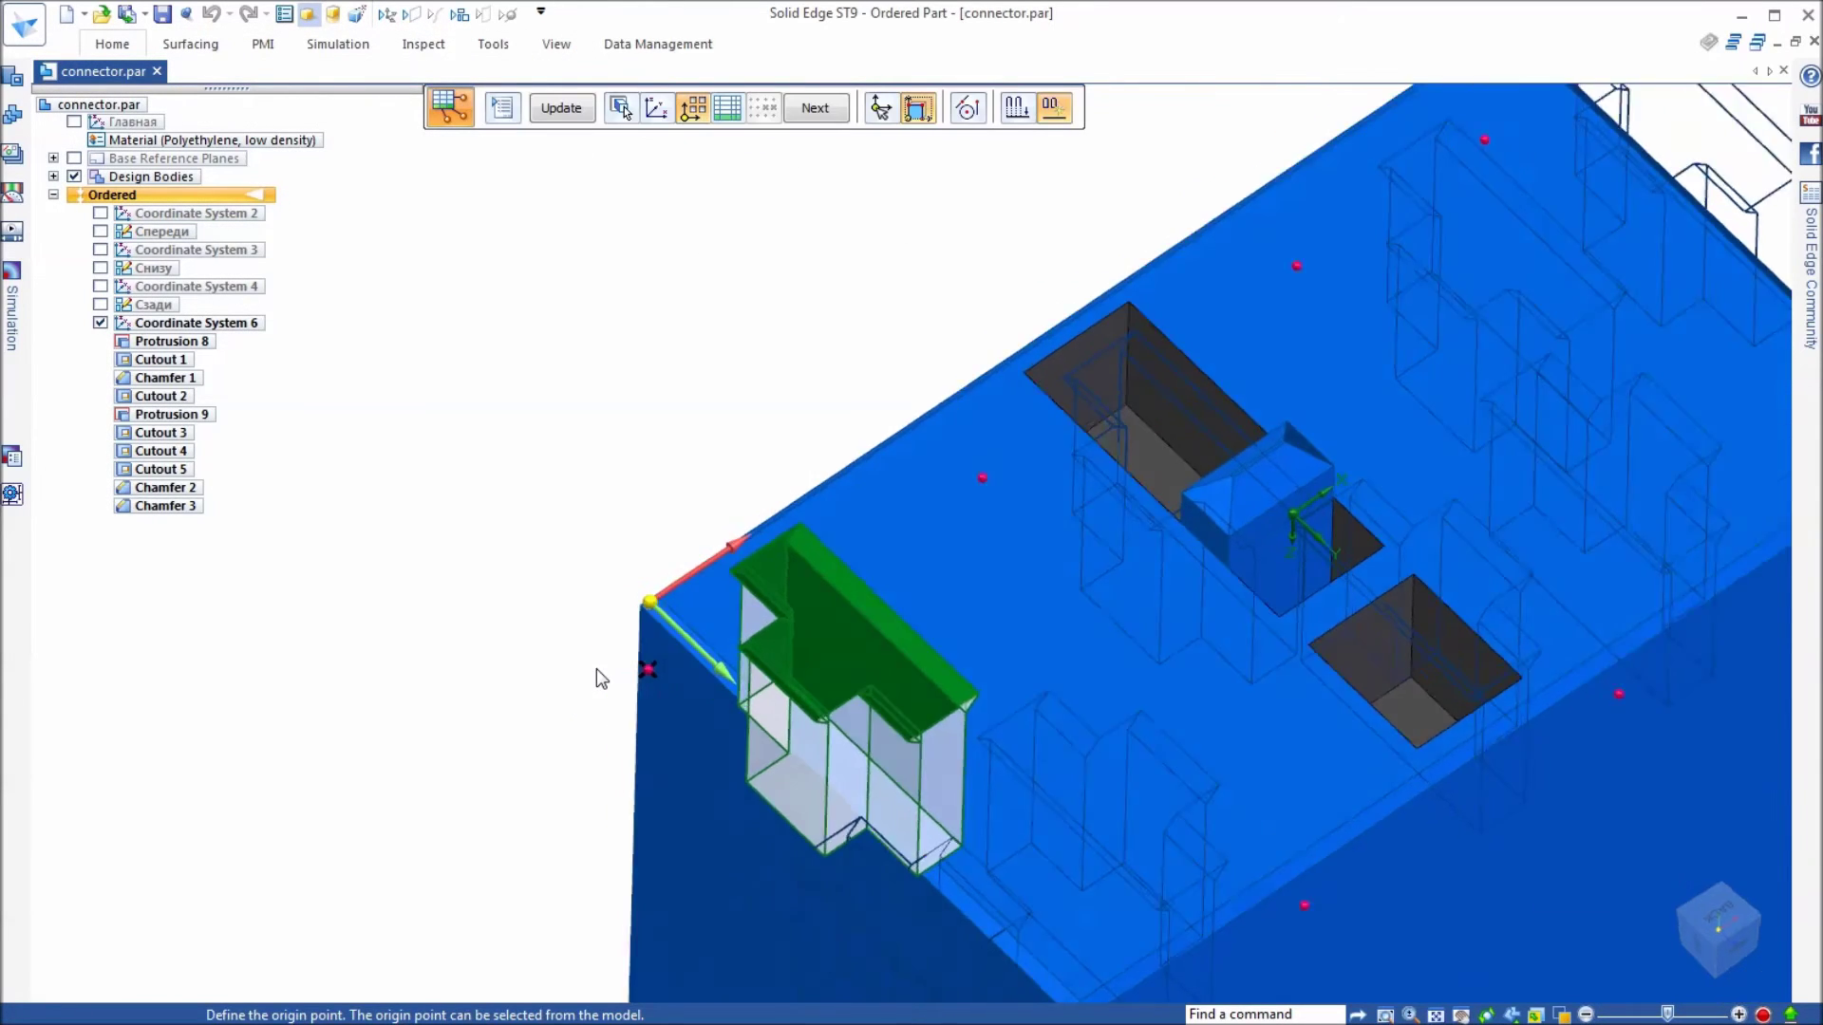
pyautogui.scroll(2, 633, 685)
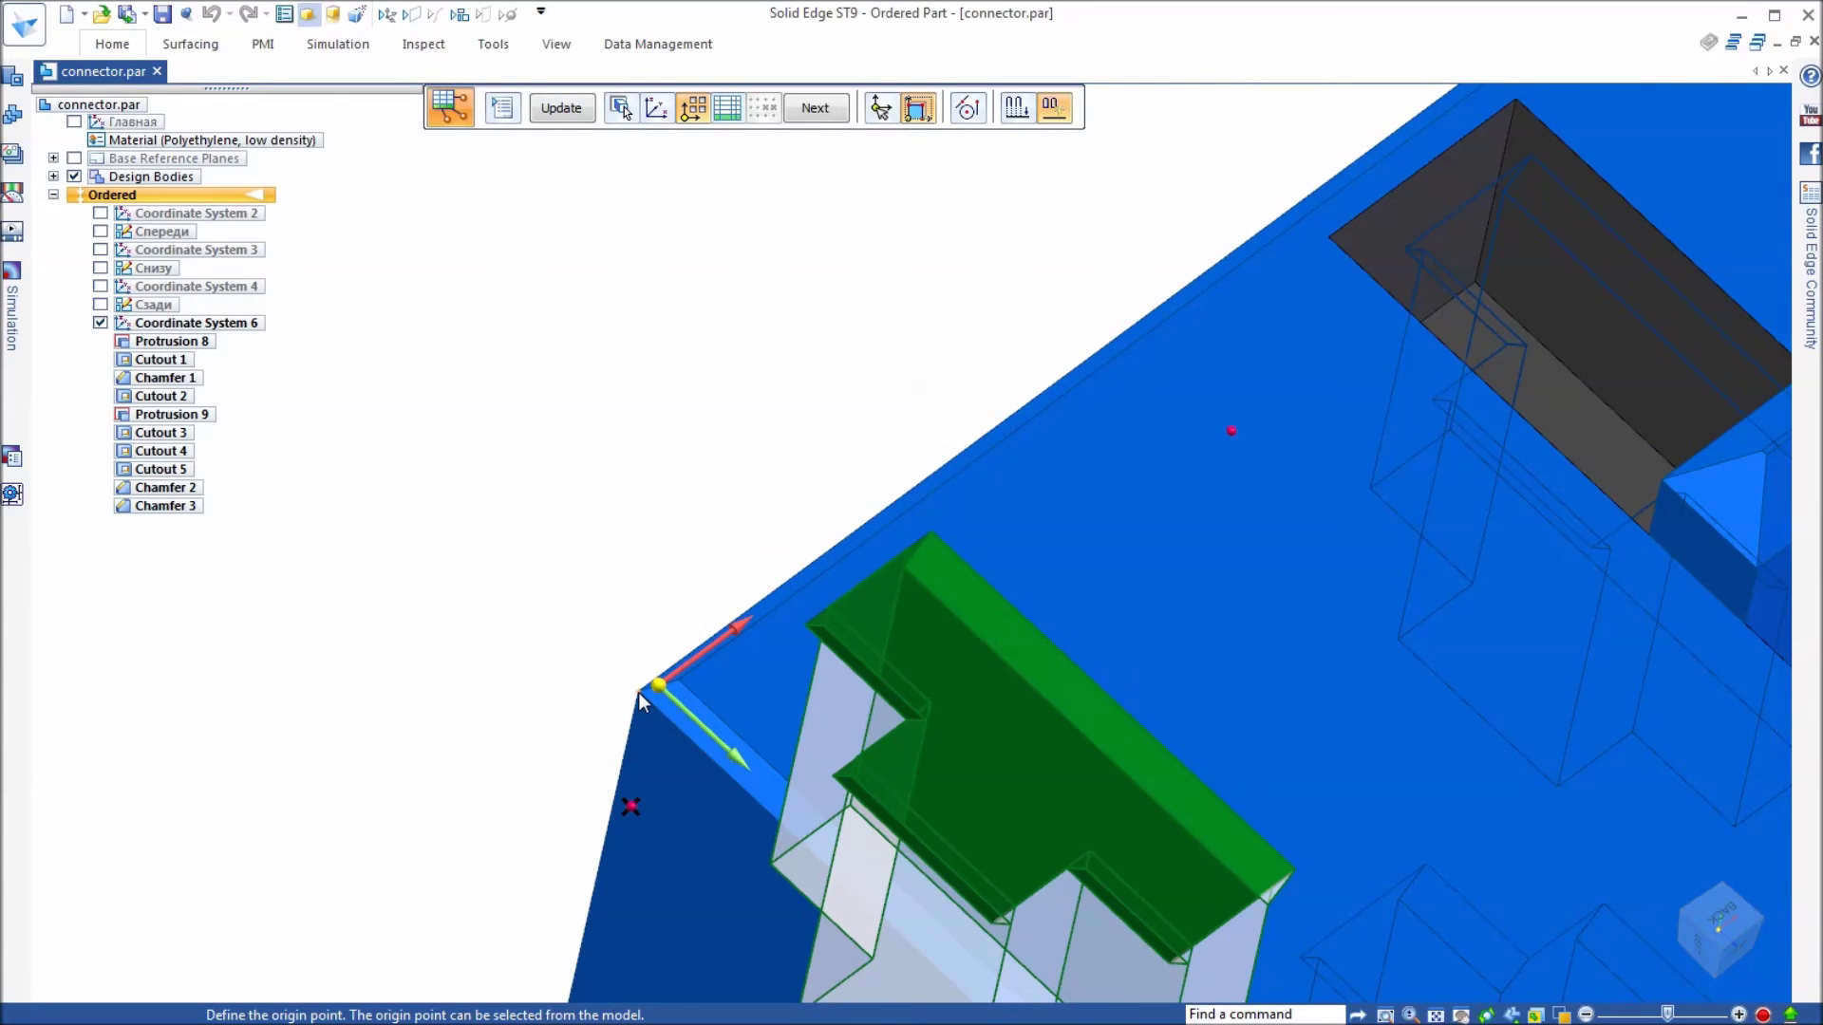
pyautogui.click(638, 692)
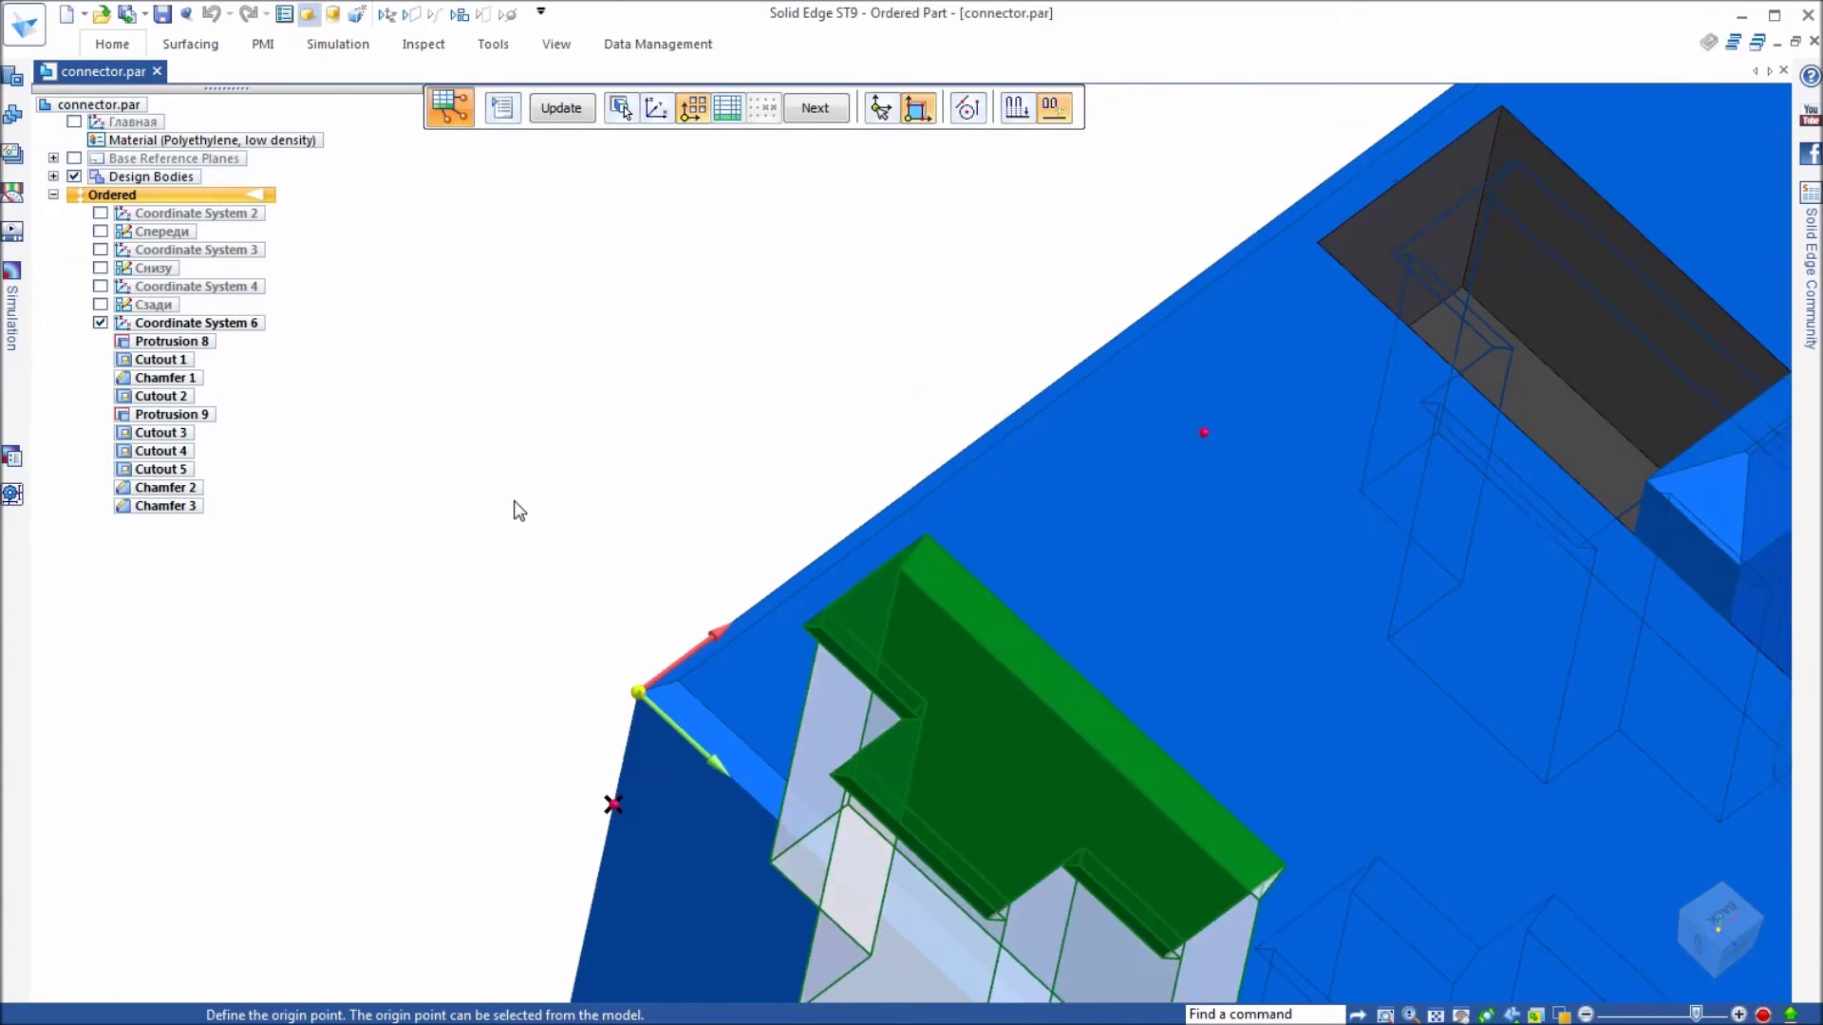
pyautogui.scroll(-5, 517, 510)
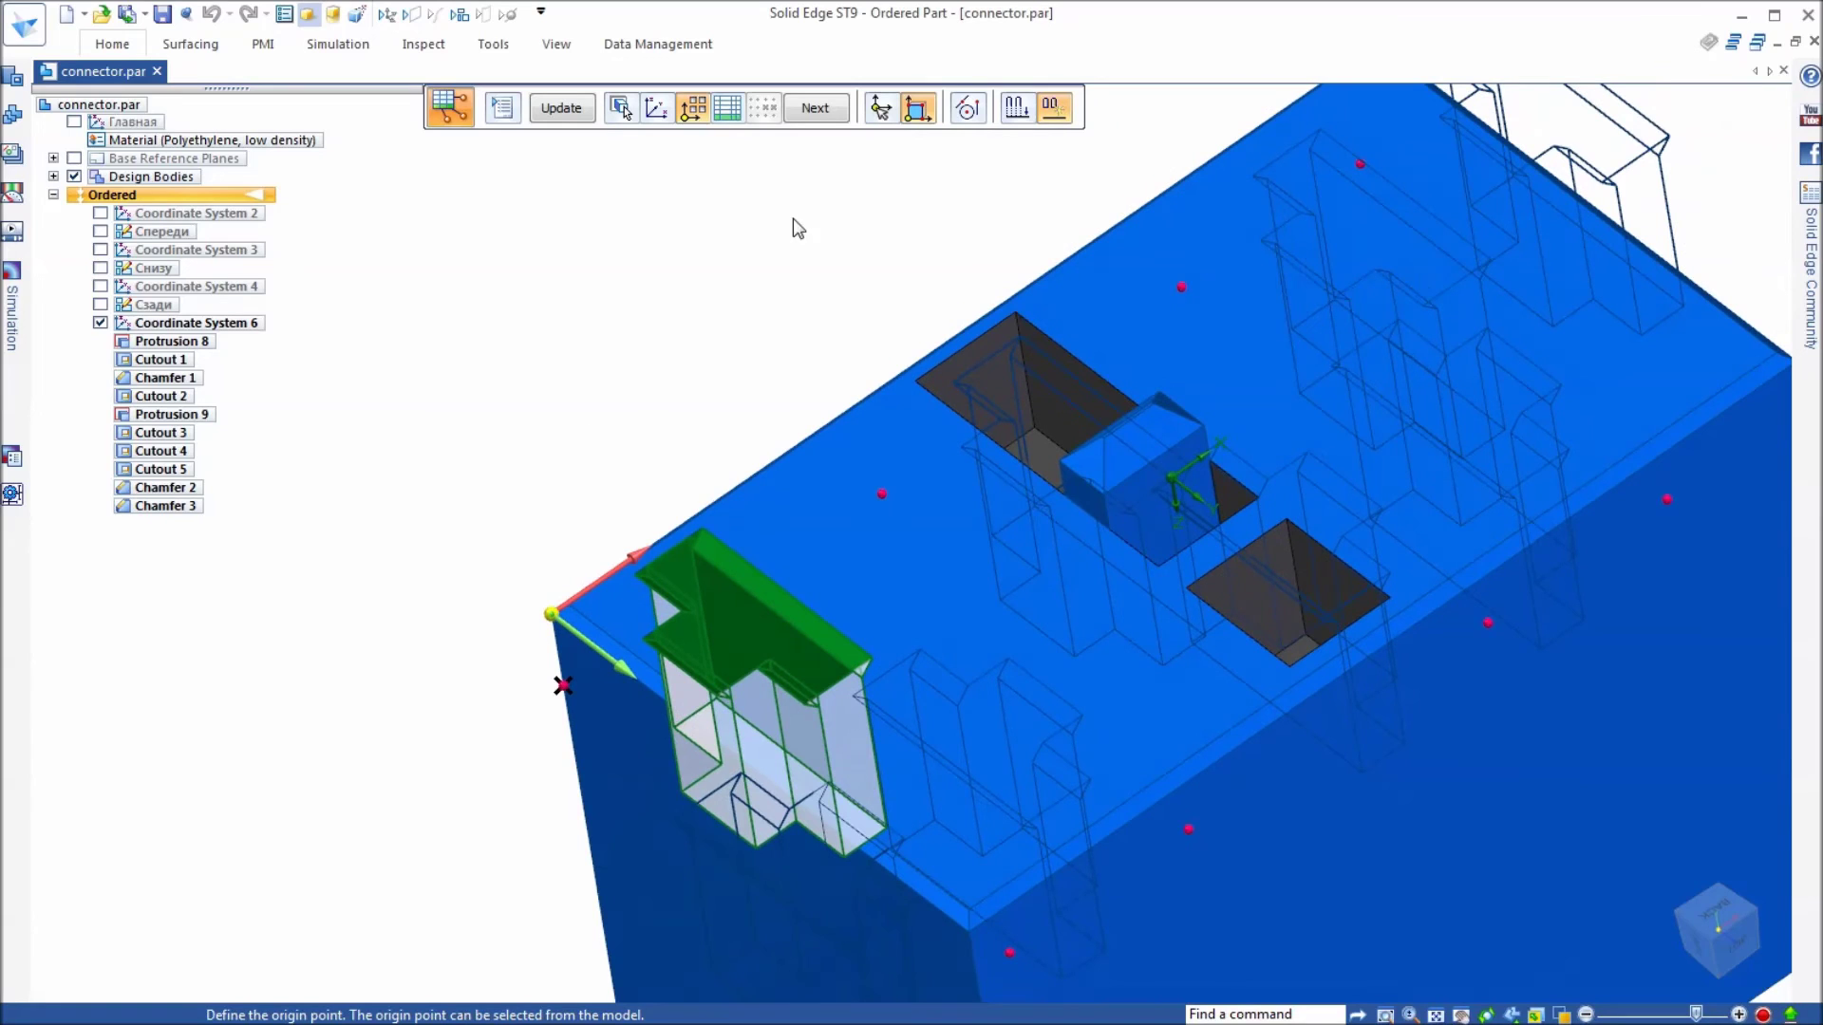
pyautogui.click(815, 107)
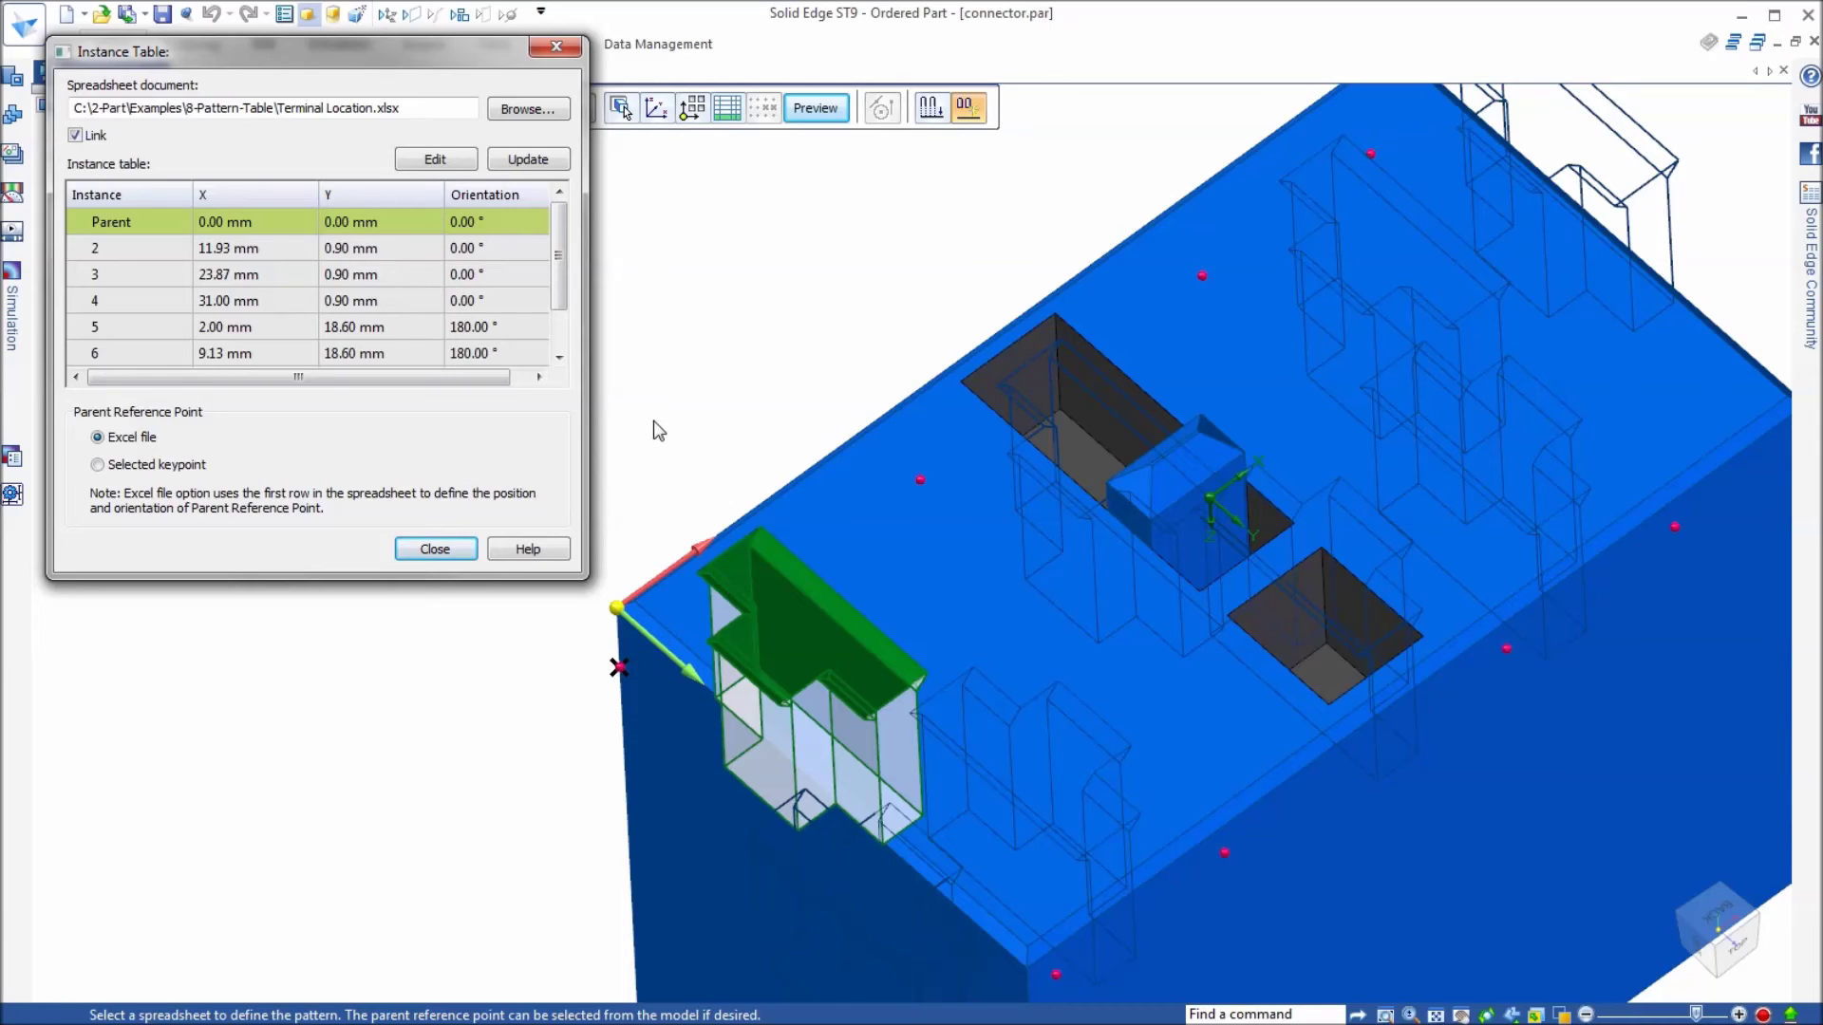
# Step: Switch the parent reference point to Selected keypoint, acknowledge the change and pick the back inner corner of the T-shaped cutout
pyautogui.click(98, 465)
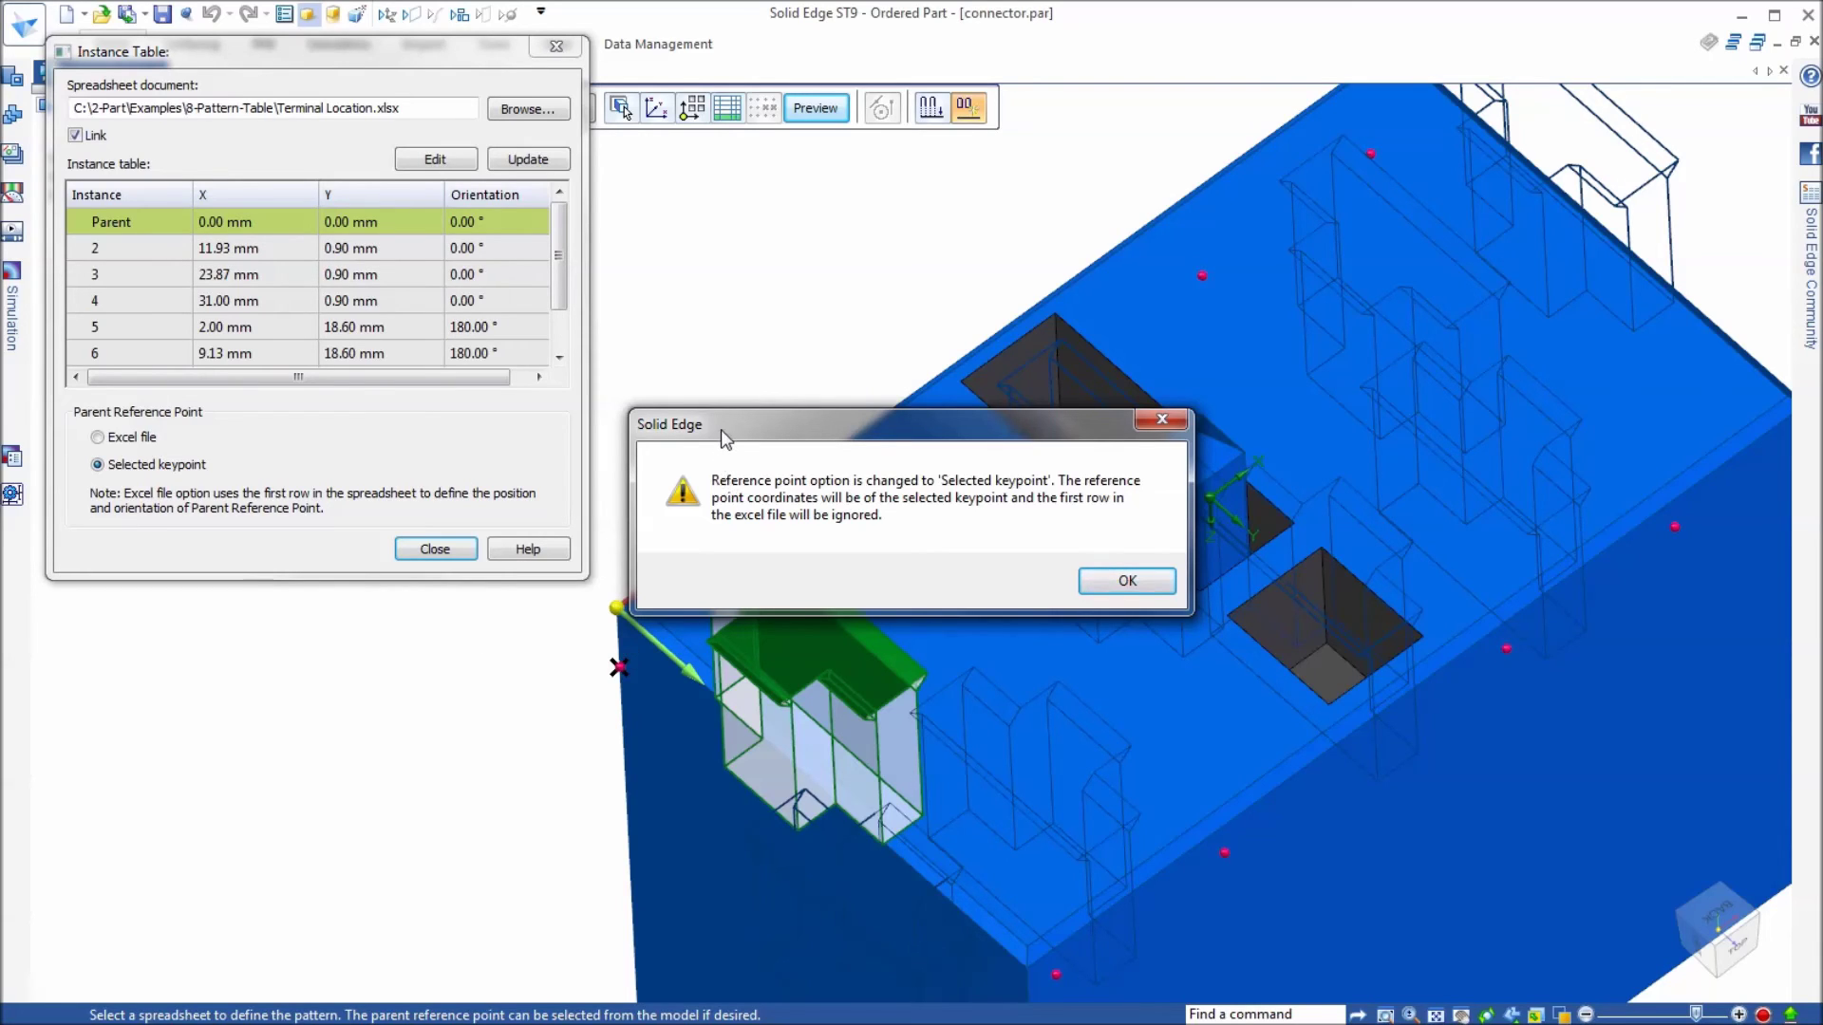
pyautogui.moveTo(720, 429); pyautogui.dragTo(798, 275)
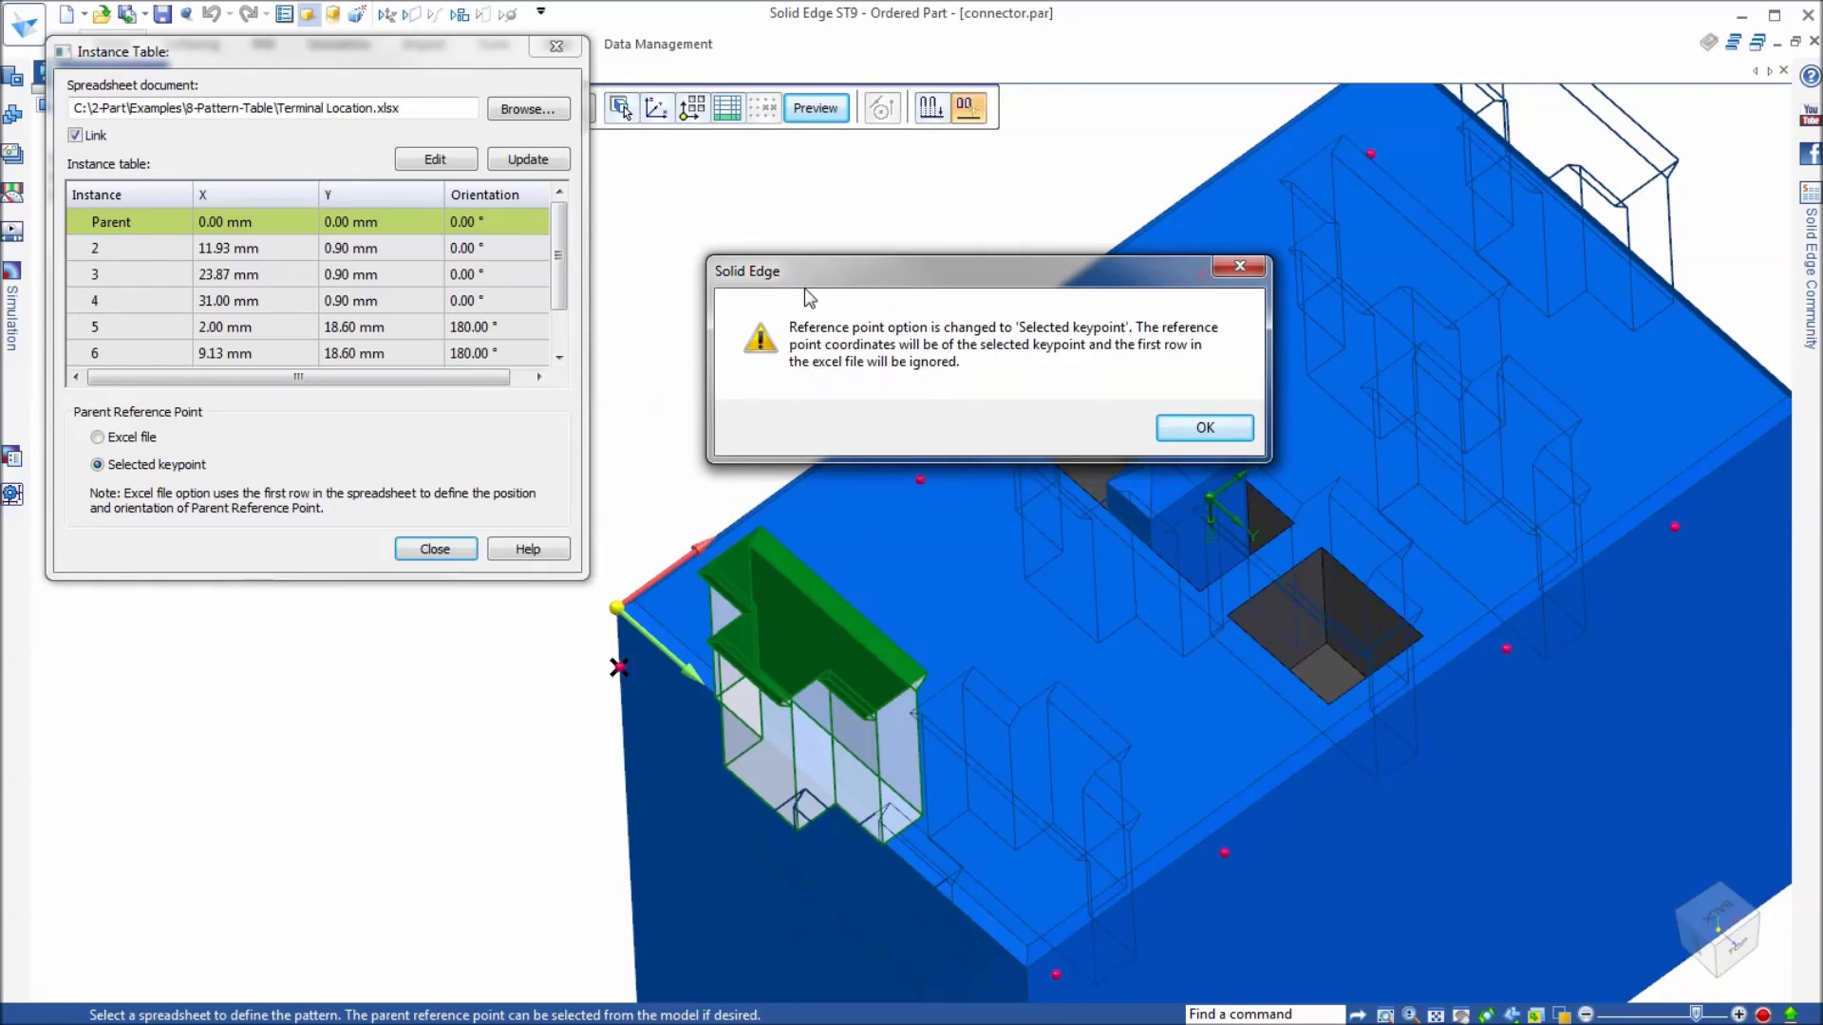
pyautogui.click(1201, 432)
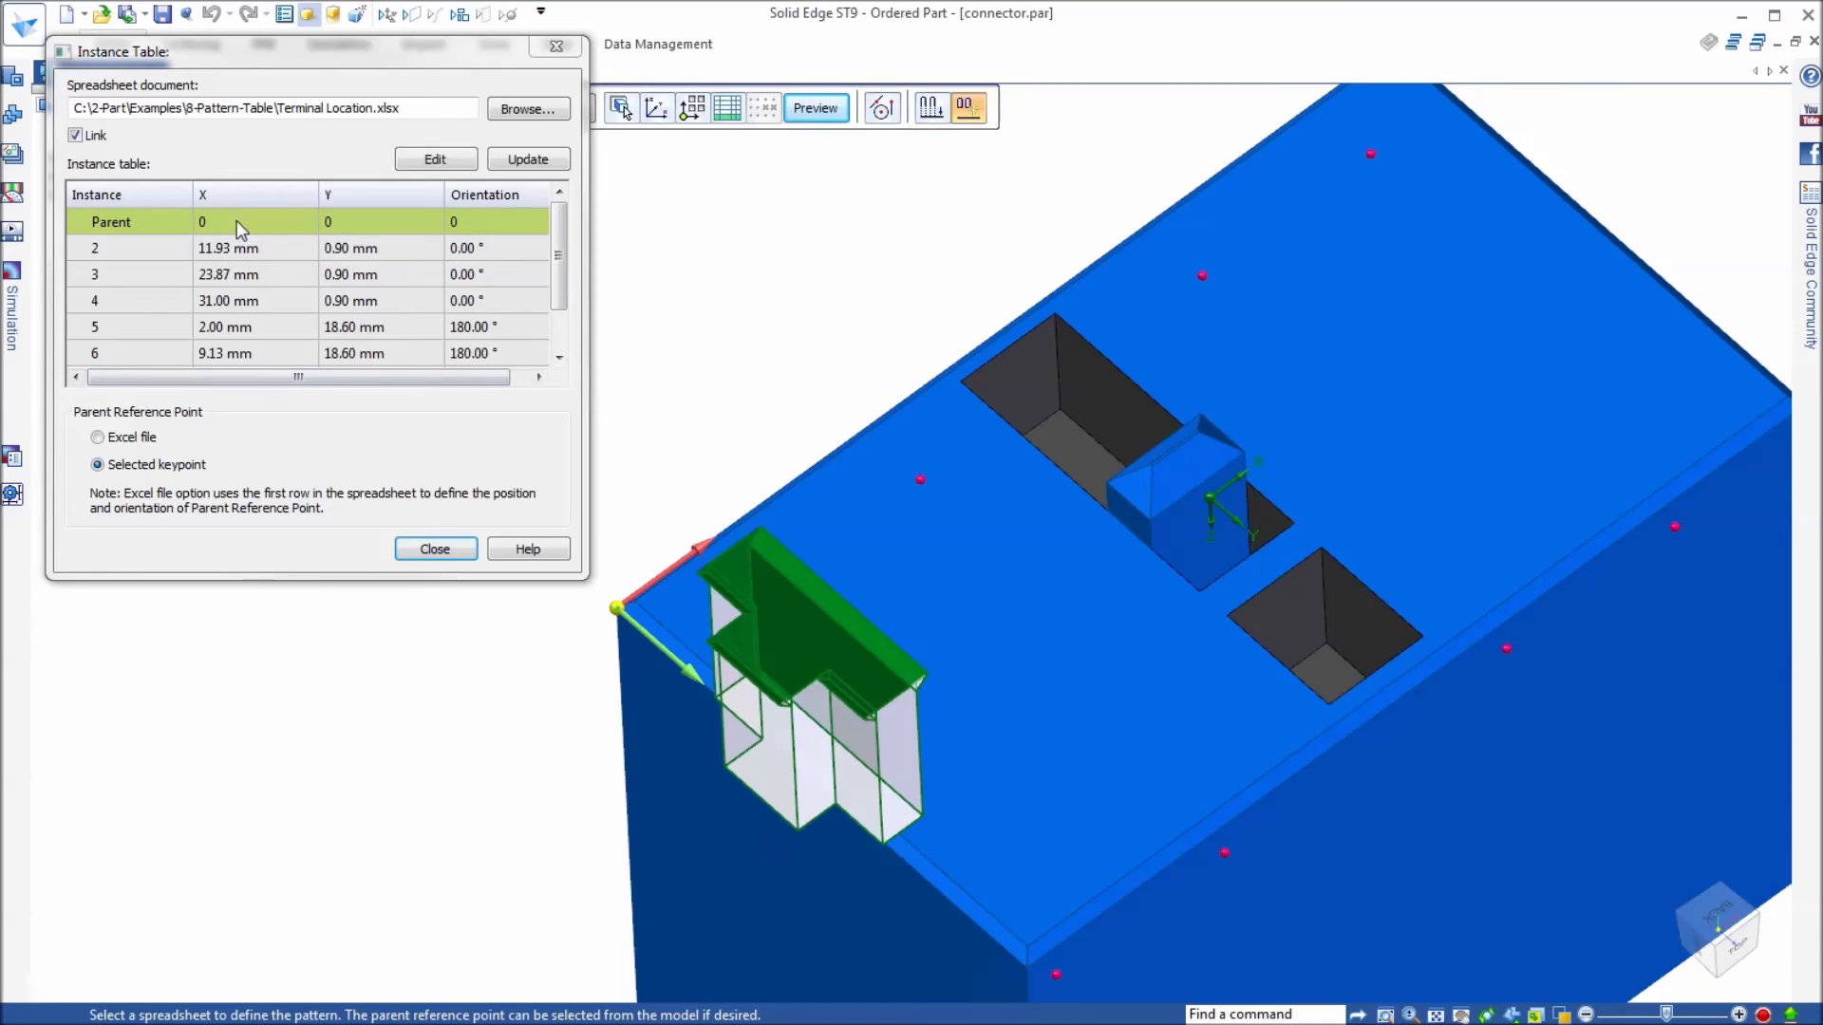
pyautogui.click(749, 547)
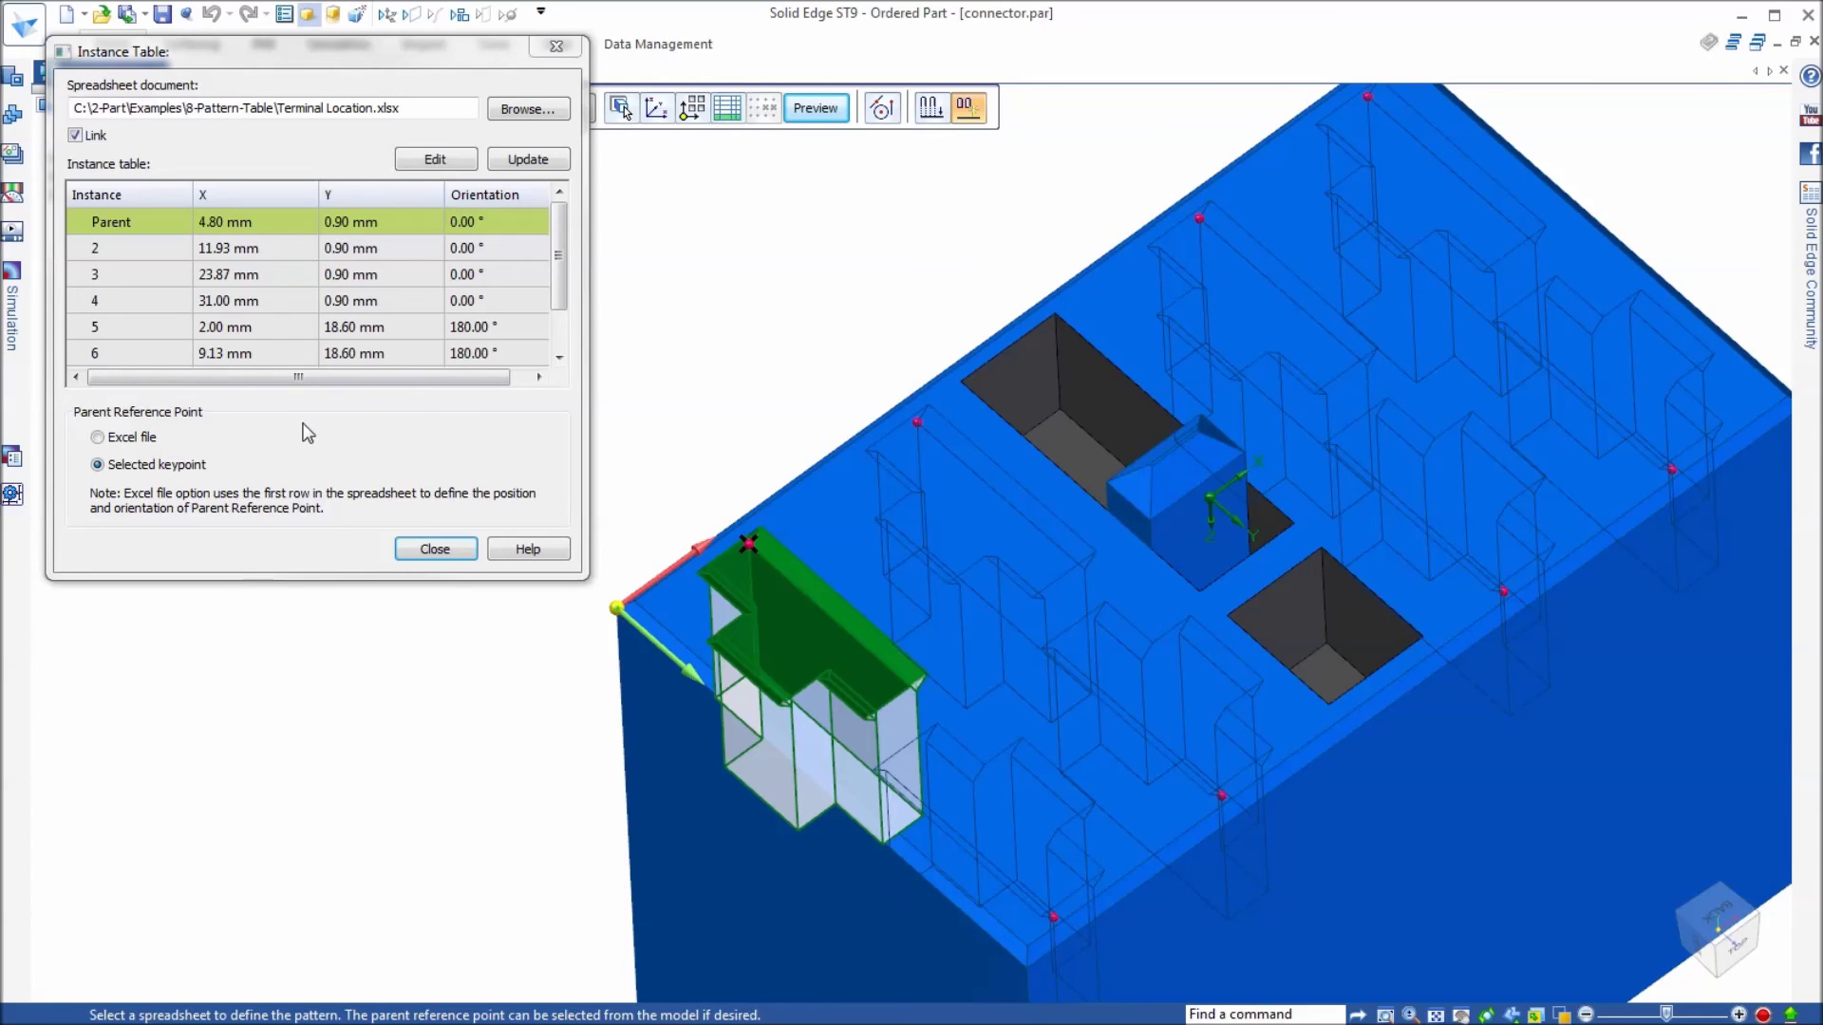
# Step: Check the linked Terminal Location.xlsx coordinates in Excel, close the spreadsheet and instance table, and generate the terminal cutout pattern
pyautogui.click(435, 161)
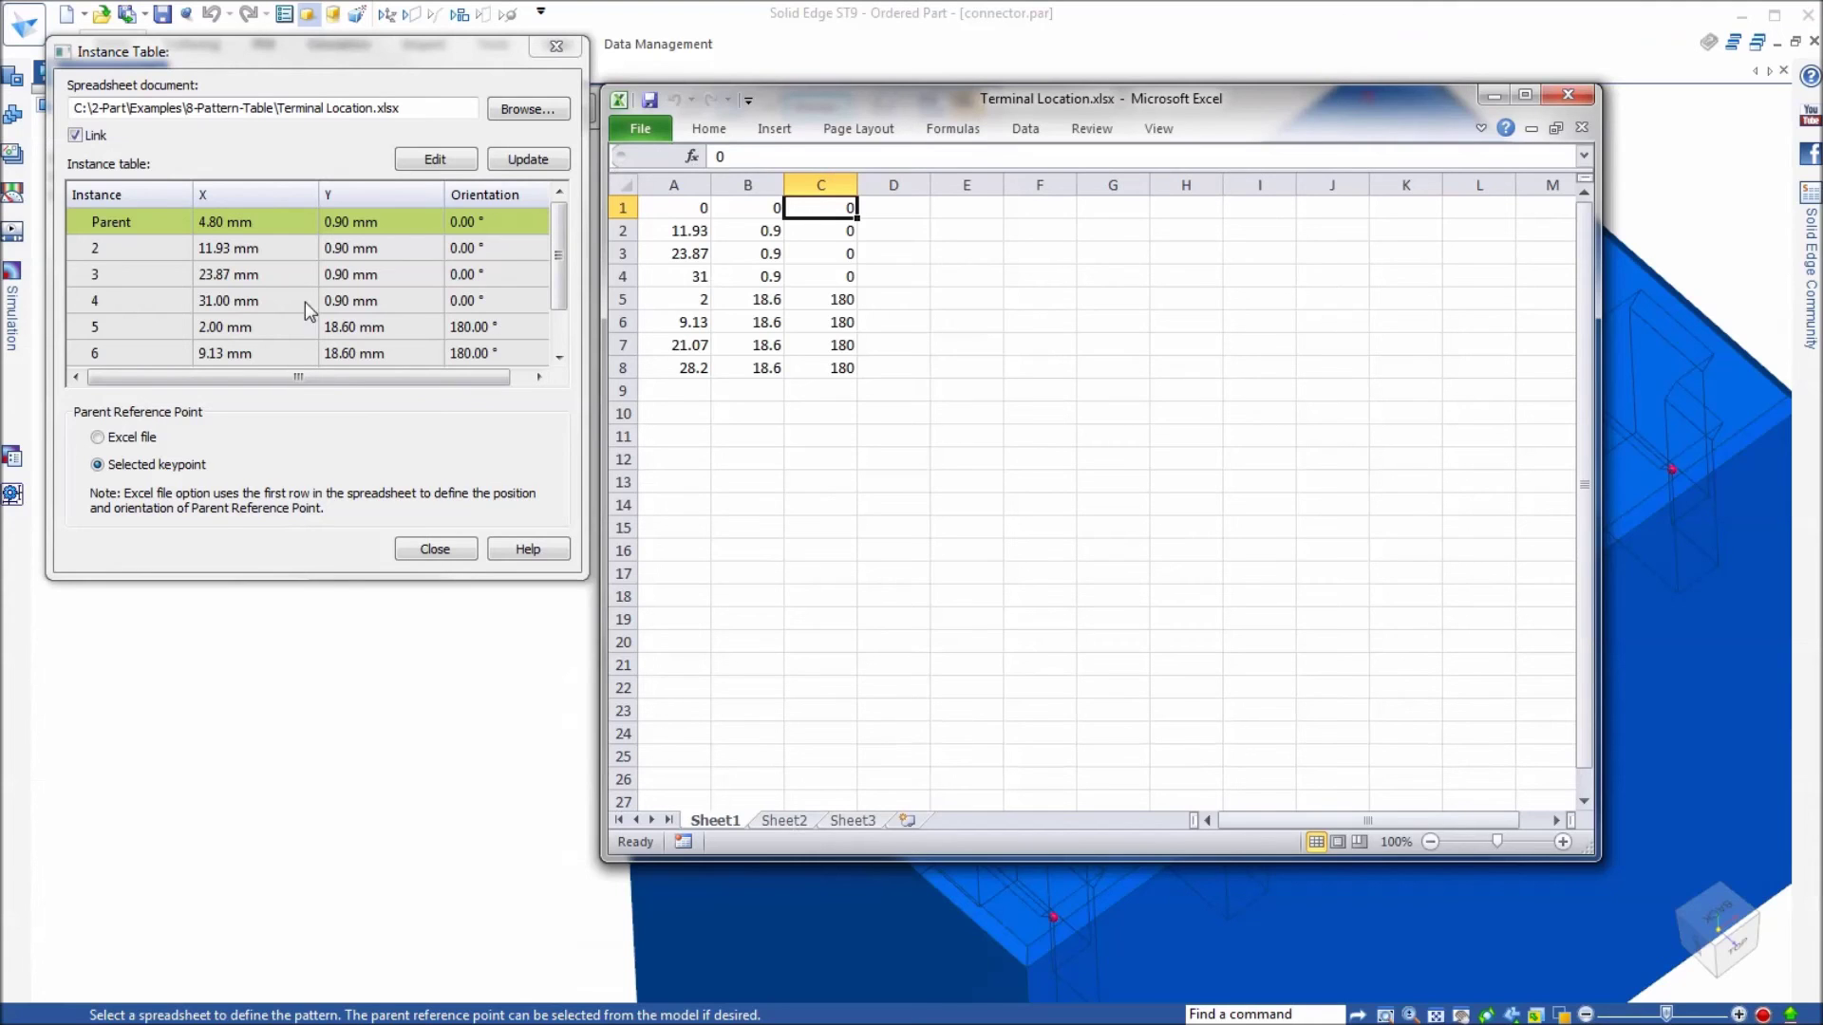
pyautogui.moveTo(824, 105); pyautogui.dragTo(900, 103)
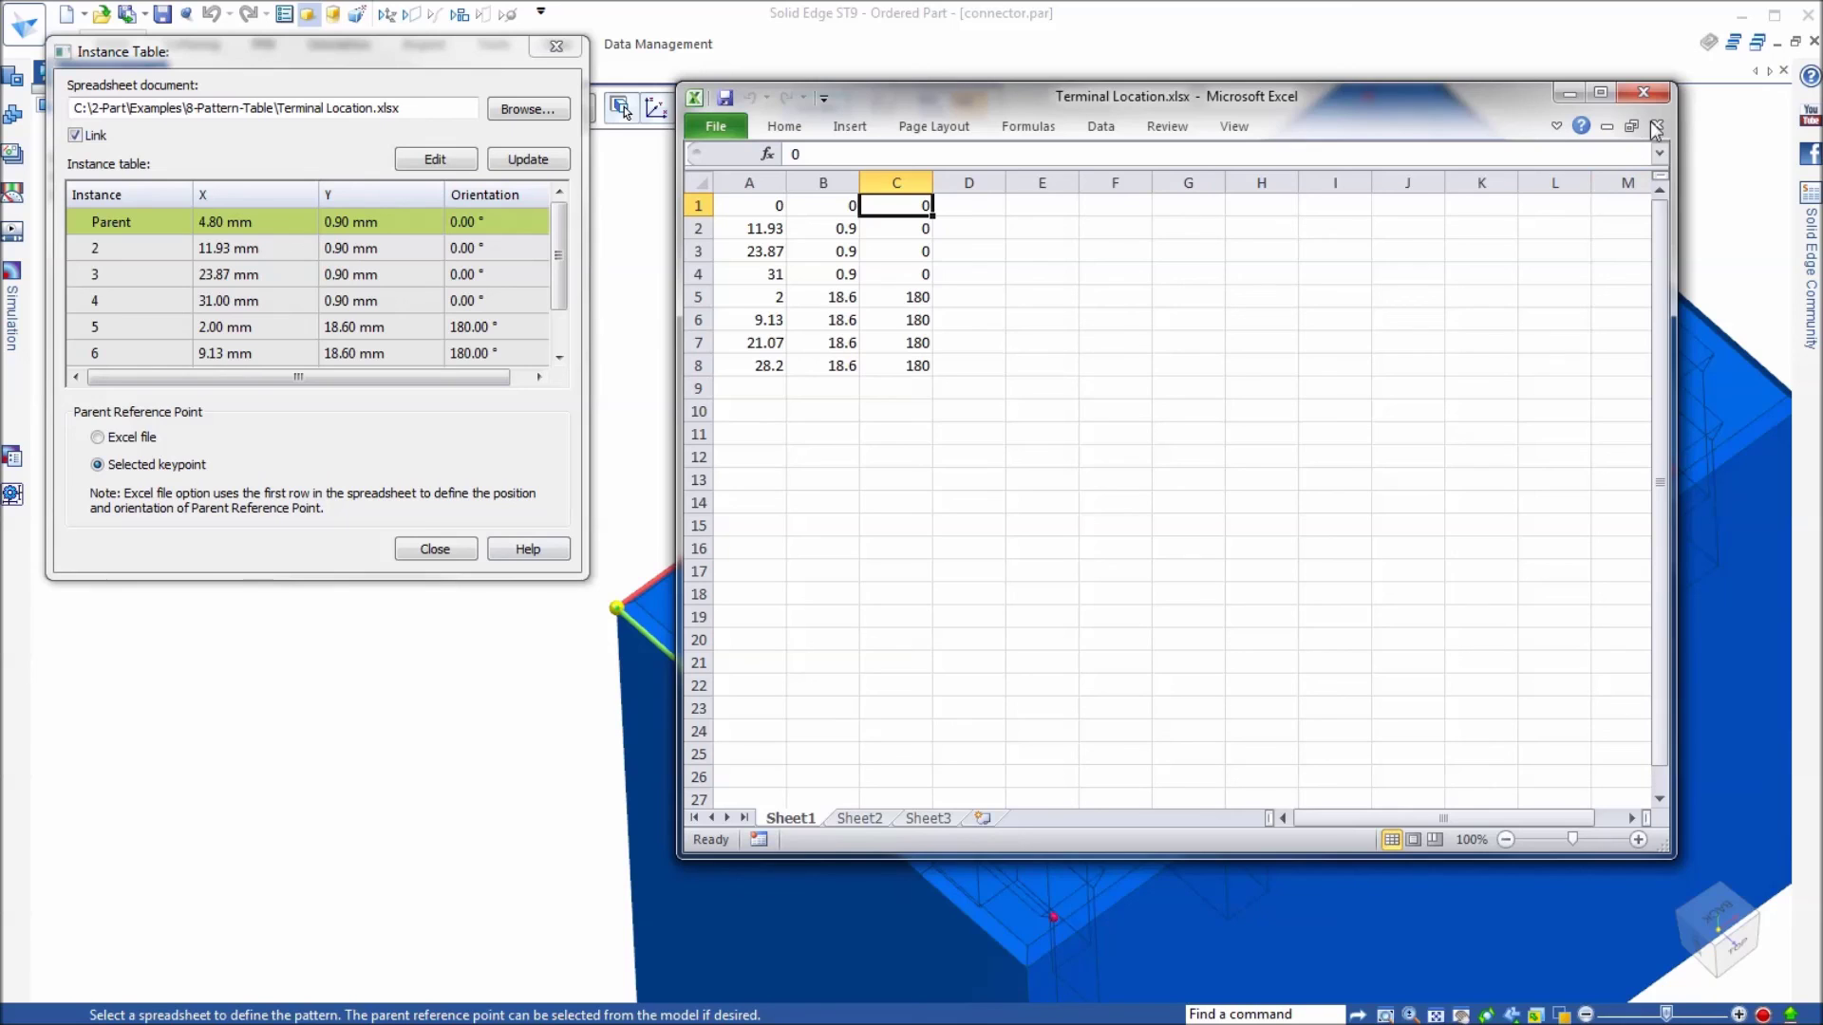
pyautogui.click(1644, 92)
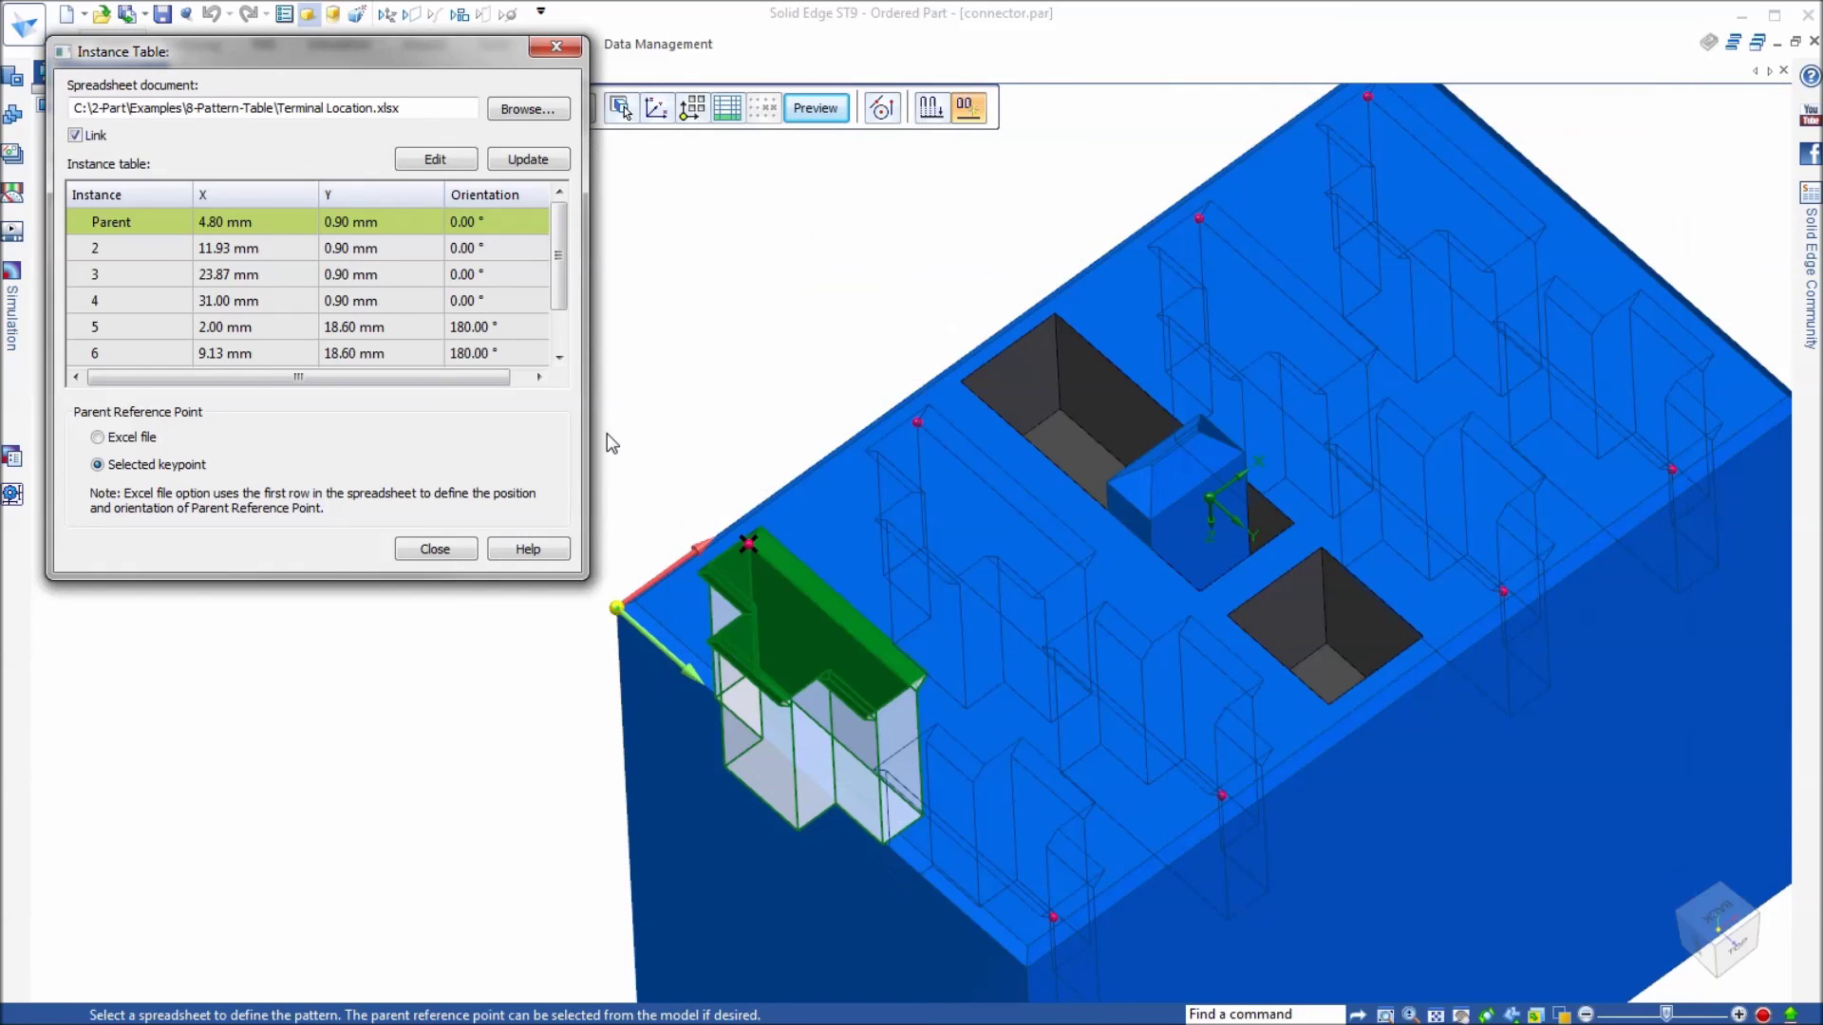
pyautogui.click(427, 554)
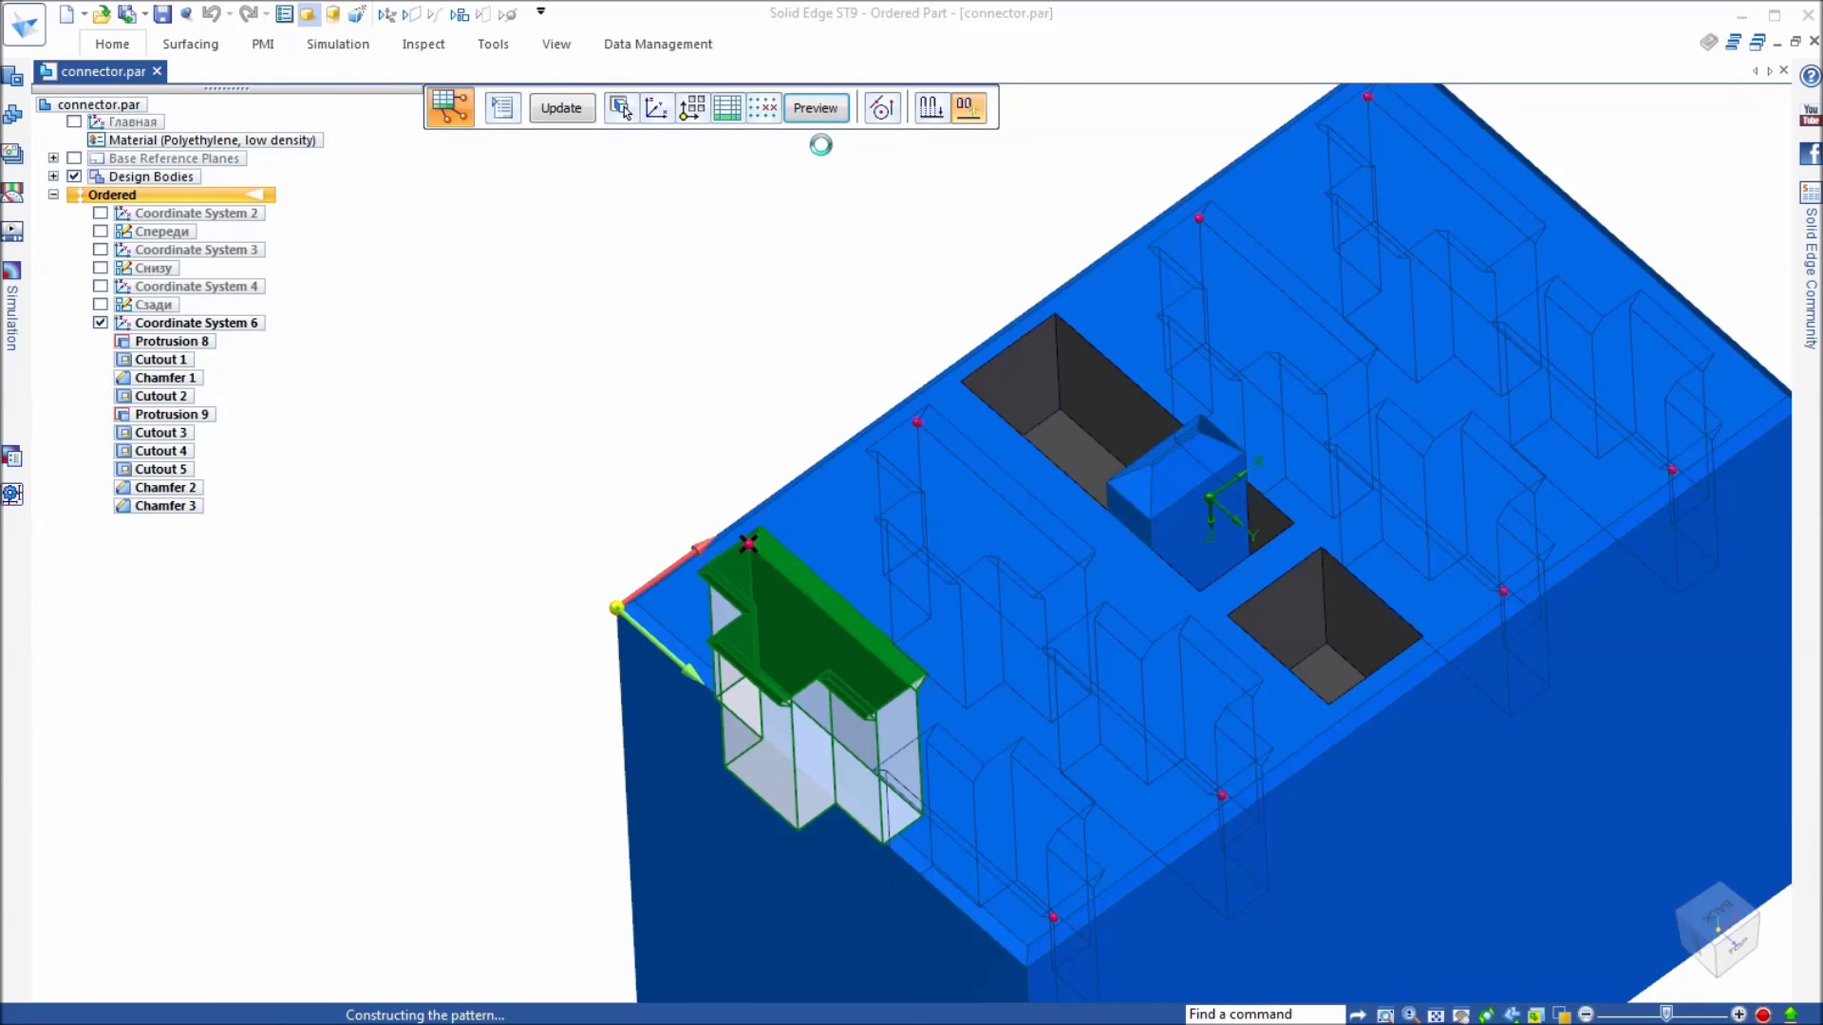
pyautogui.click(817, 111)
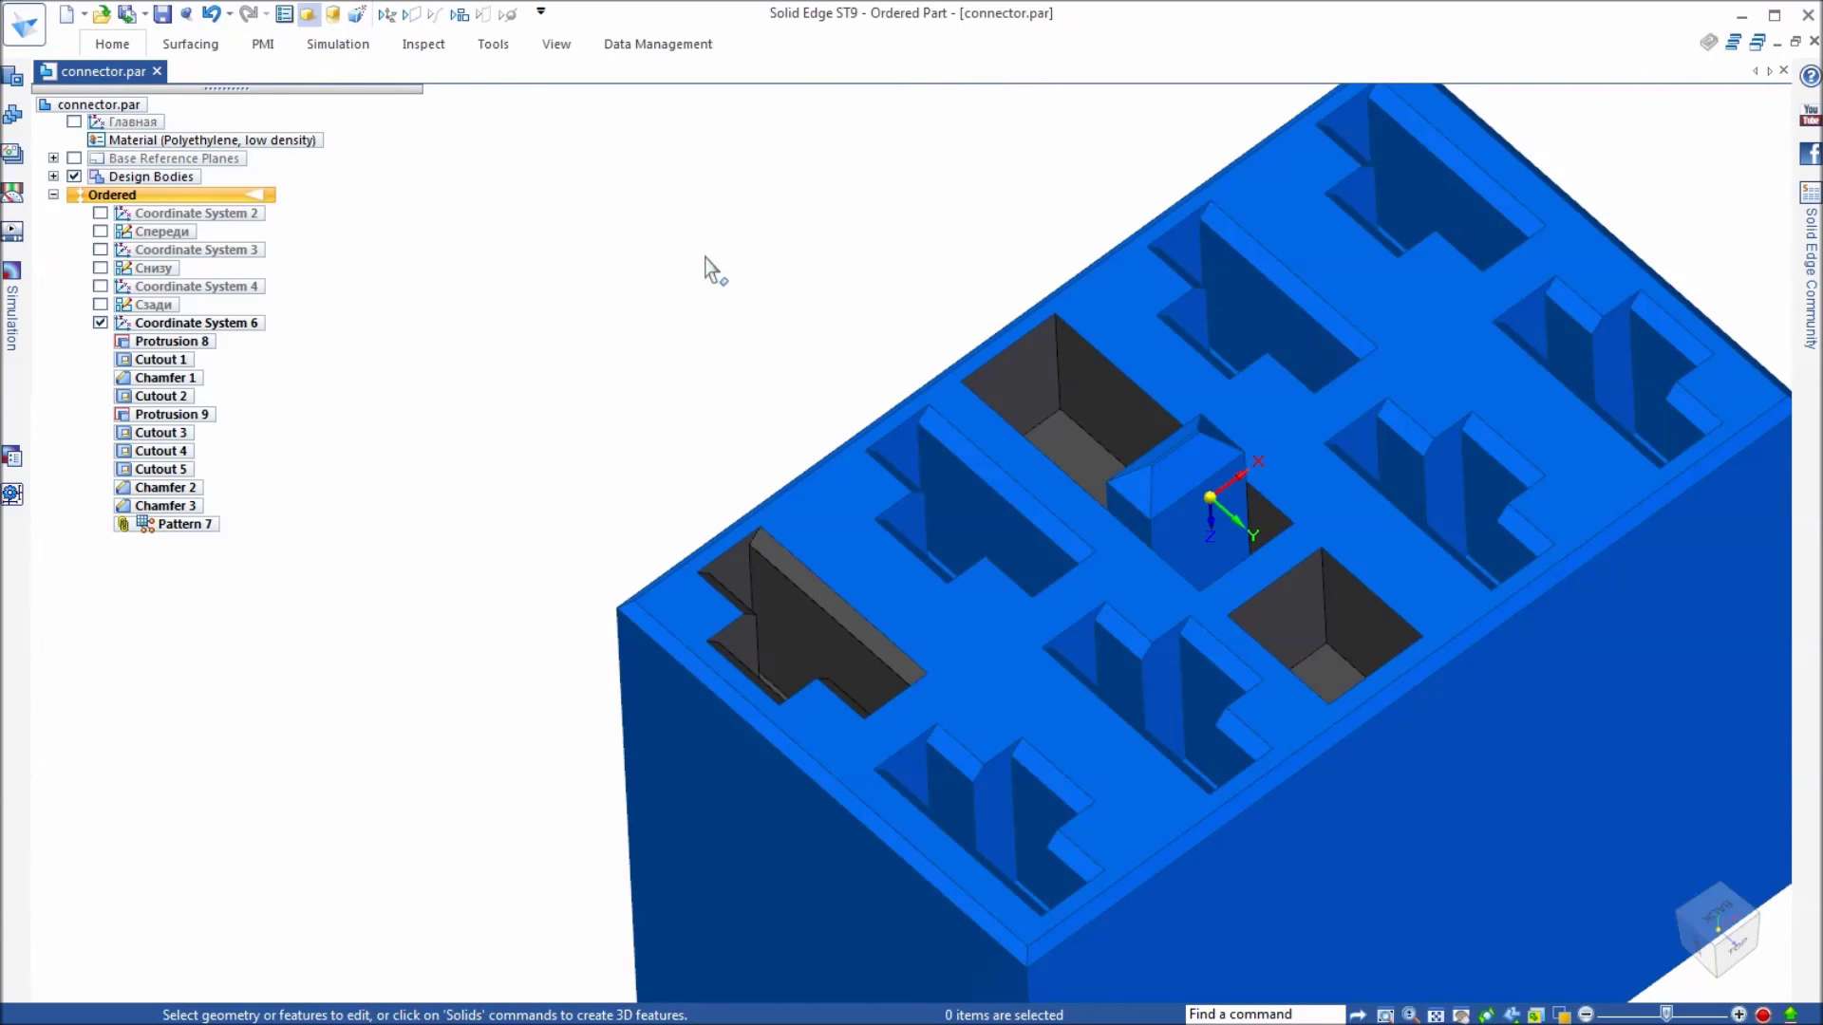
# Step: Paint the patterned terminal cutouts with the Black (dull) style, selecting by Feature
pyautogui.moveTo(703, 272)
pyautogui.mouseDown(button='middle')
pyautogui.moveTo(680, 305)
pyautogui.moveTo(534, 304)
pyautogui.moveTo(630, 89)
pyautogui.mouseUp(button='middle')
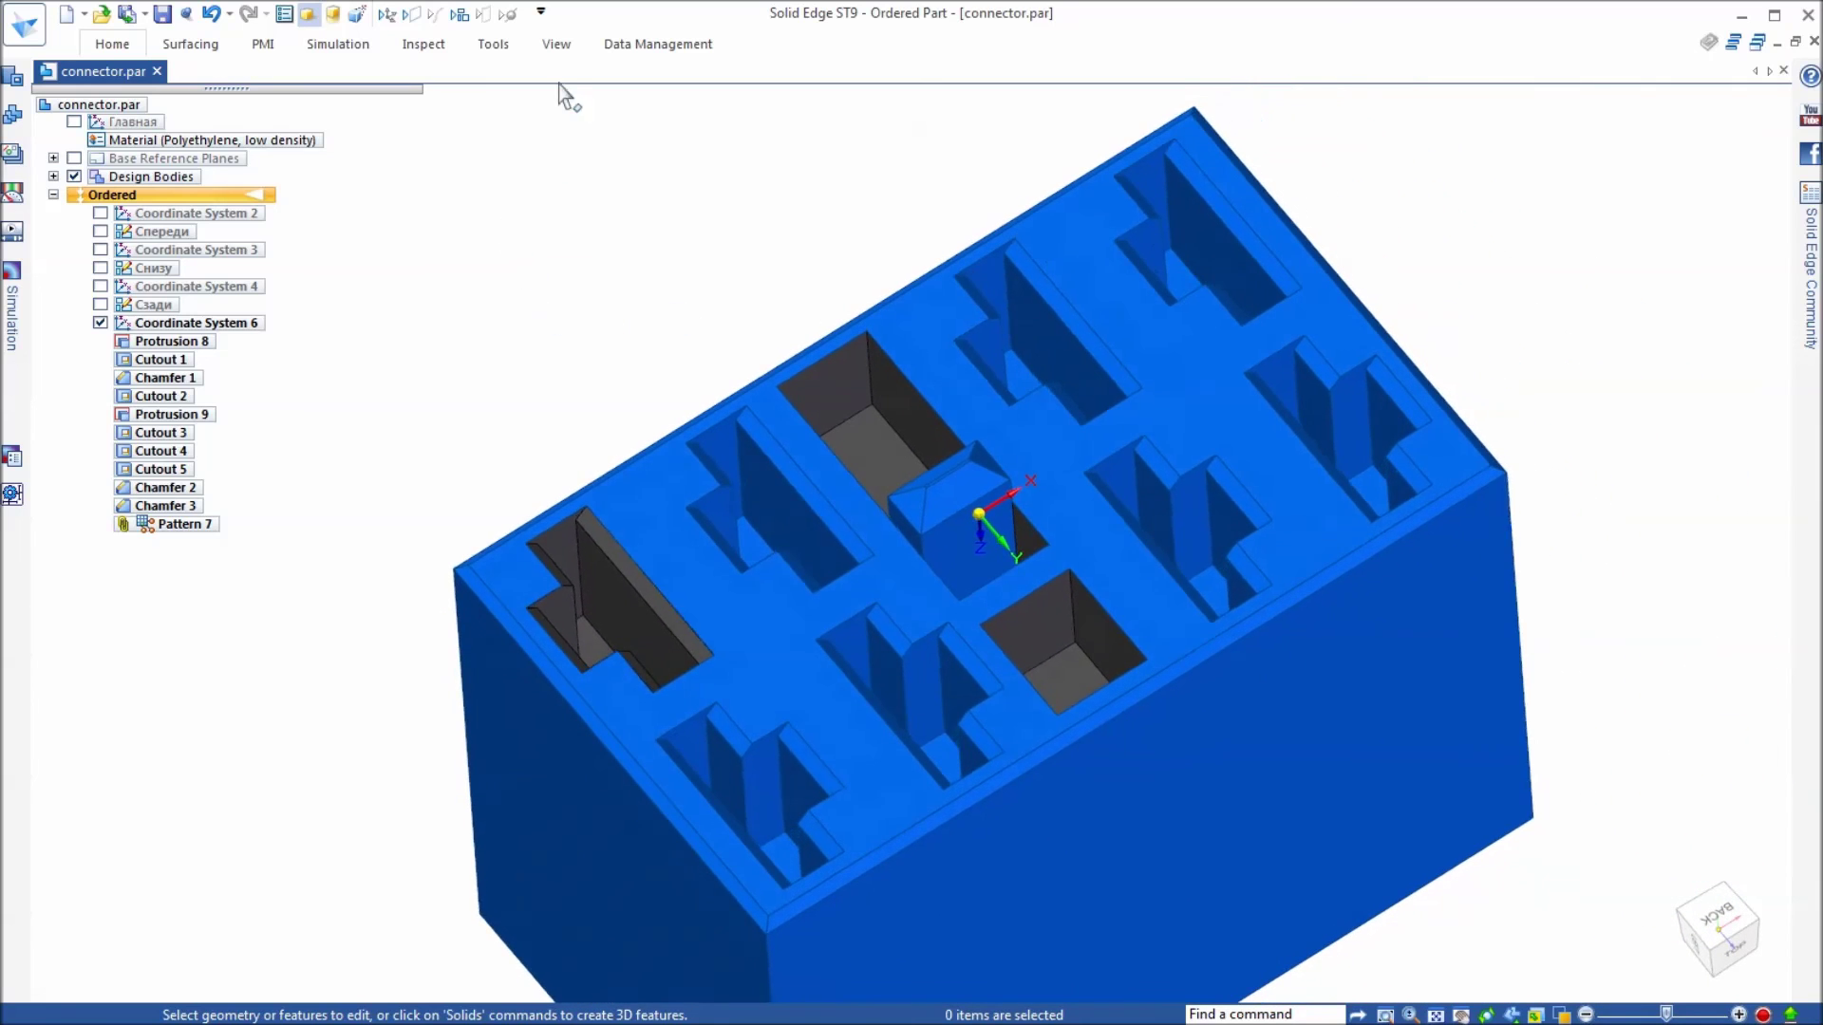
pyautogui.click(557, 44)
pyautogui.click(756, 129)
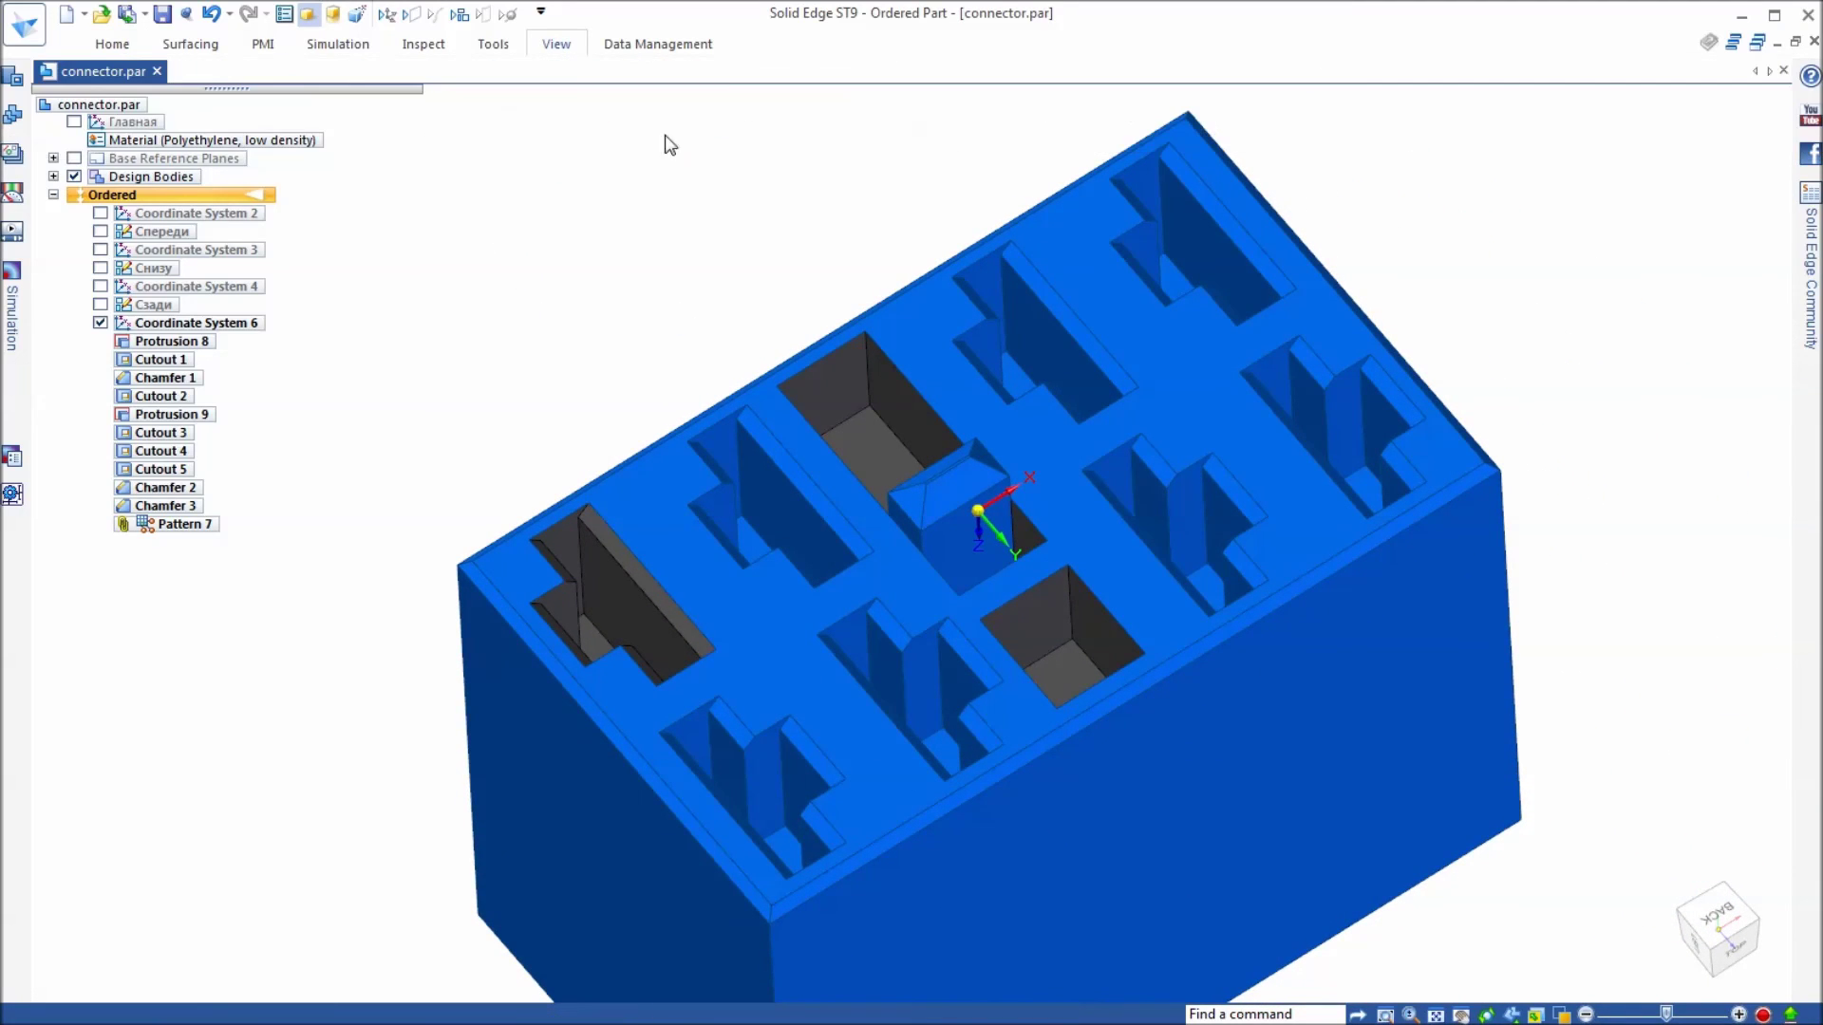
pyautogui.click(605, 111)
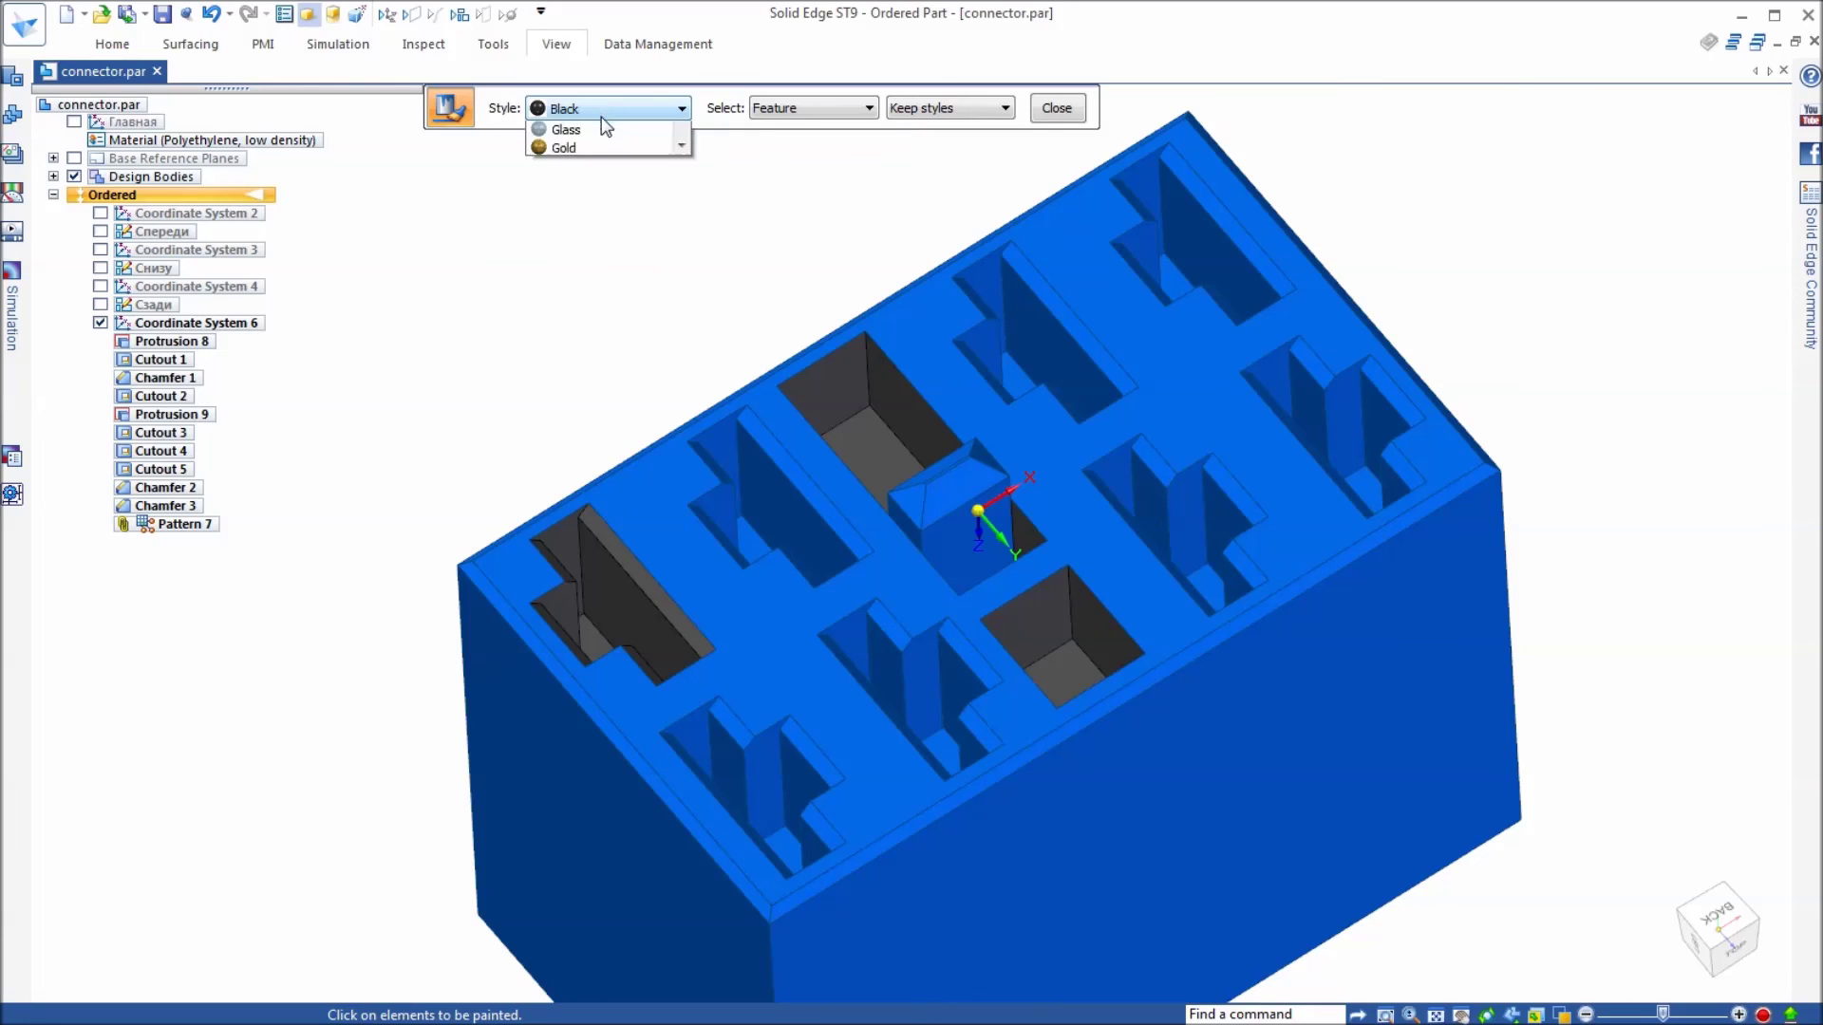
pyautogui.click(602, 171)
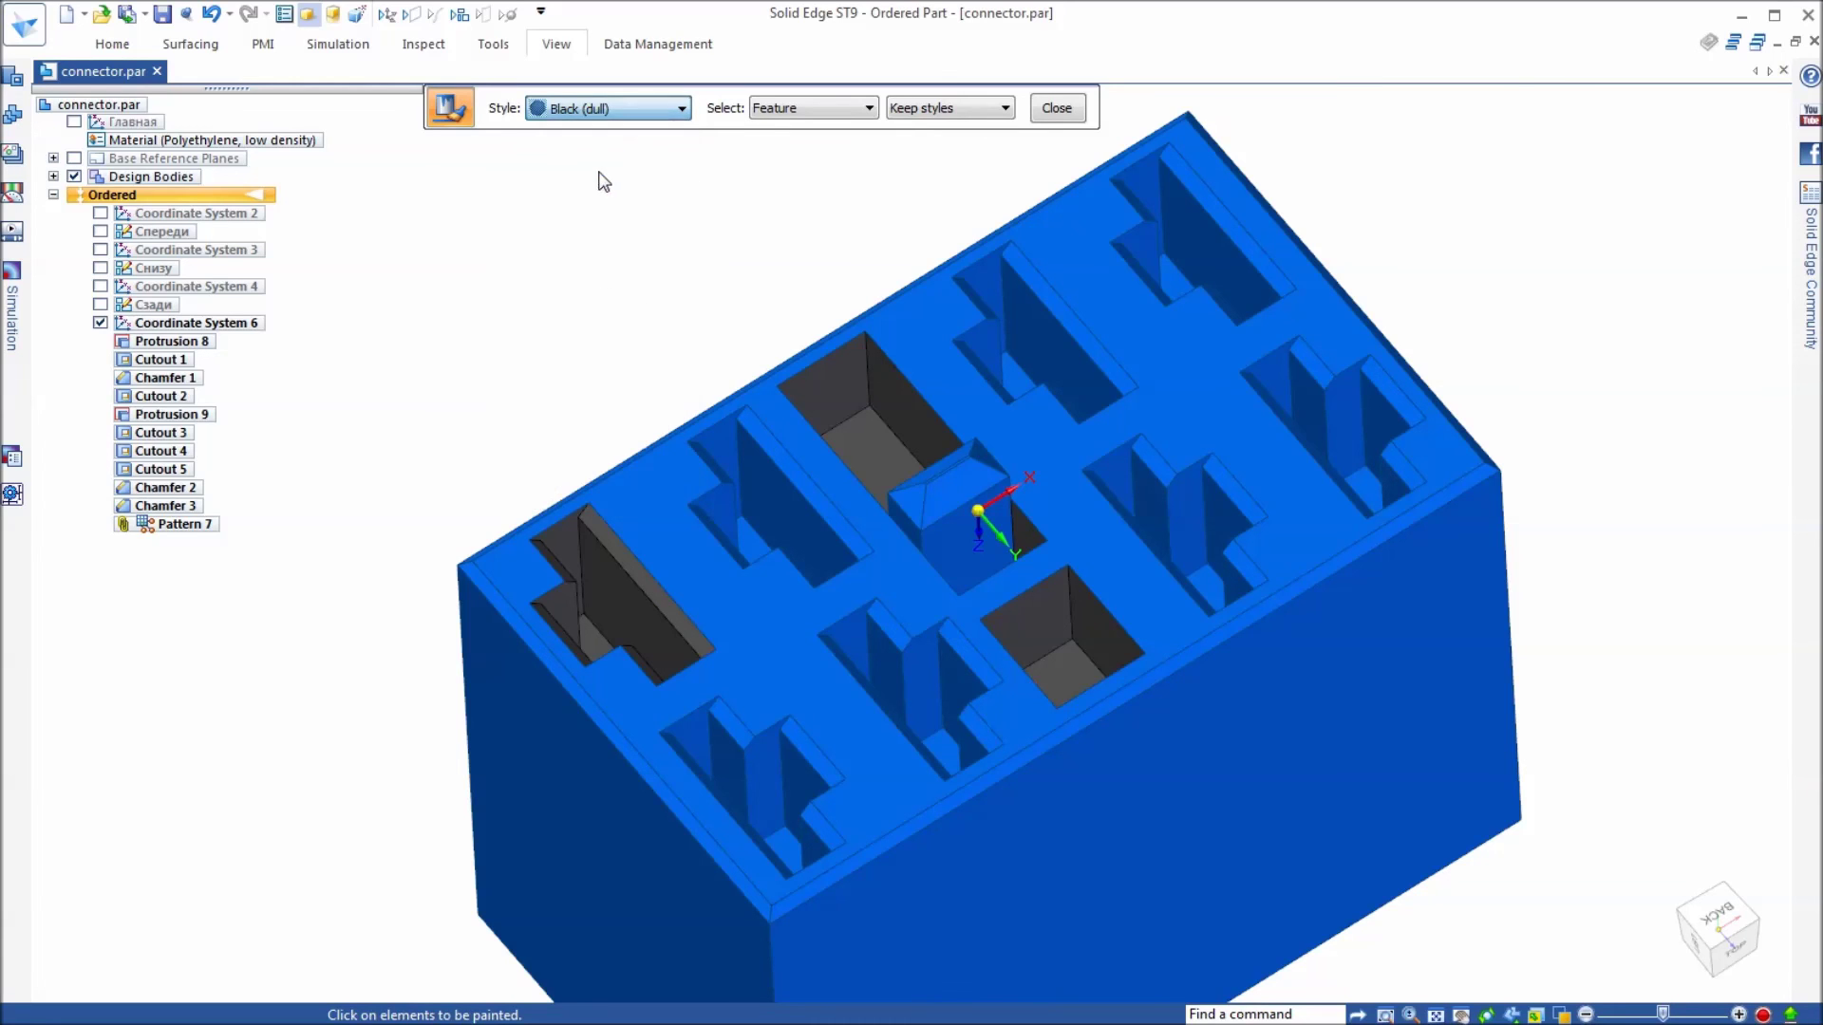
pyautogui.click(752, 491)
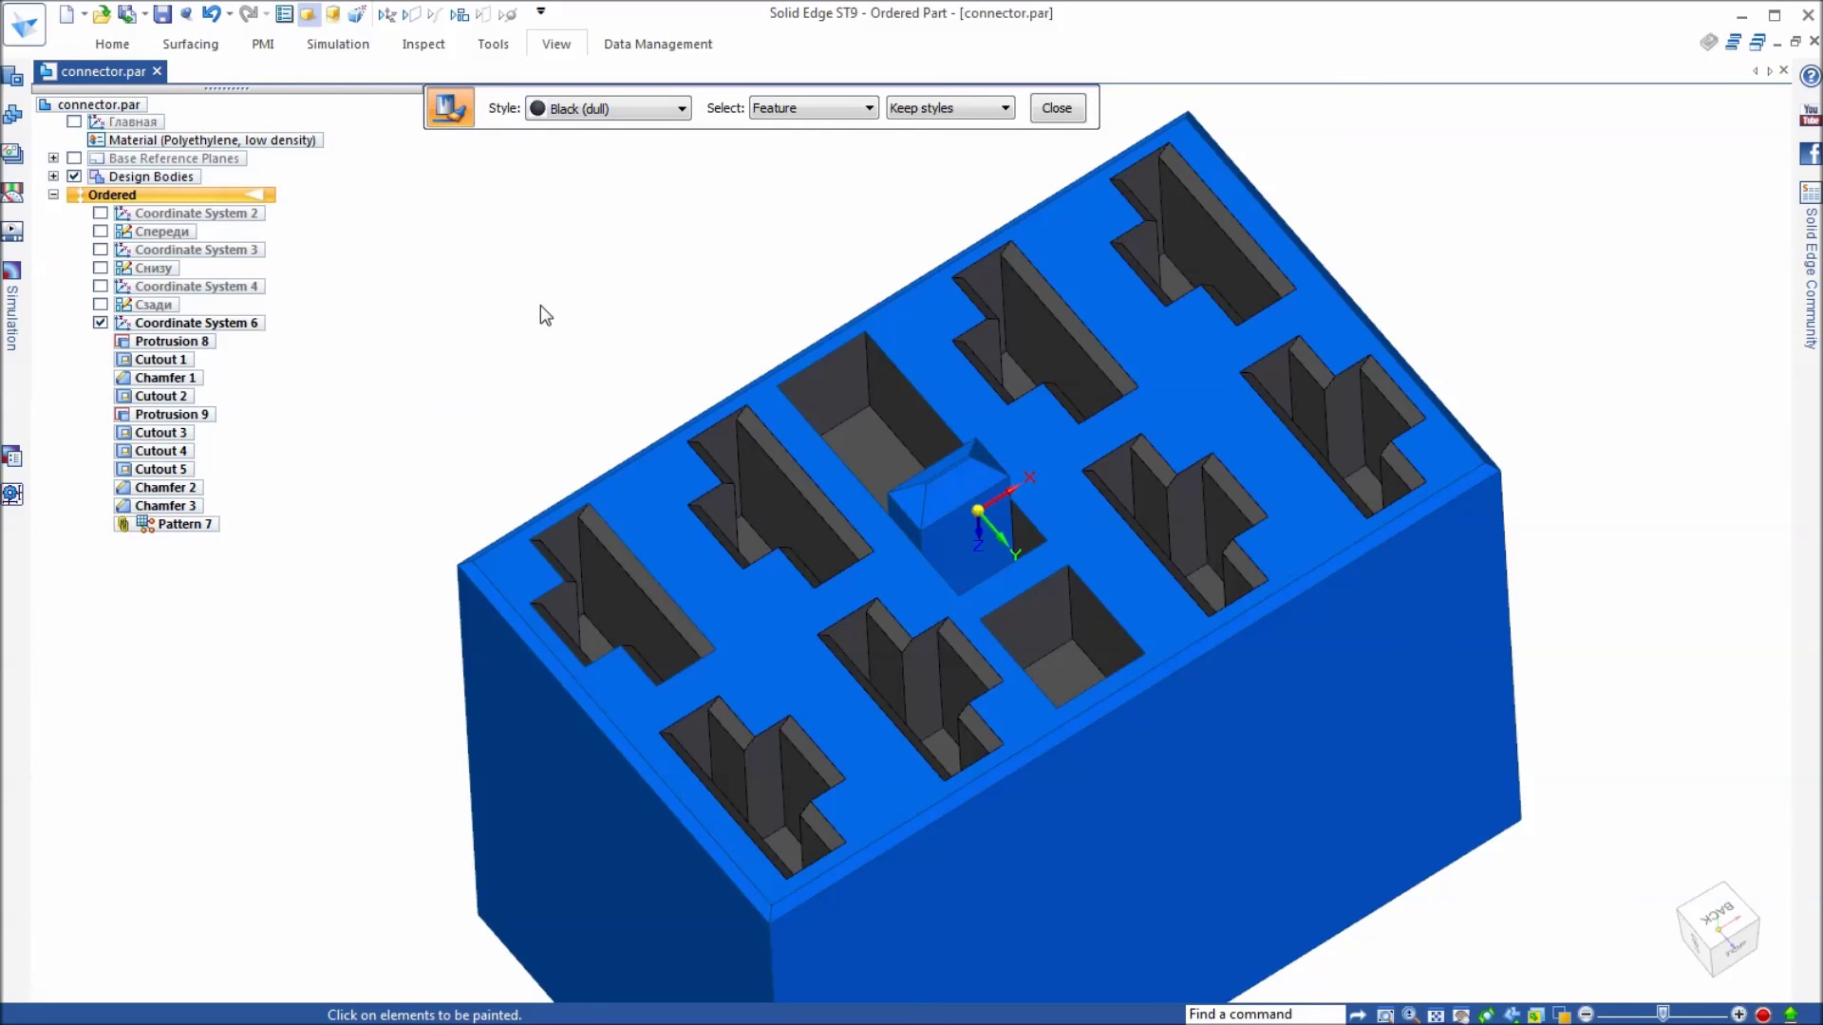